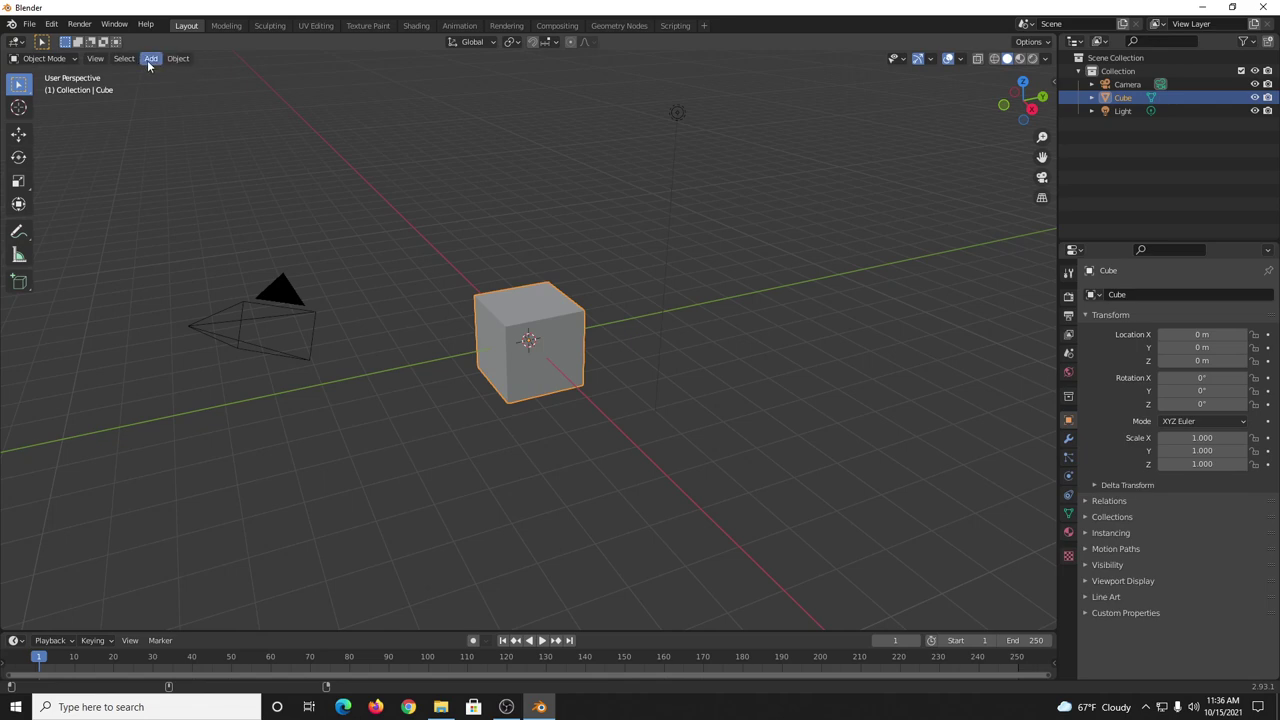
Open the File menu to begin a new file.
{"action": "left_click", "coordinate": [29, 24]}
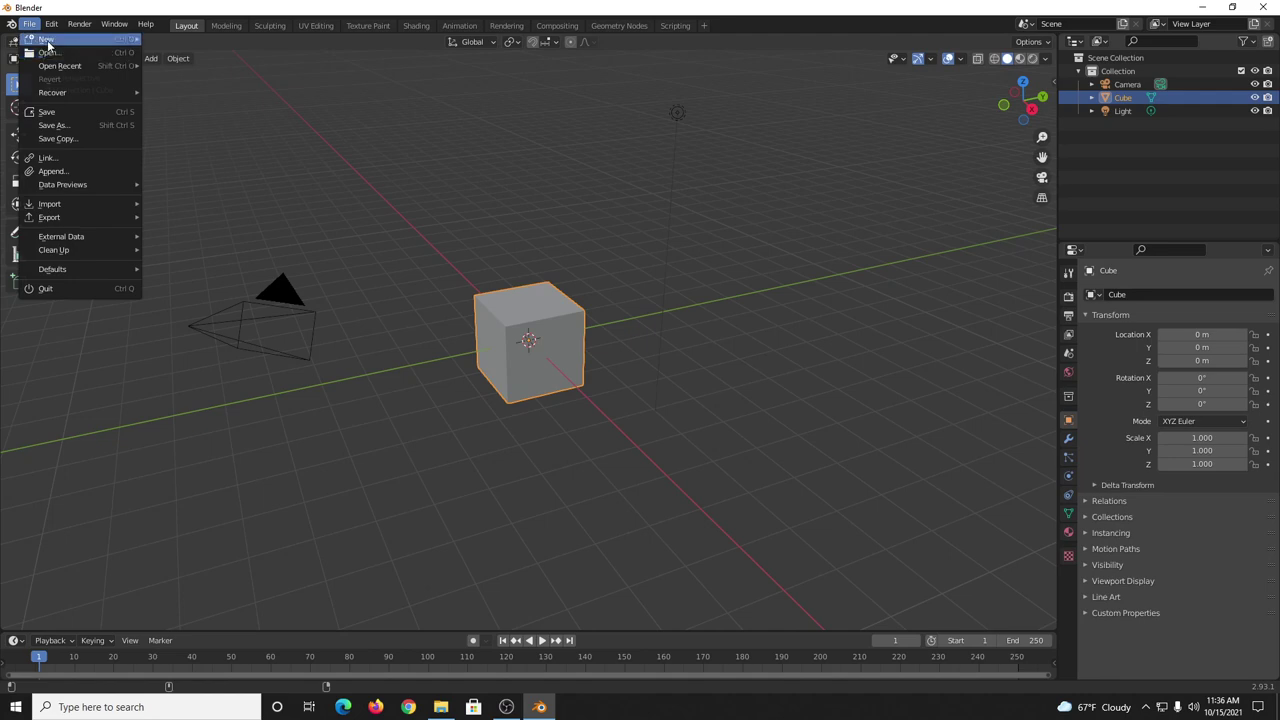
Start a 2D Animation file and import lonely-japanese-cherry.jpg from the Desktop as an image plane.
{"action": "mouse_move", "coordinate": [40, 39]}
{"action": "left_click", "coordinate": [176, 52]}
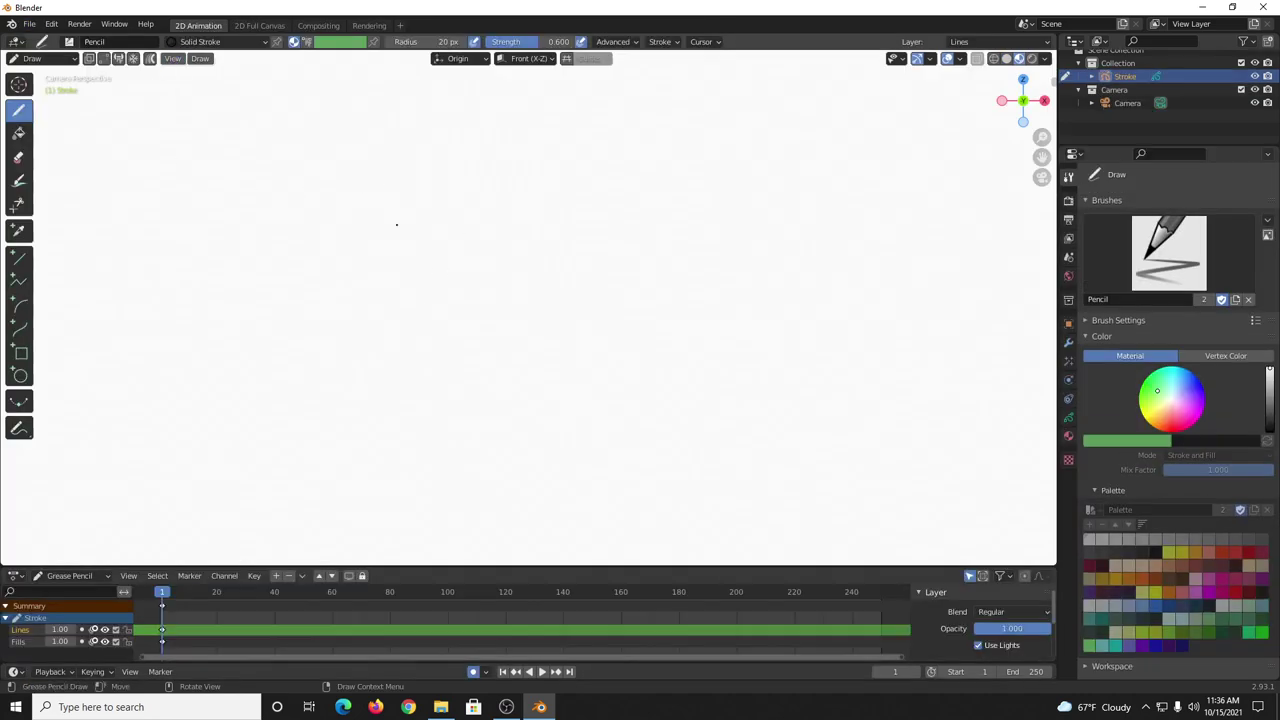
{"action": "left_click", "coordinate": [29, 24]}
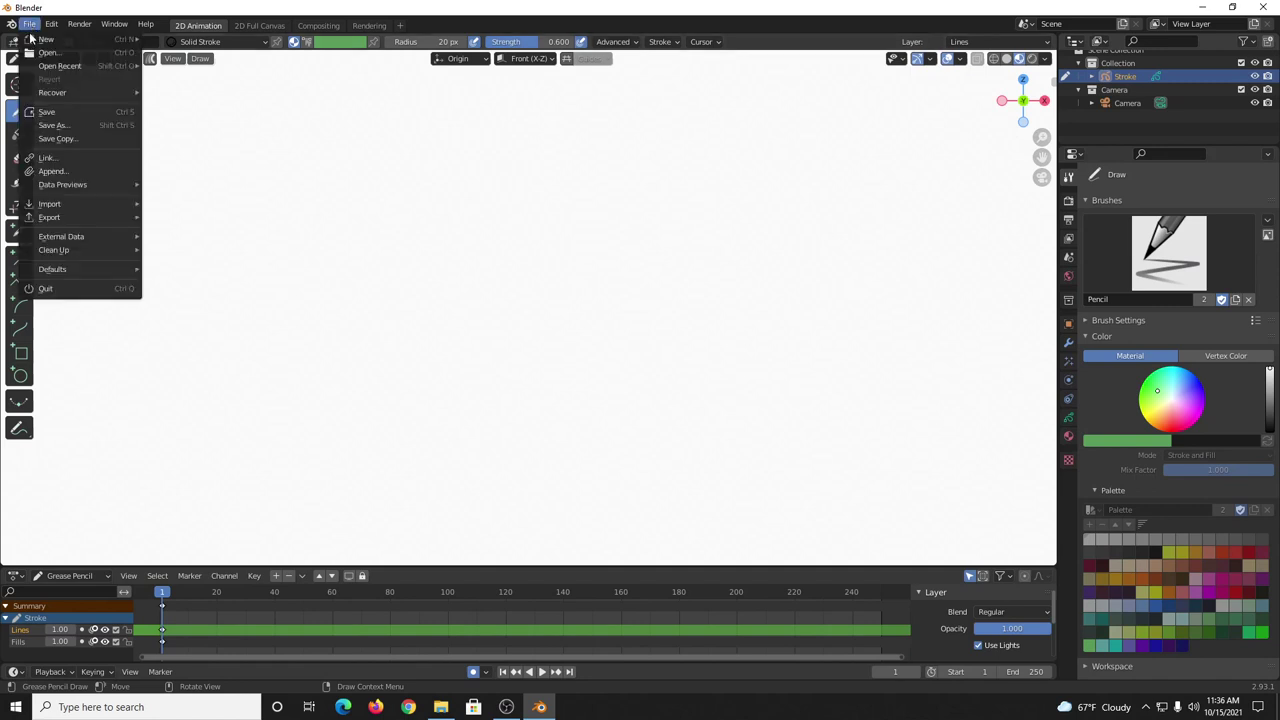
{"action": "mouse_move", "coordinate": [76, 204]}
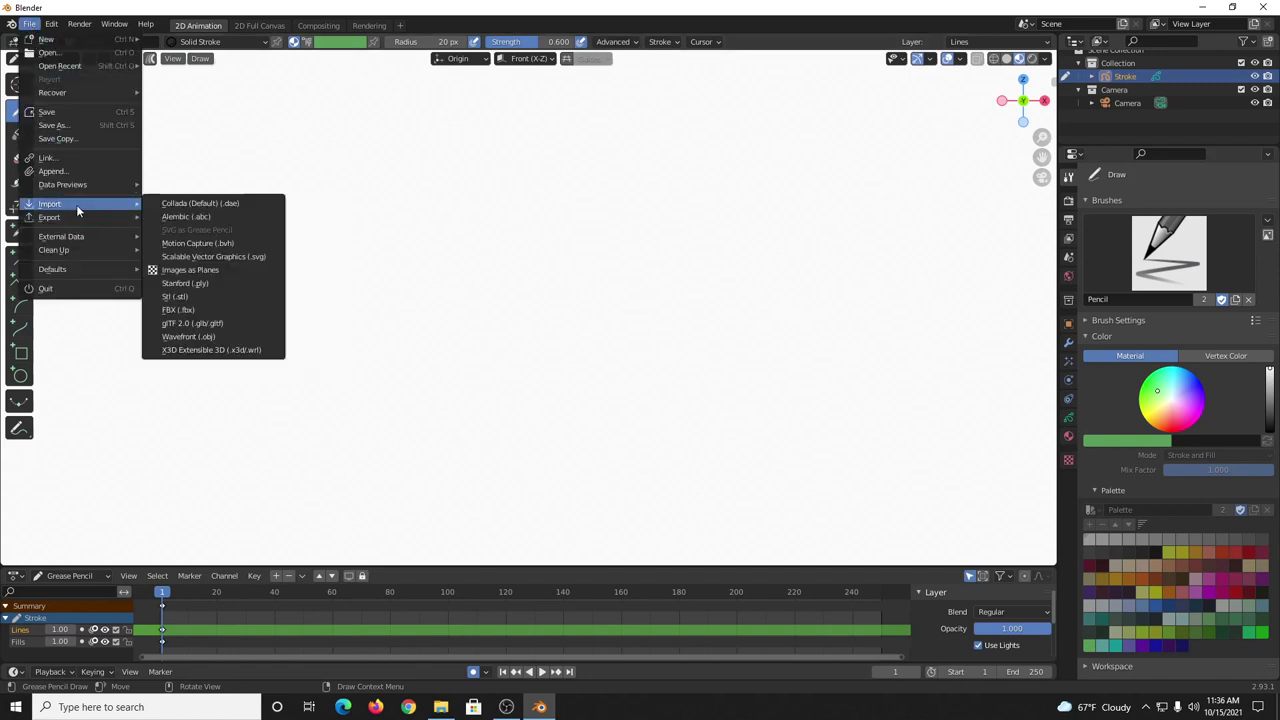
{"action": "left_click", "coordinate": [208, 271]}
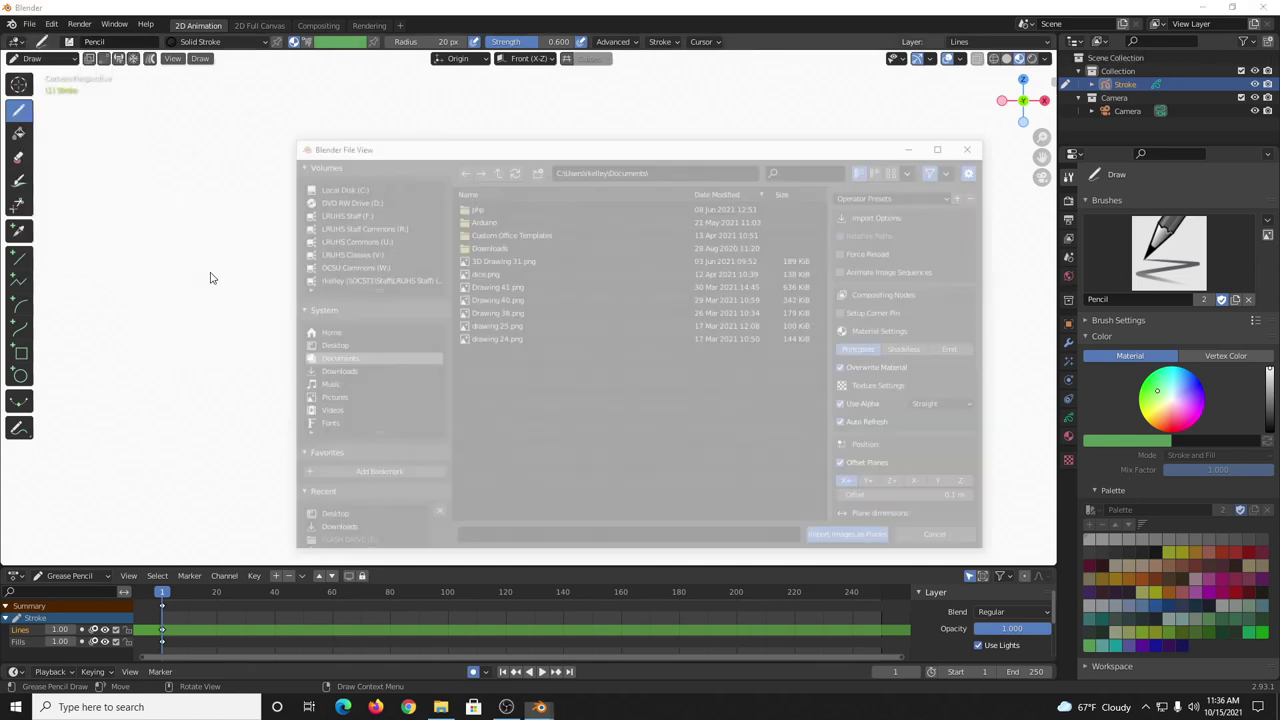
{"action": "left_click", "coordinate": [326, 346]}
{"action": "double_click", "coordinate": [510, 222]}
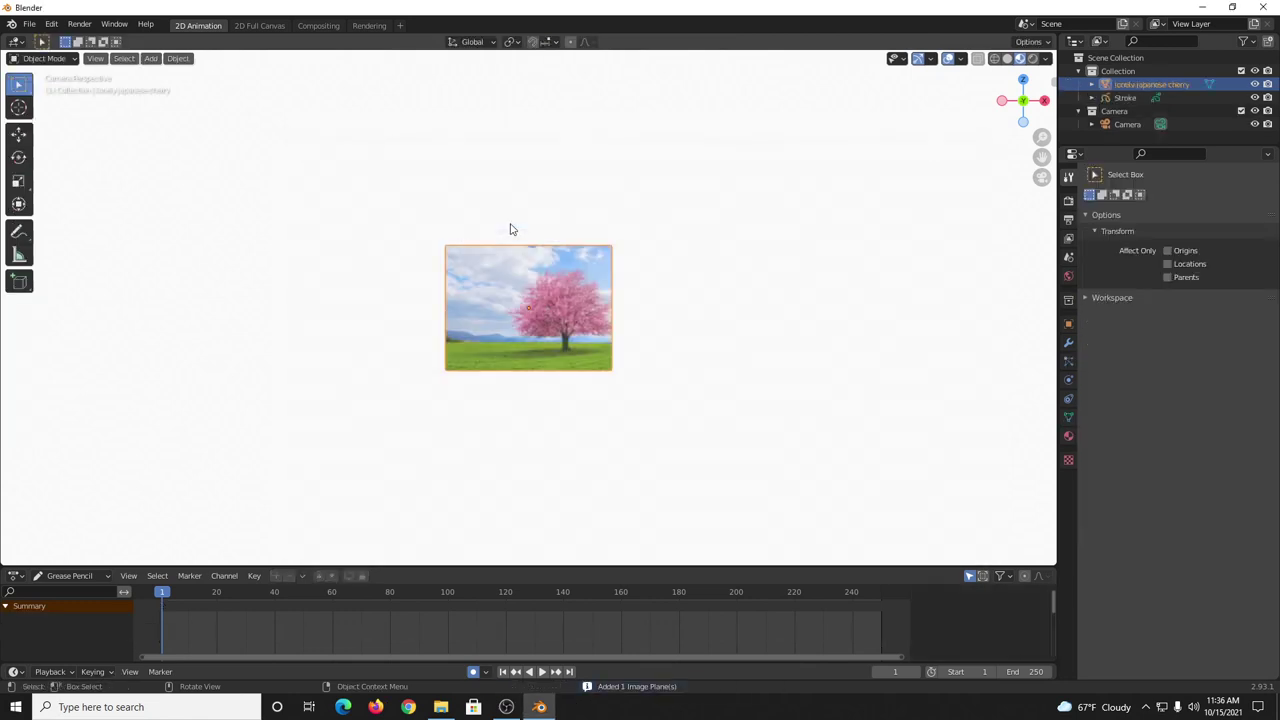
{"action": "scroll", "coordinate": [583, 332], "scroll_direction": "up", "scroll_amount": 3}
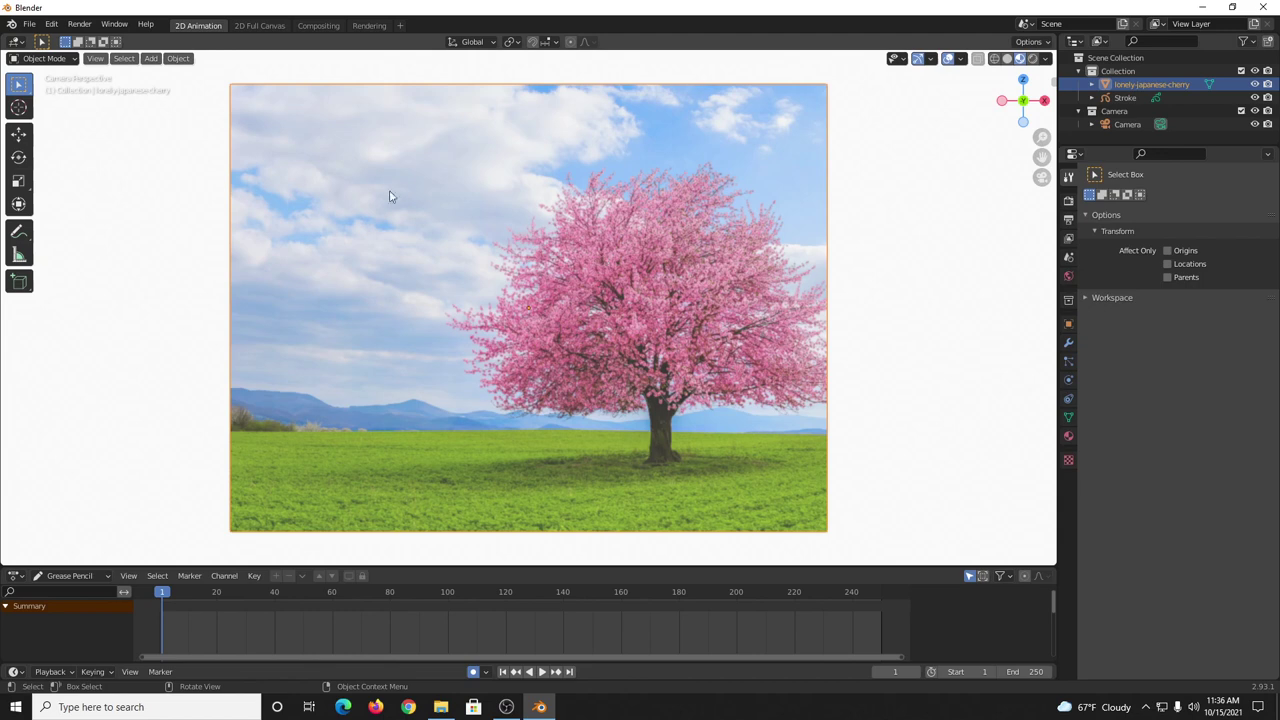
Subdivide the cherry-tree plane's mesh with 25 cuts and return to Object Mode.
{"action": "key", "text": "Tab"}
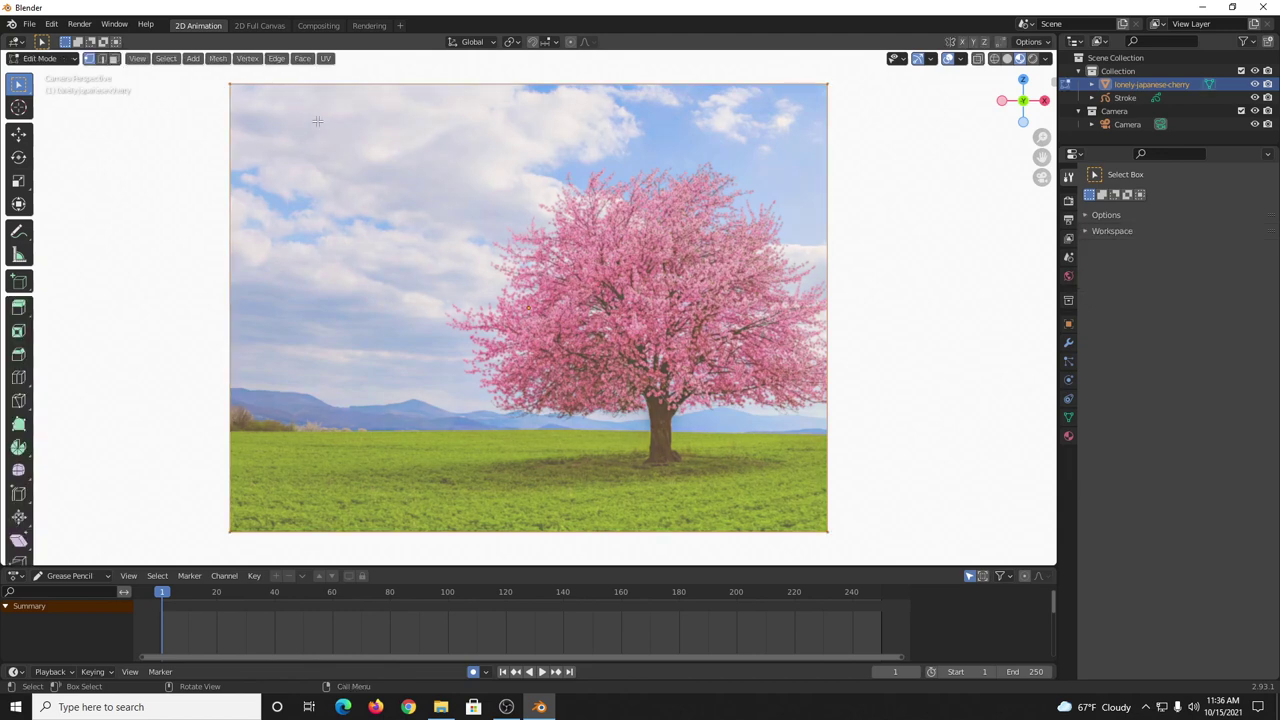
{"action": "right_click", "coordinate": [392, 136]}
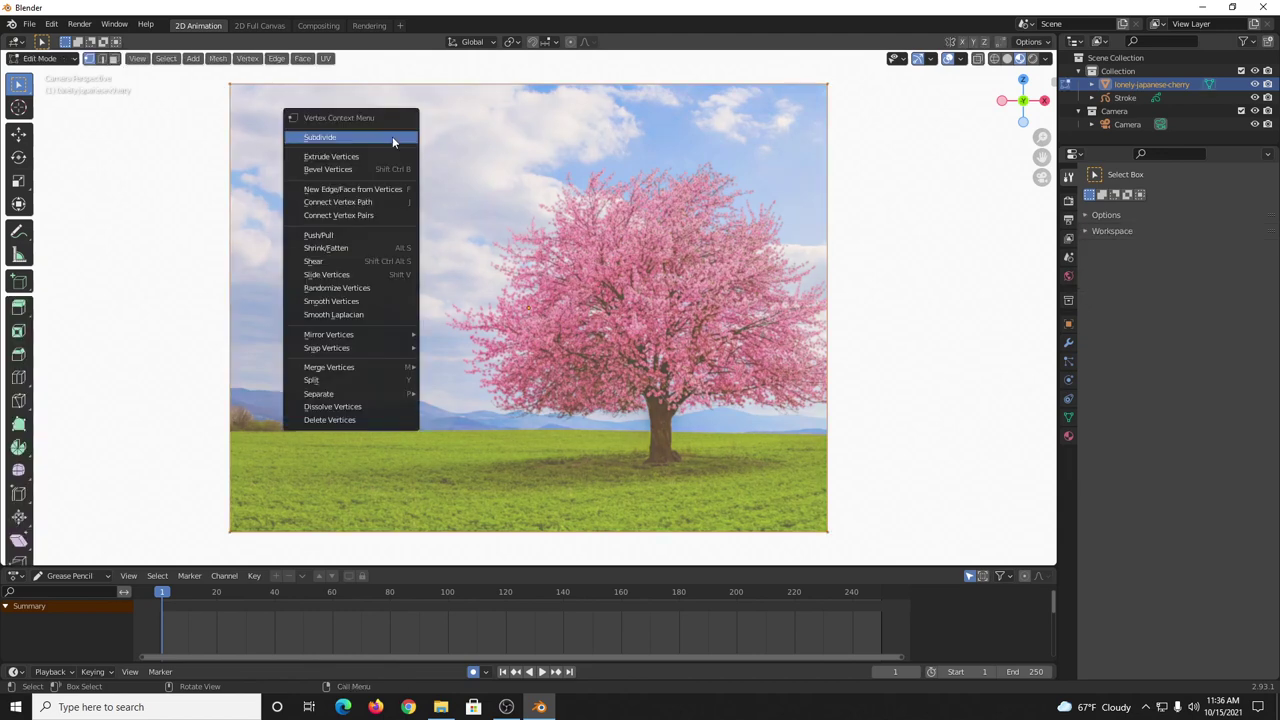
{"action": "left_click", "coordinate": [392, 136]}
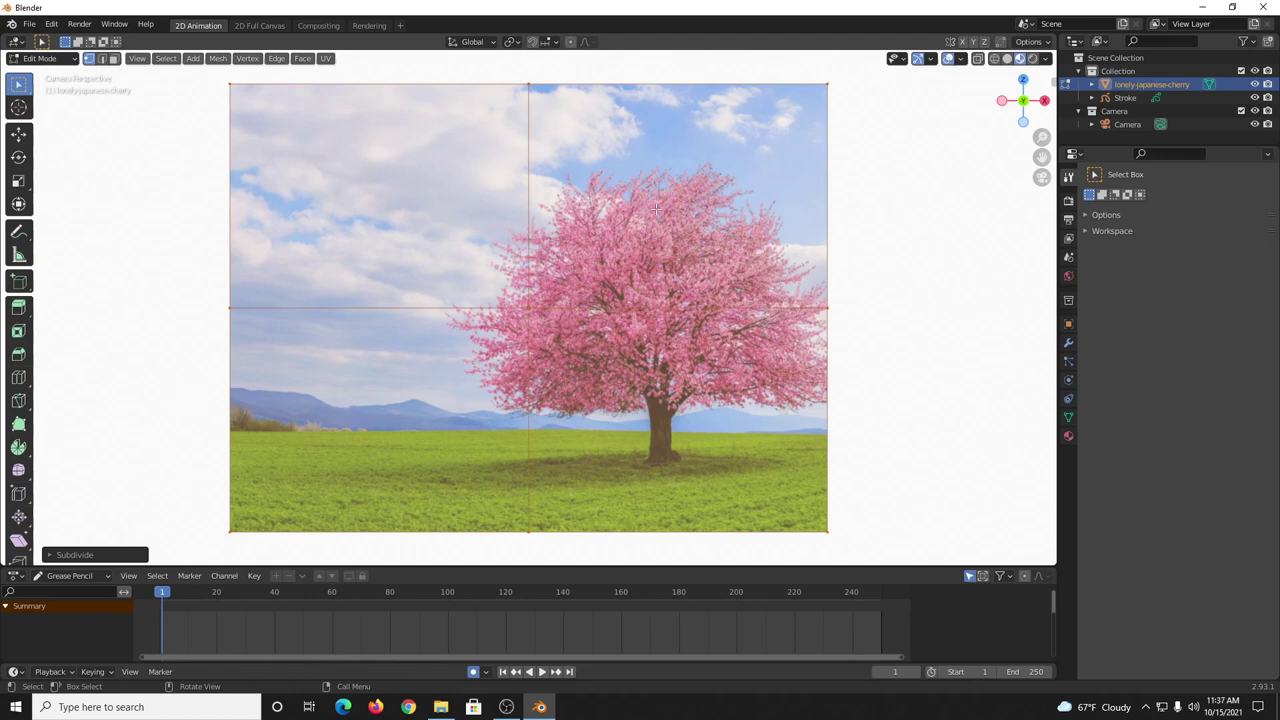
{"action": "left_click", "coordinate": [98, 554]}
{"action": "left_click", "coordinate": [168, 462]}
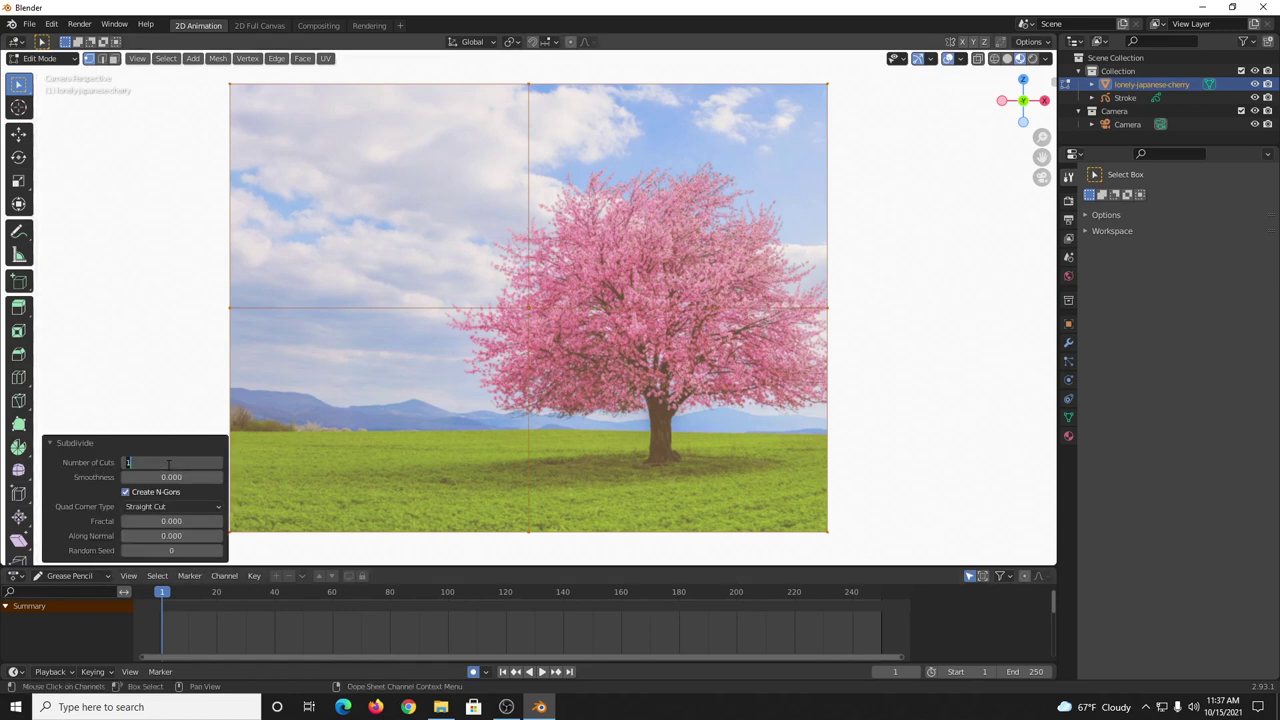
{"action": "type", "text": "25"}
{"action": "key", "text": "Return"}
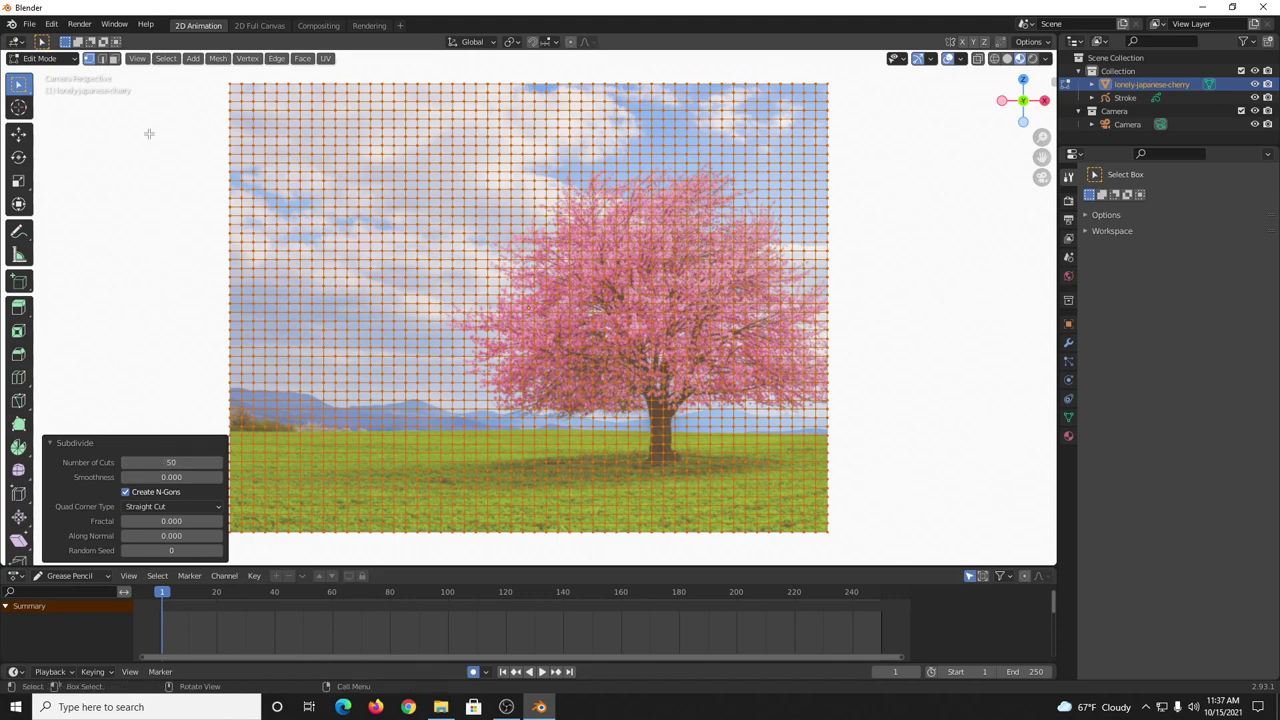
{"action": "key", "text": "Tab"}
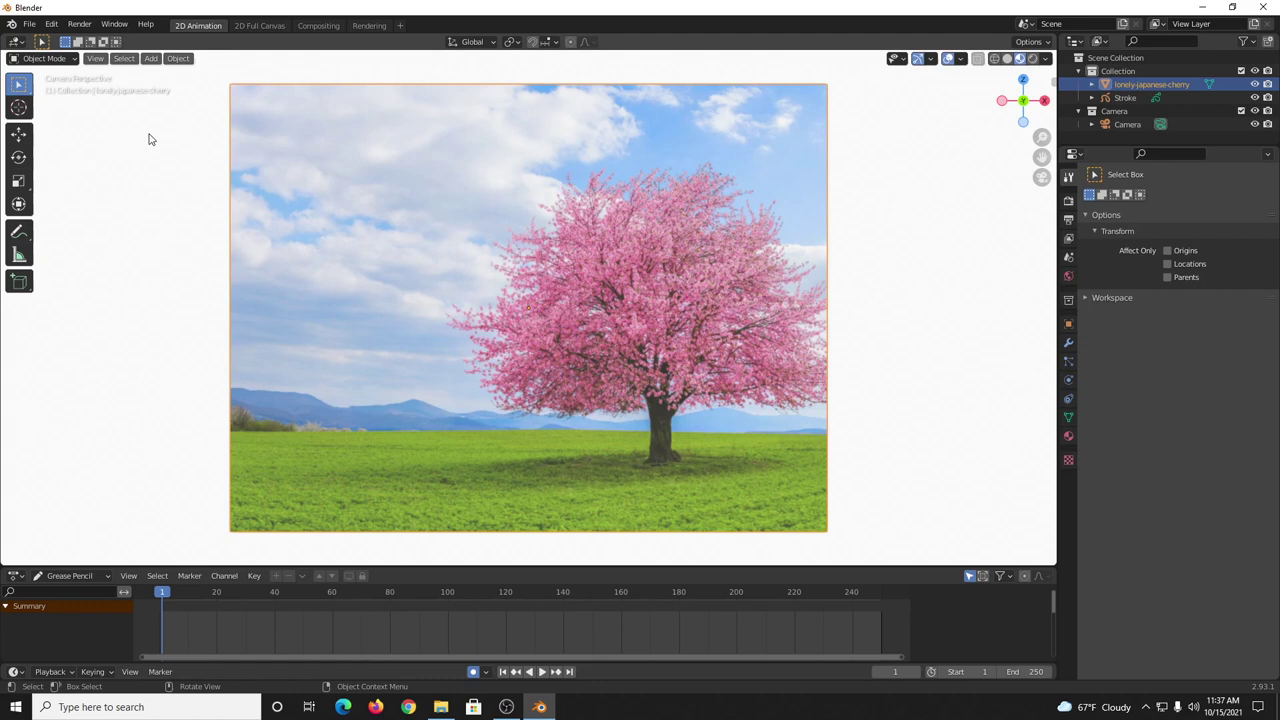
{"action": "key", "text": "shift"}
Add an armature, scale its bone down to 0.248, and place it in the canopy's centre.
{"action": "key", "text": "shift+a"}
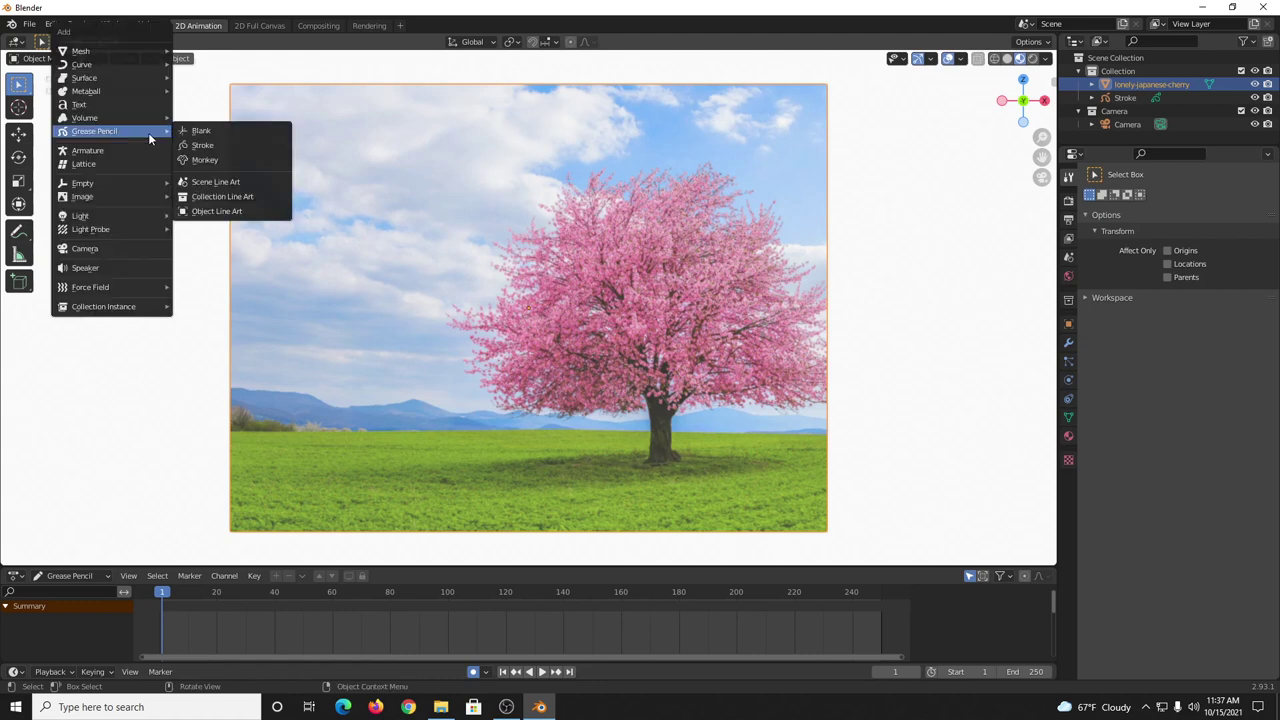
{"action": "left_click", "coordinate": [110, 152]}
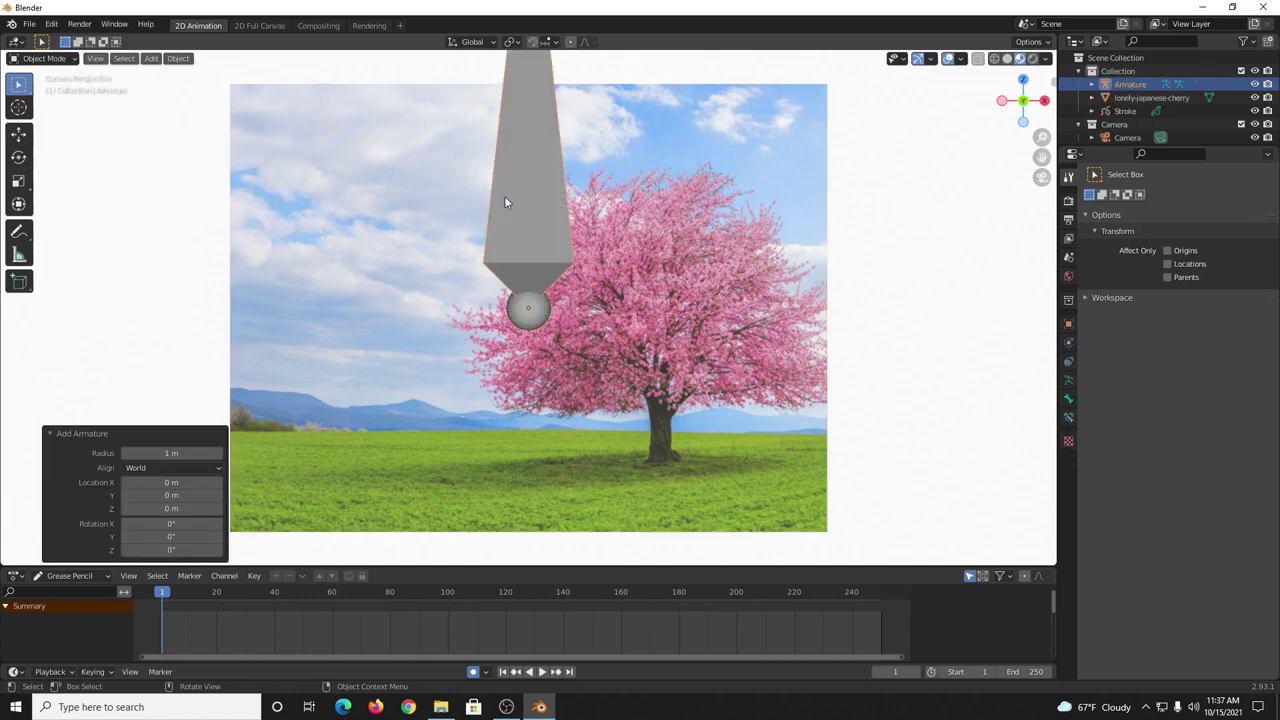
{"action": "key", "text": "s"}
{"action": "left_click", "coordinate": [544, 230]}
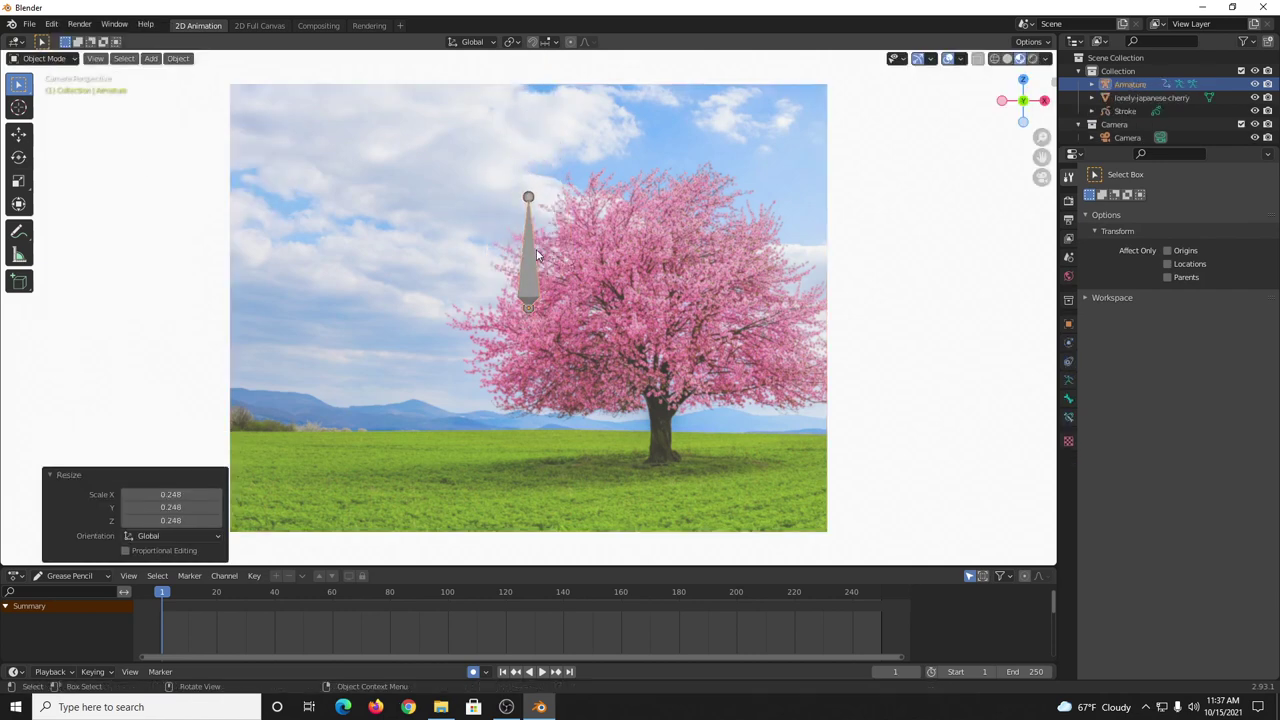
{"action": "key", "text": "g"}
{"action": "left_click", "coordinate": [656, 263]}
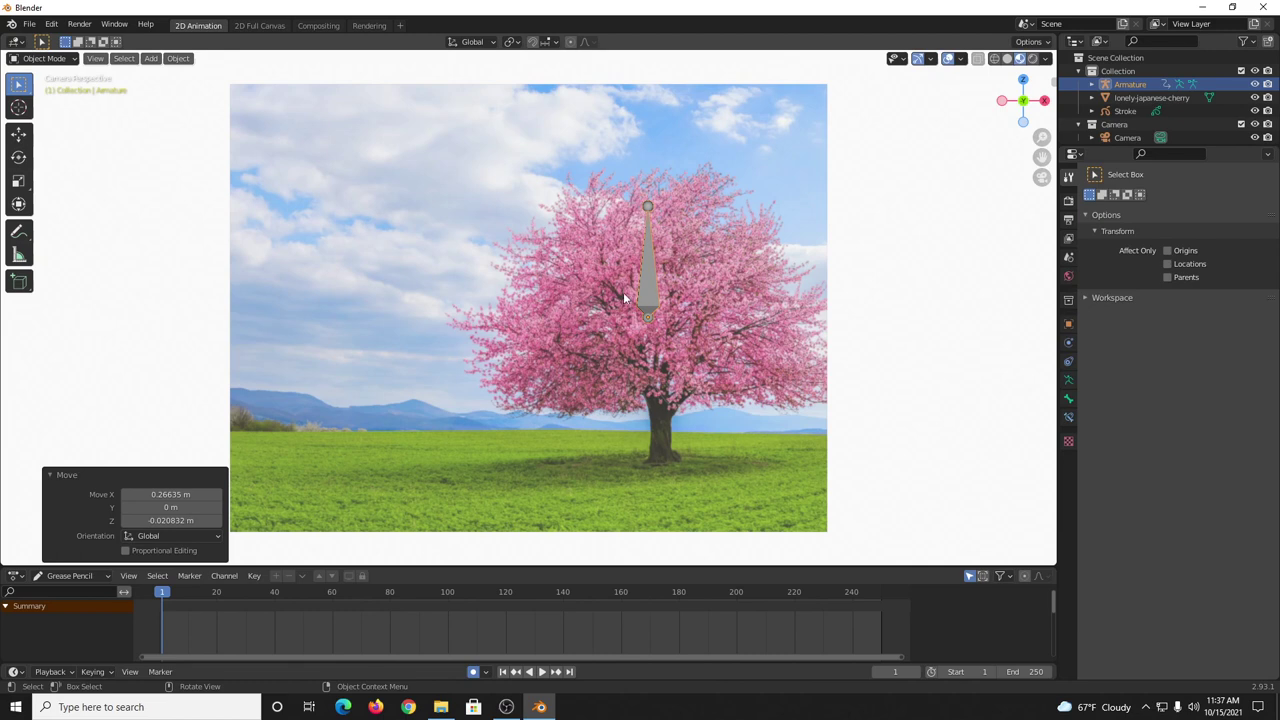
{"action": "key", "text": "g"}
{"action": "left_click", "coordinate": [655, 290]}
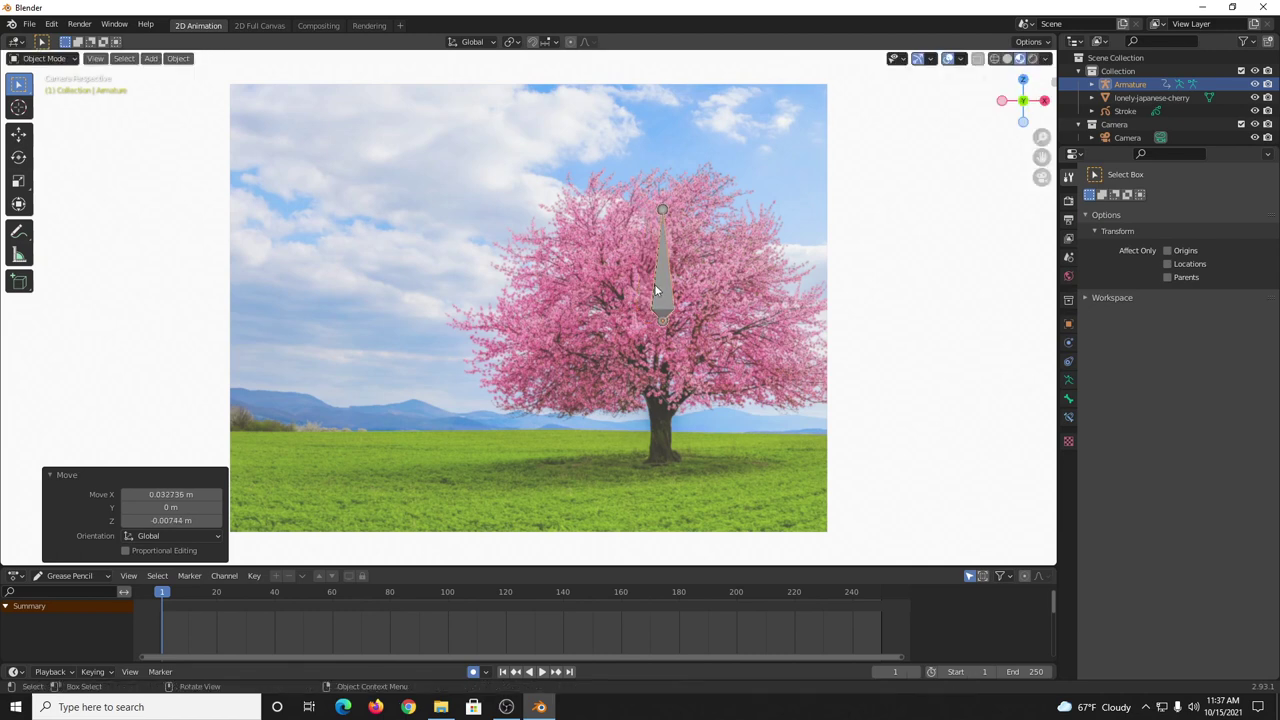
{"action": "left_click", "coordinate": [47, 58]}
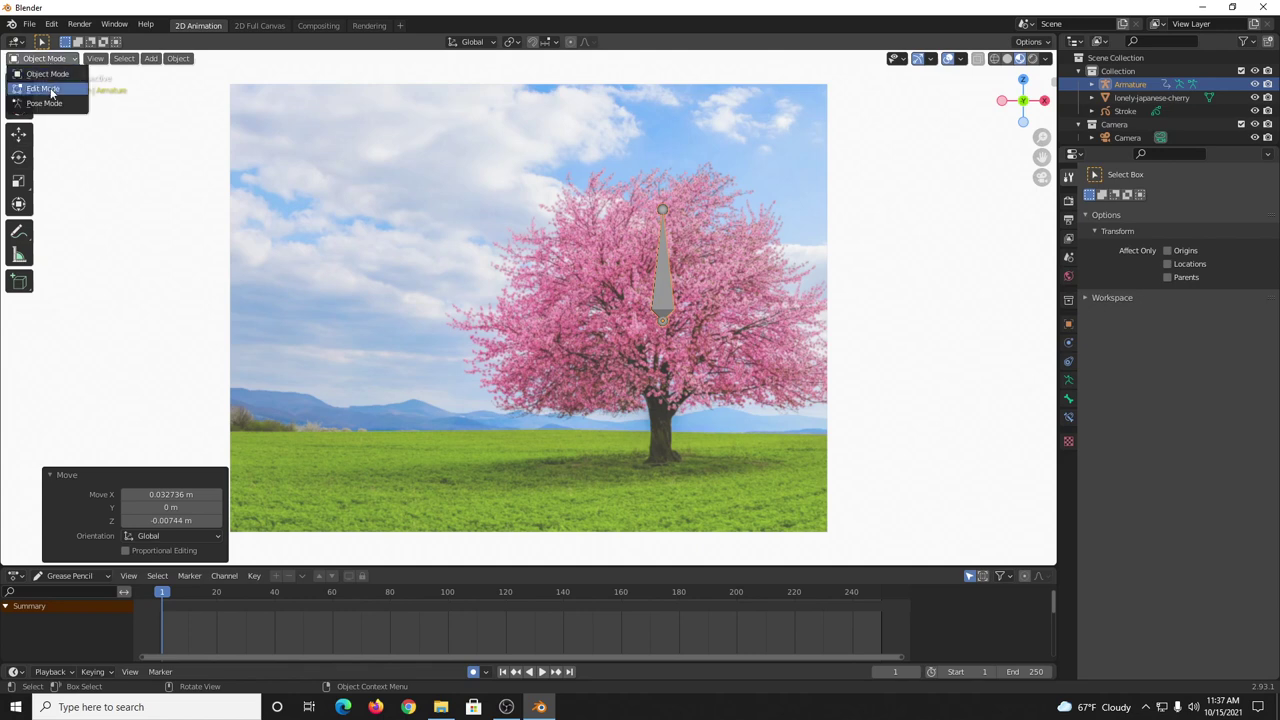
In bone Edit Mode, duplicate the bone and lay the copy horizontally at the lower-left of the canopy.
{"action": "left_click", "coordinate": [41, 90]}
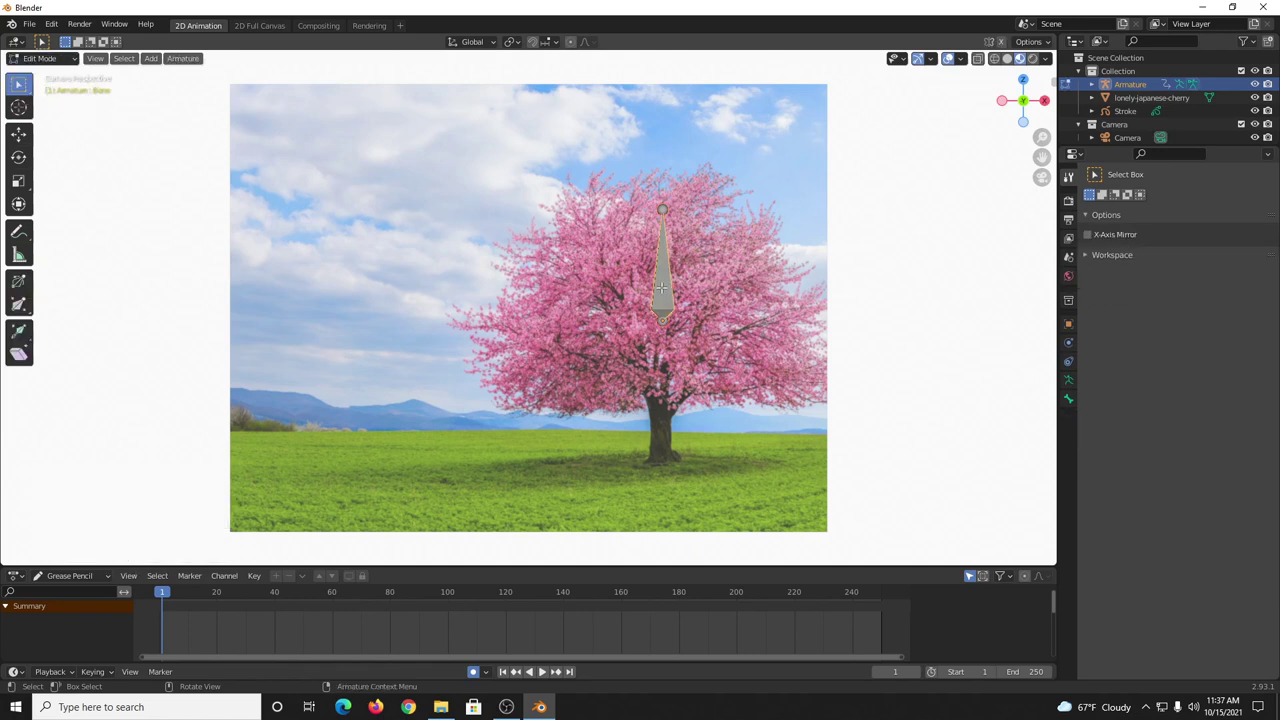
{"action": "key", "text": "shift+d"}
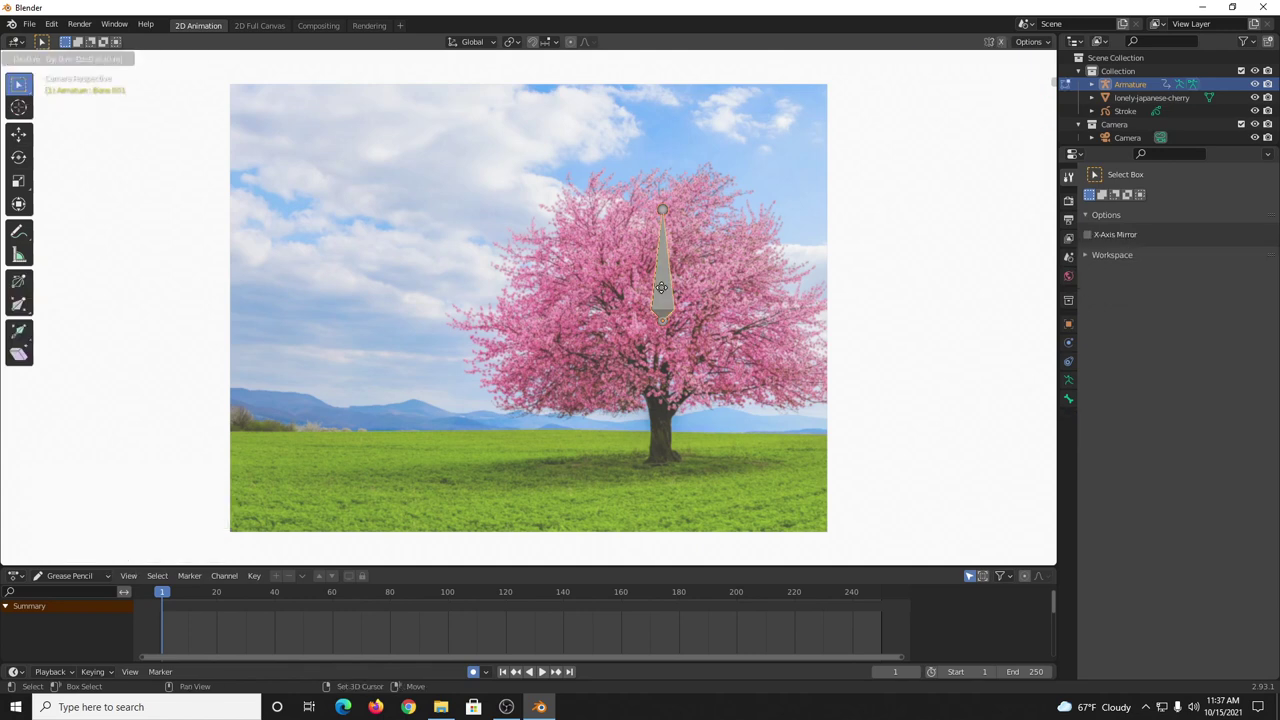
{"action": "left_click", "coordinate": [582, 318]}
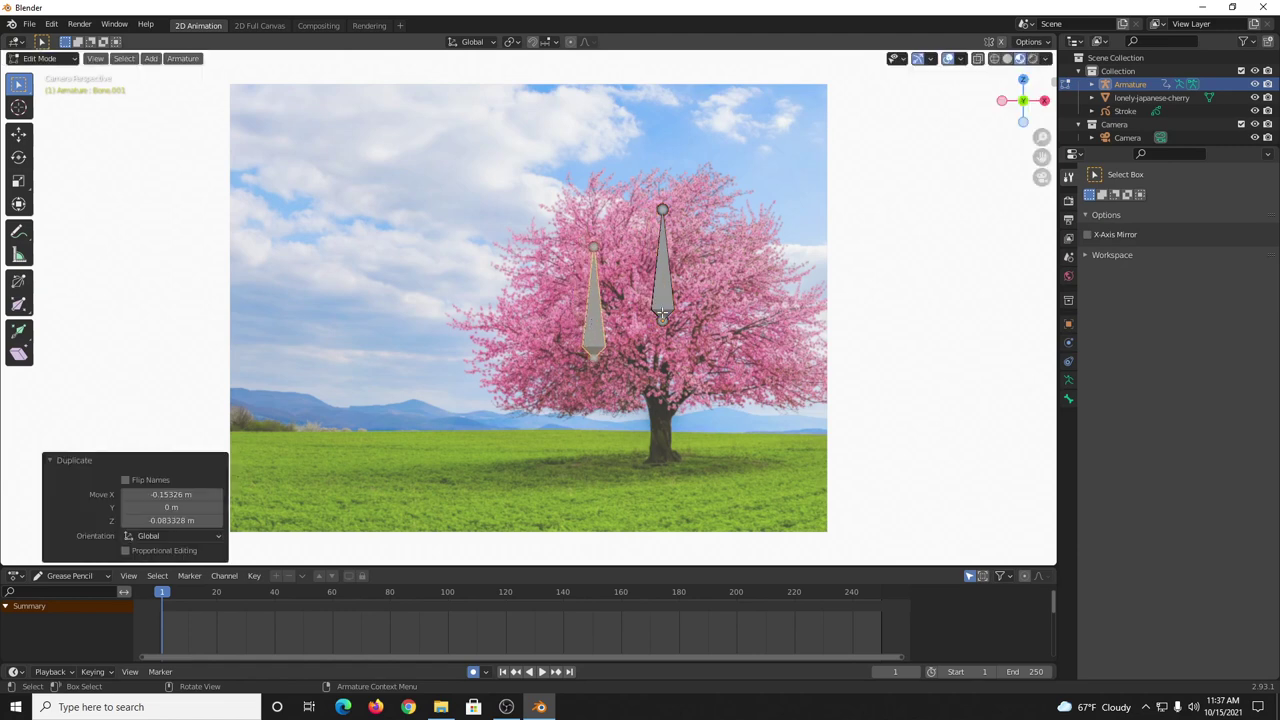
{"action": "key", "text": "r"}
{"action": "left_click", "coordinate": [591, 266]}
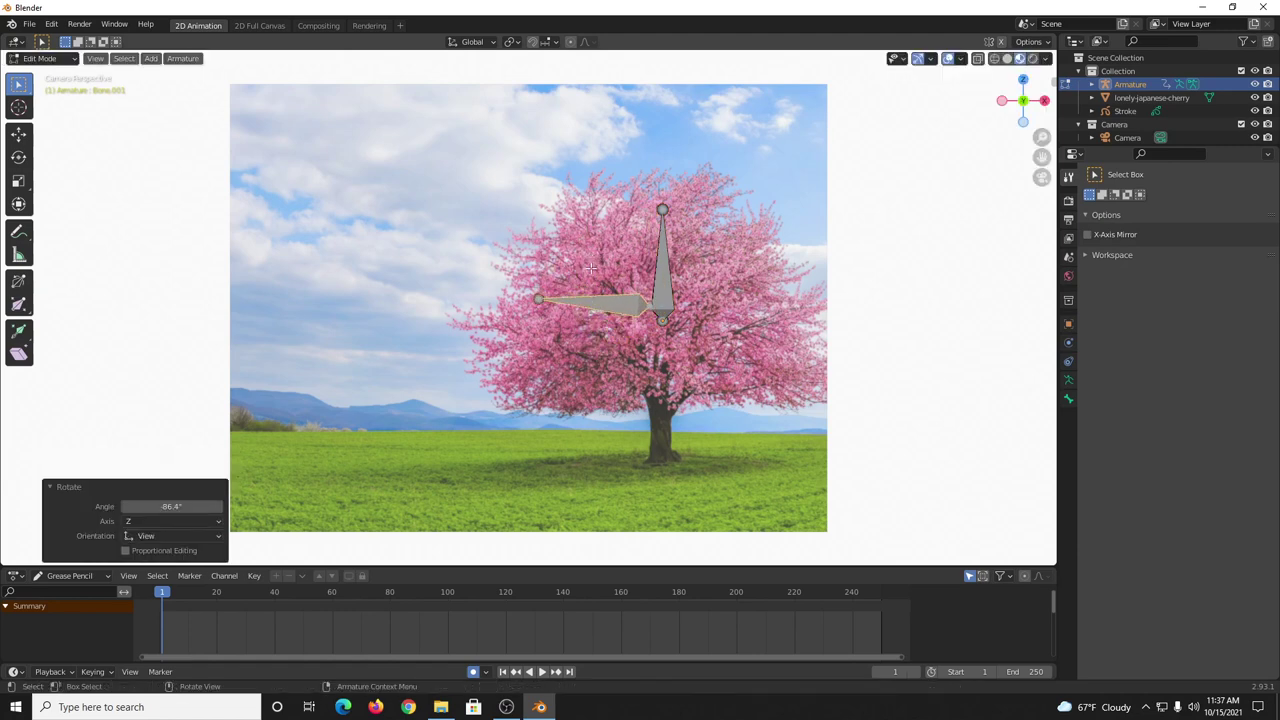
{"action": "key", "text": "g"}
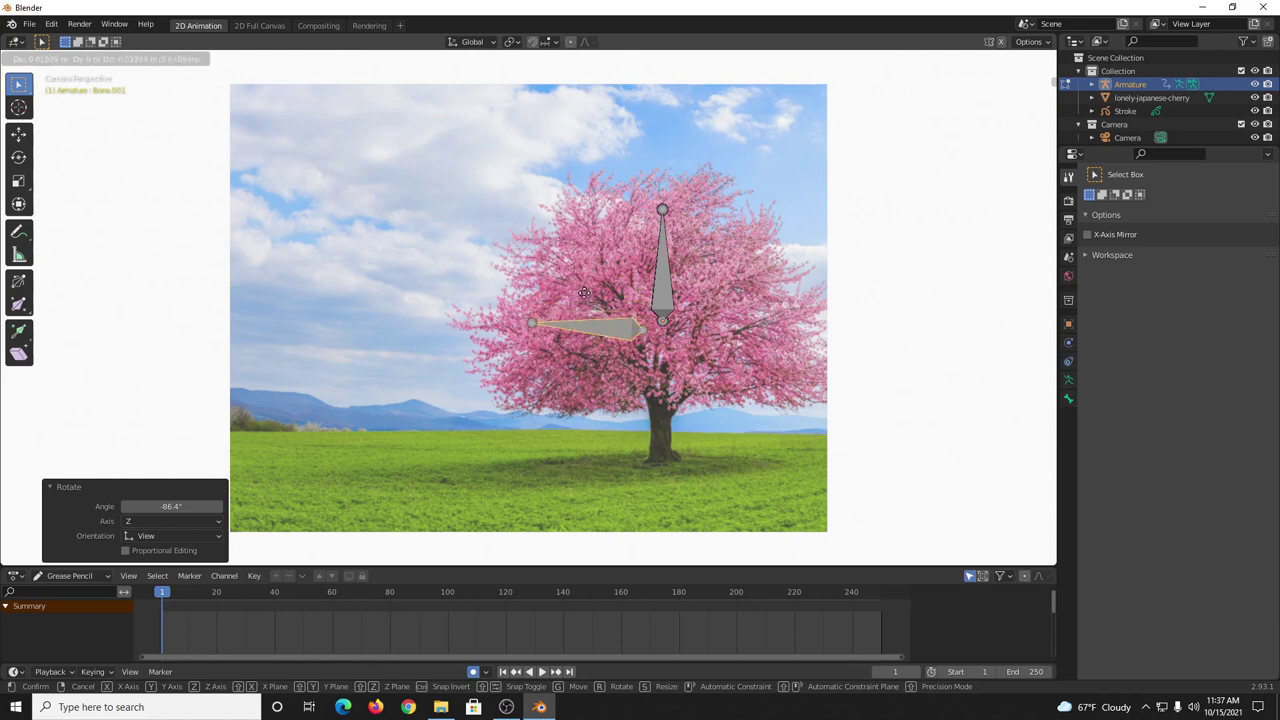
{"action": "left_click", "coordinate": [575, 297]}
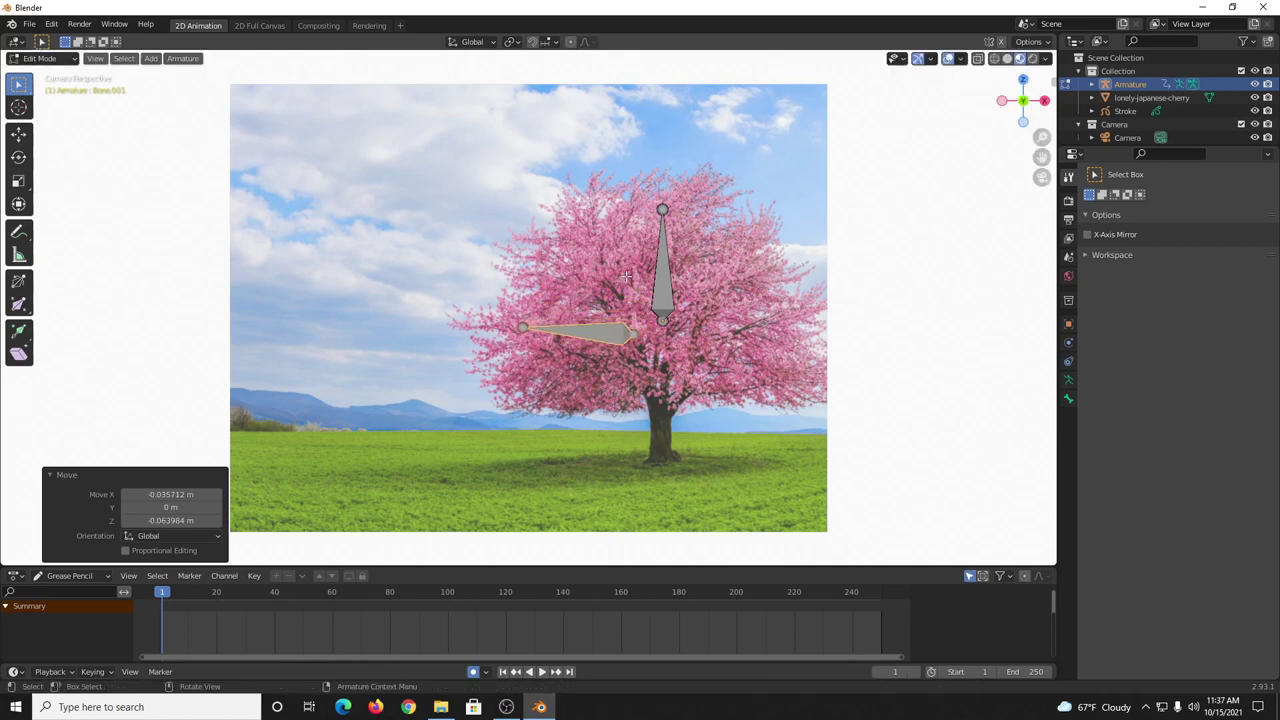
{"action": "key", "text": "g"}
{"action": "left_click", "coordinate": [603, 278]}
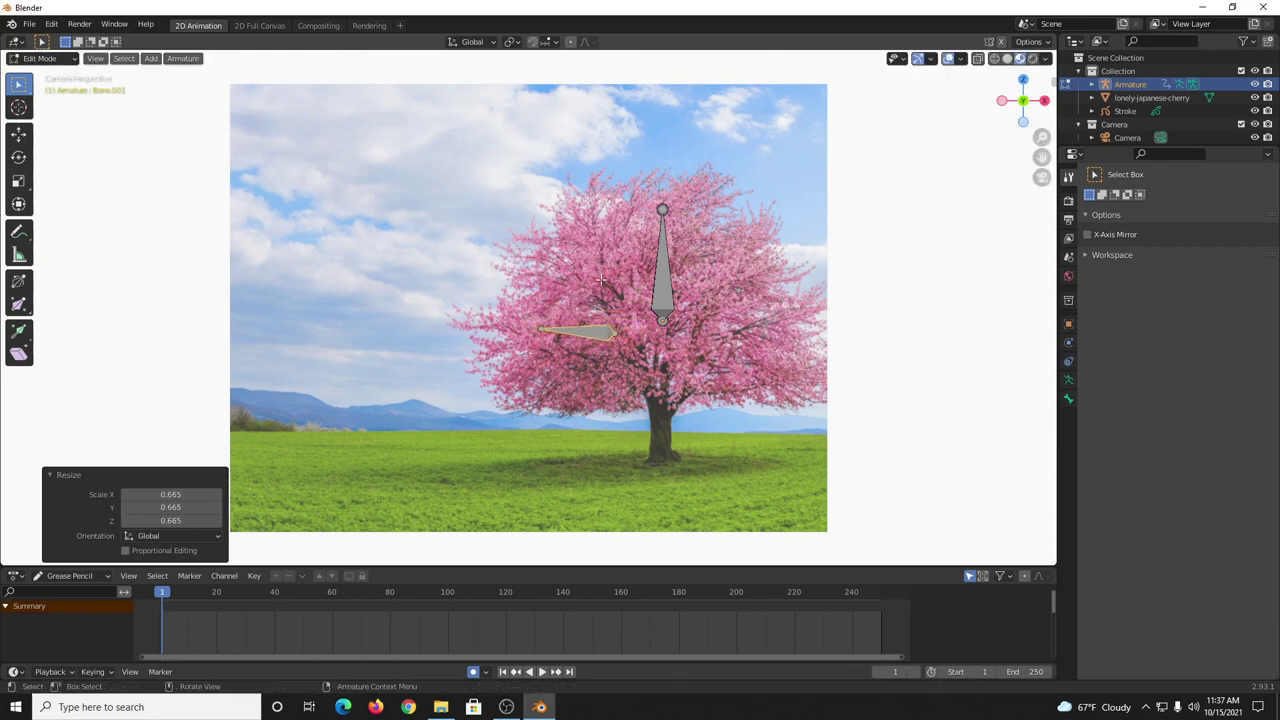
{"action": "key", "text": "g"}
{"action": "right_click", "coordinate": [597, 310]}
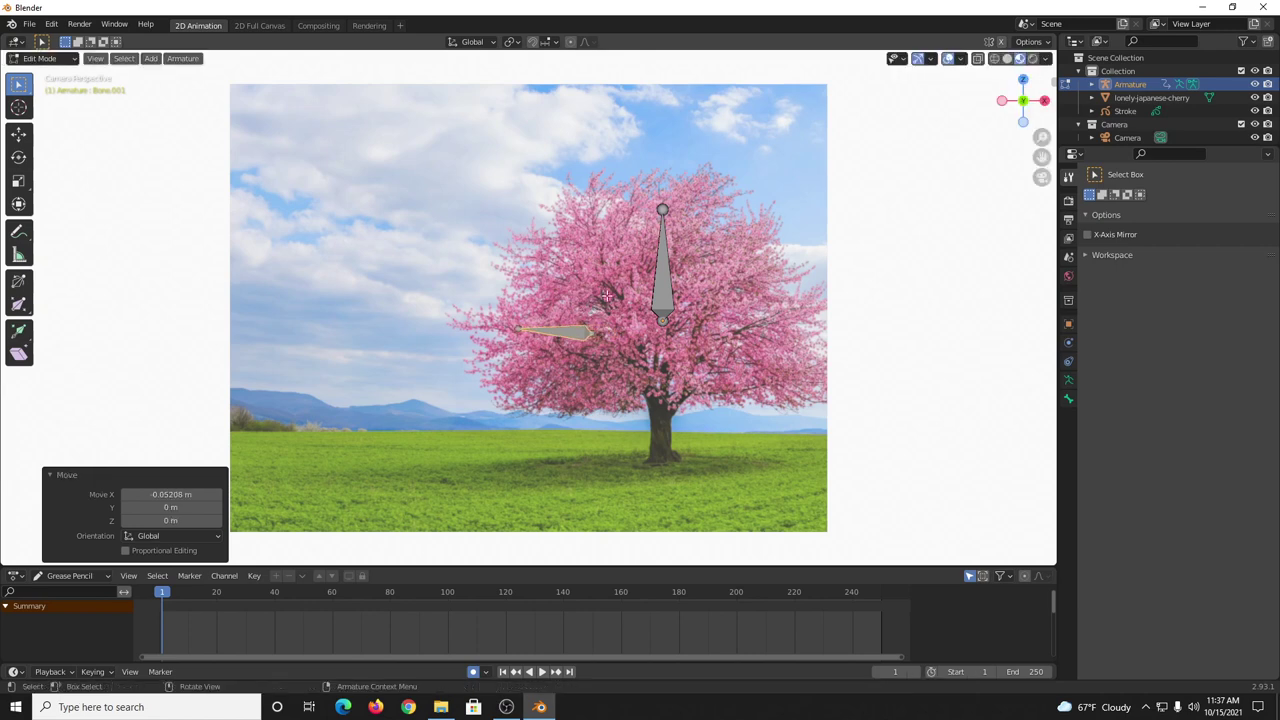
Shrink the vertical bone to 0.595 and nudge it slightly up and left.
{"action": "left_click", "coordinate": [660, 270]}
{"action": "key", "text": "s"}
{"action": "left_click", "coordinate": [697, 264]}
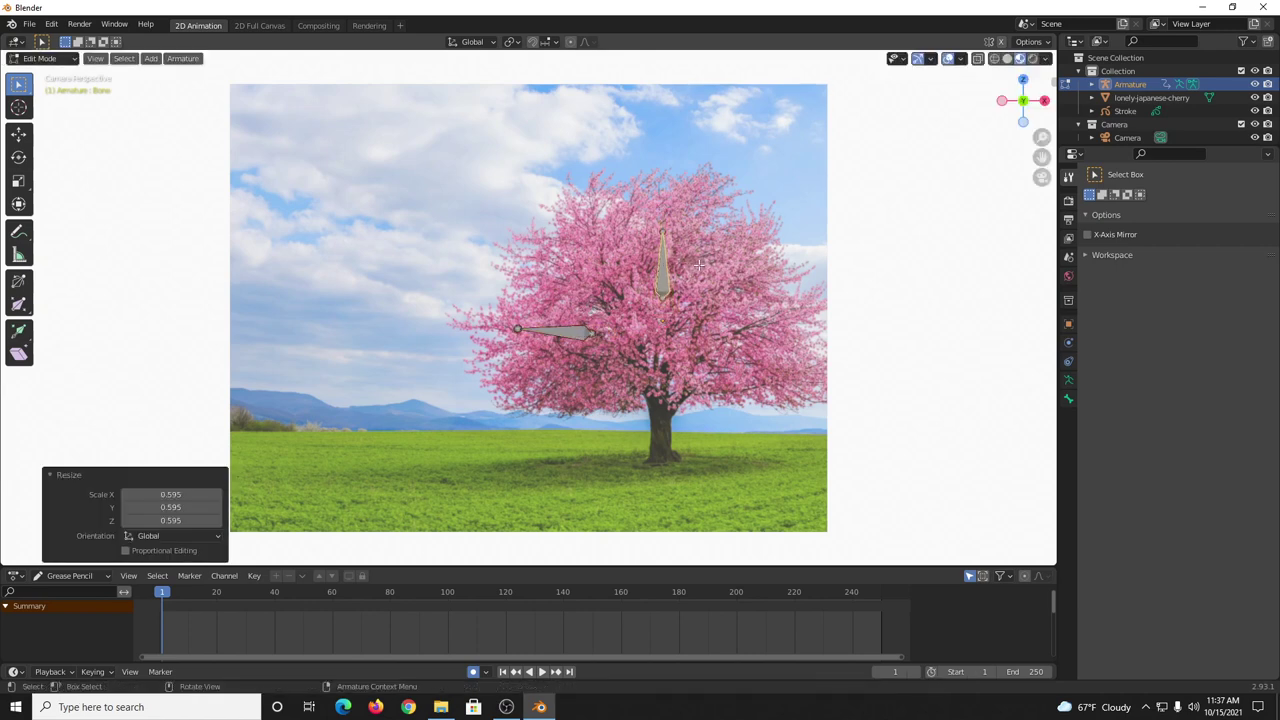
{"action": "key", "text": "g"}
{"action": "left_click", "coordinate": [646, 270]}
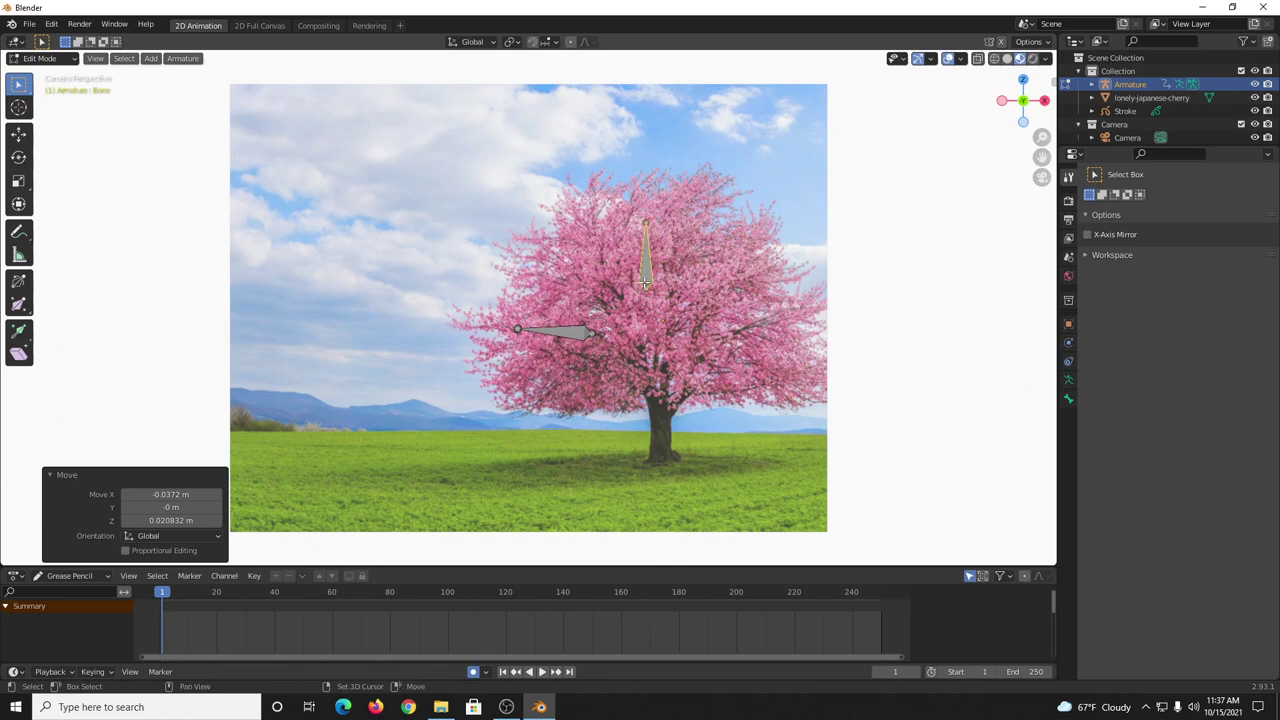
Duplicate the vertical bone onto the crown's right side, rotated 83.7 degrees, then return to Object Mode.
{"action": "key", "text": "shift+d"}
{"action": "left_click", "coordinate": [744, 340]}
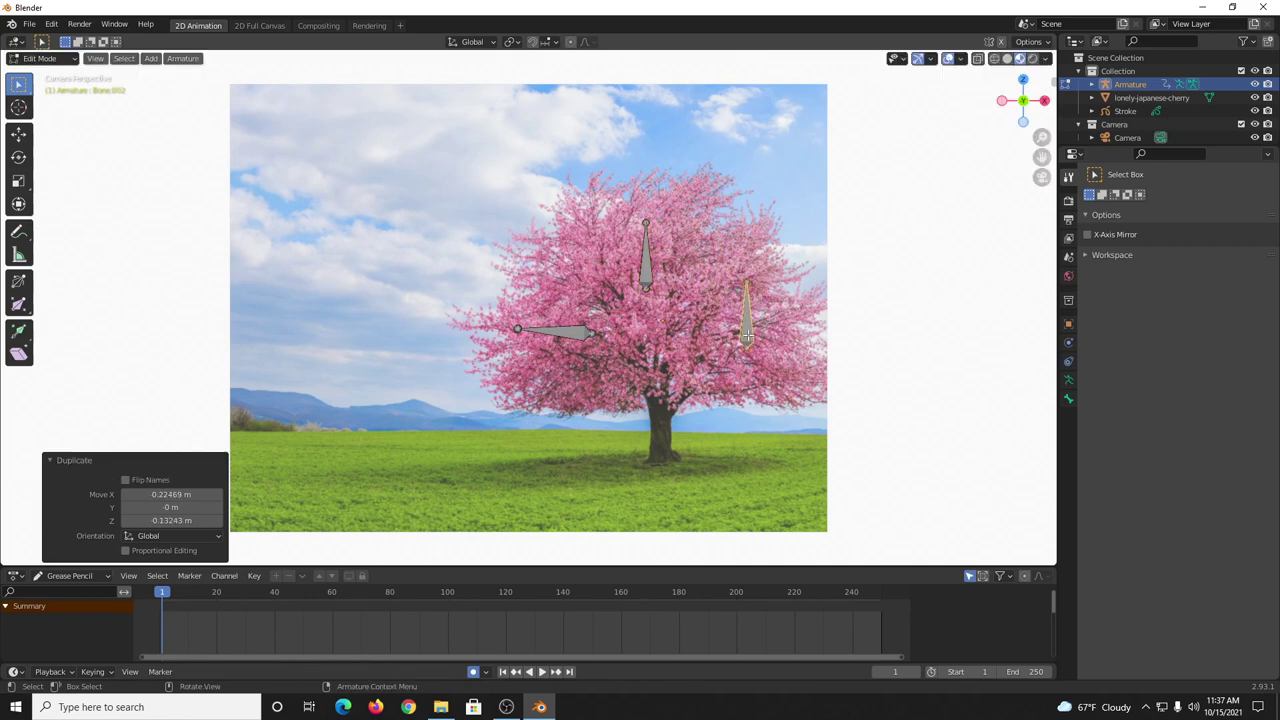
{"action": "key", "text": "r"}
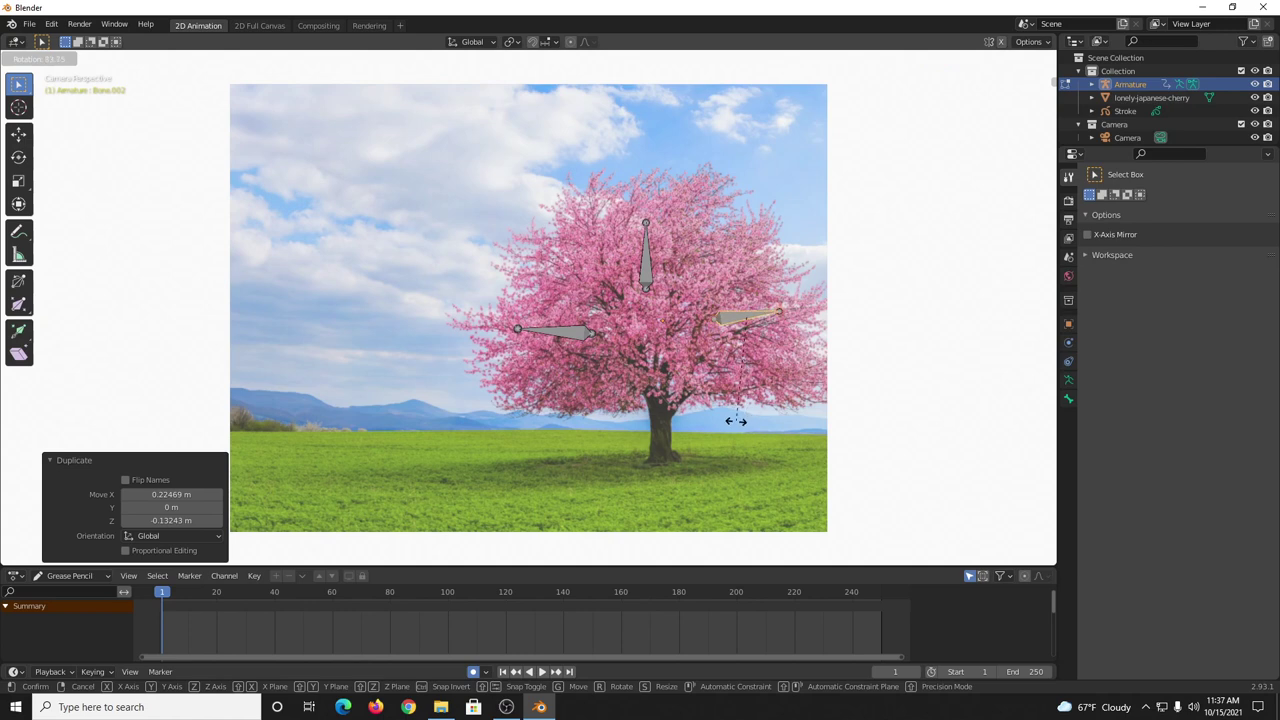
{"action": "left_click", "coordinate": [738, 421]}
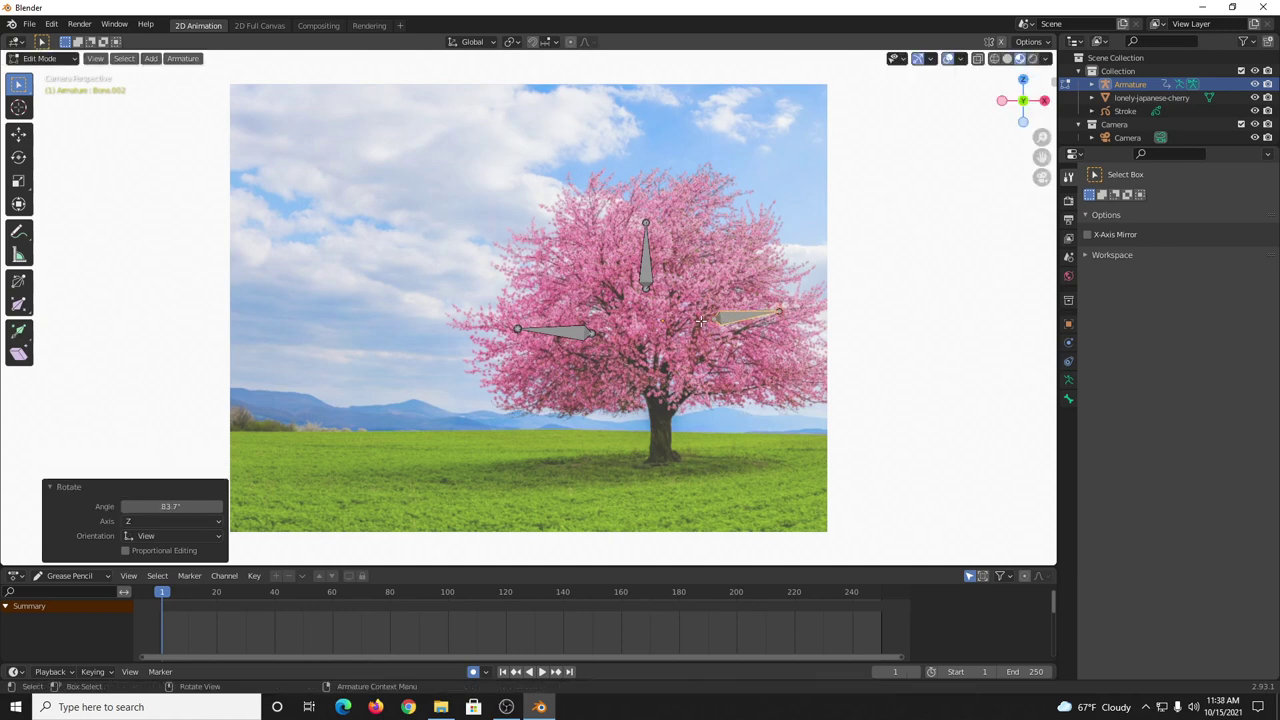
{"action": "key", "text": "Tab"}
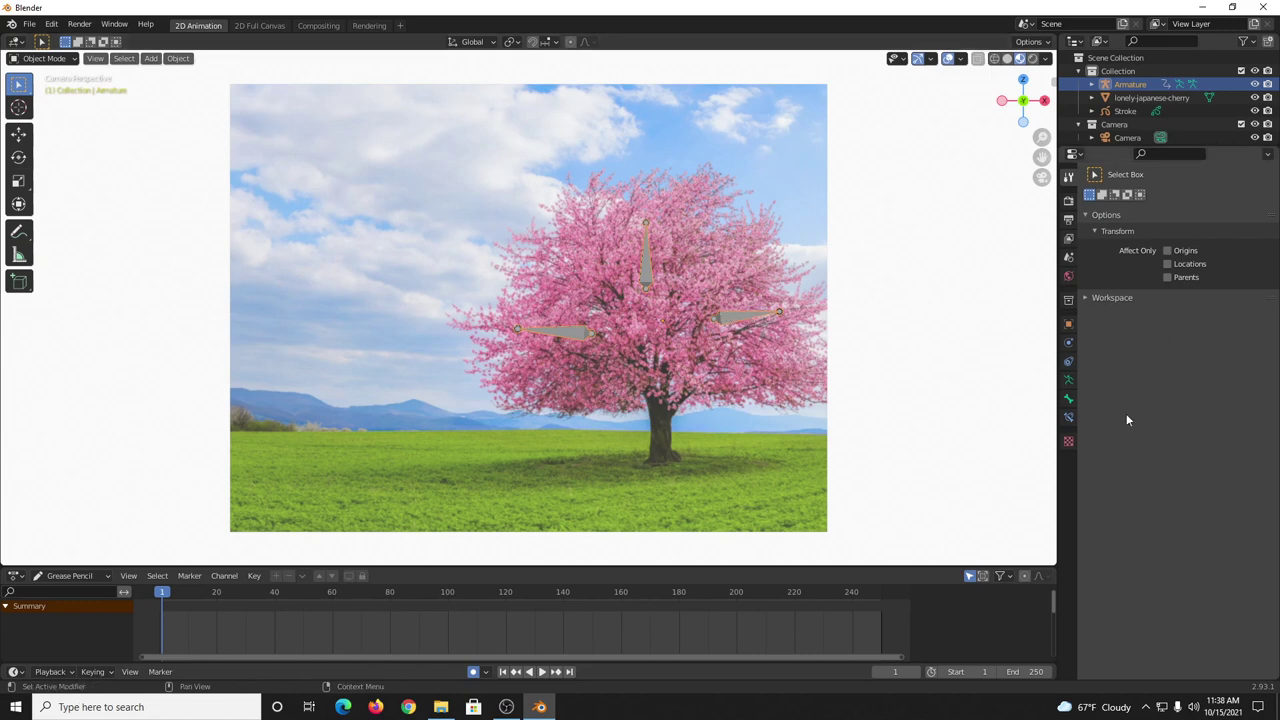
Enable Names and In Front in the armature's Viewport Display settings.
{"action": "left_click", "coordinate": [1067, 385]}
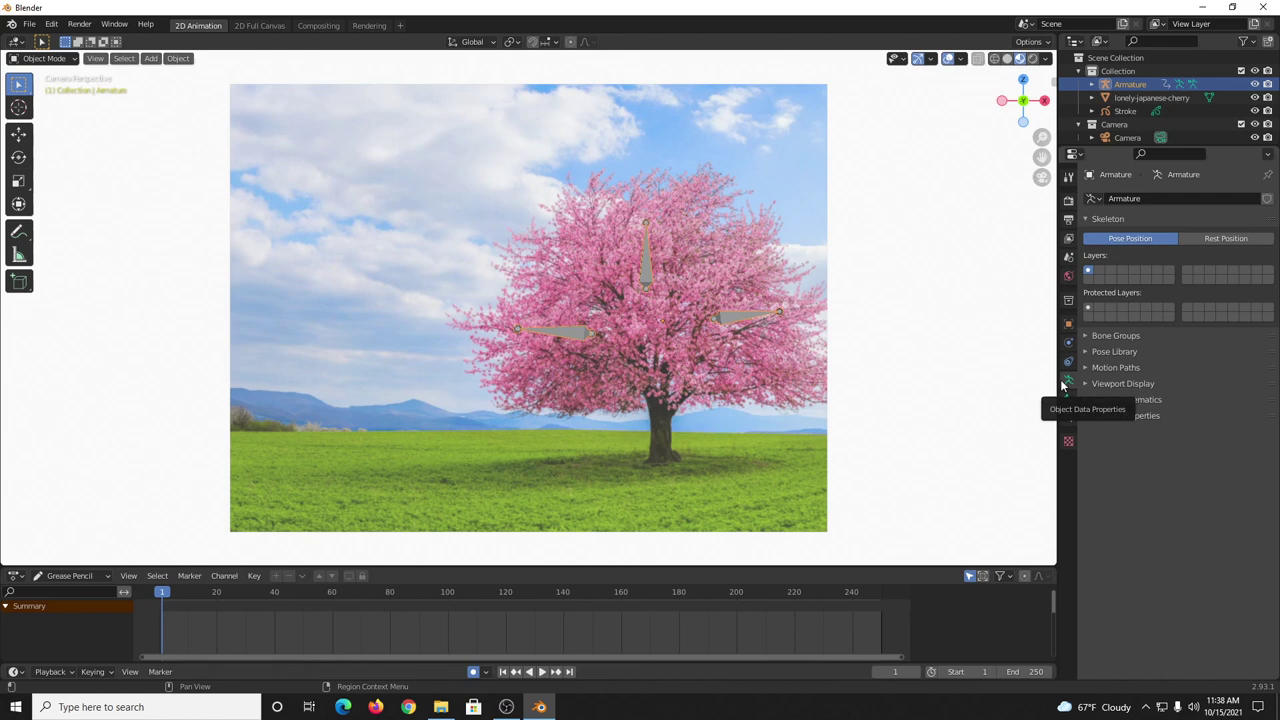
{"action": "left_click", "coordinate": [1087, 384]}
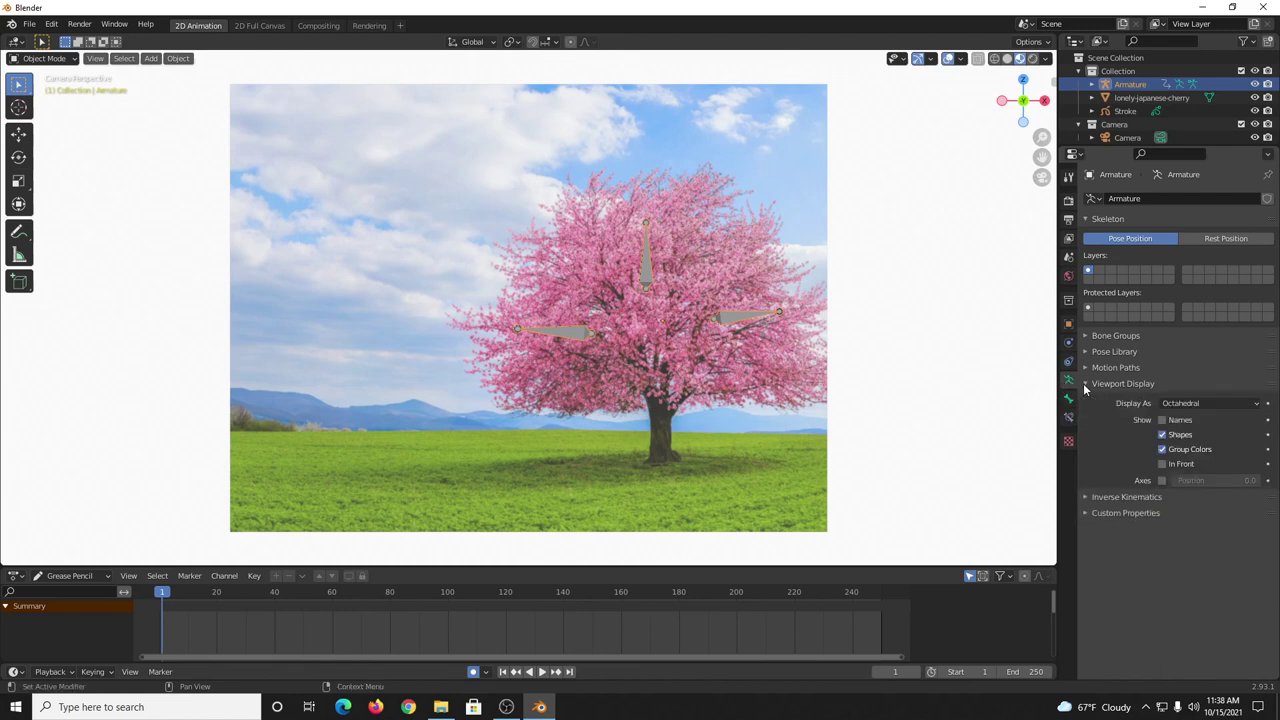
{"action": "left_click", "coordinate": [1163, 421]}
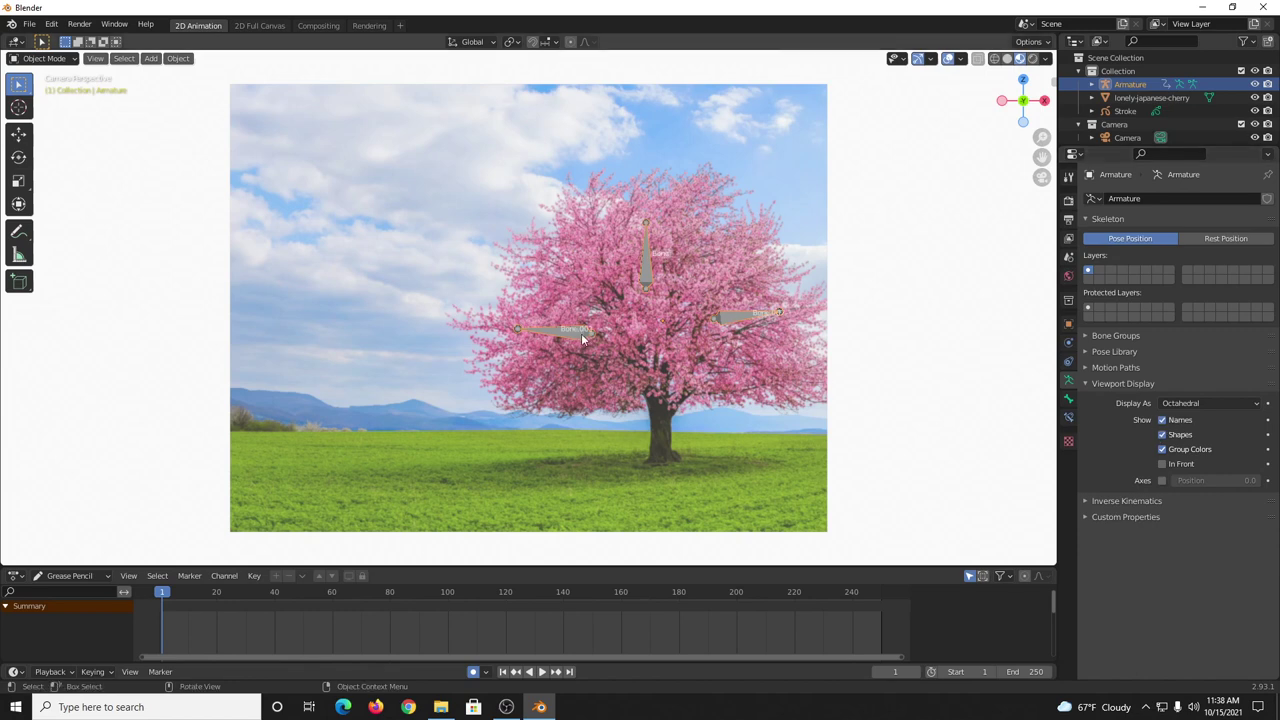
{"action": "left_click", "coordinate": [1164, 467]}
{"action": "left_click", "coordinate": [304, 207]}
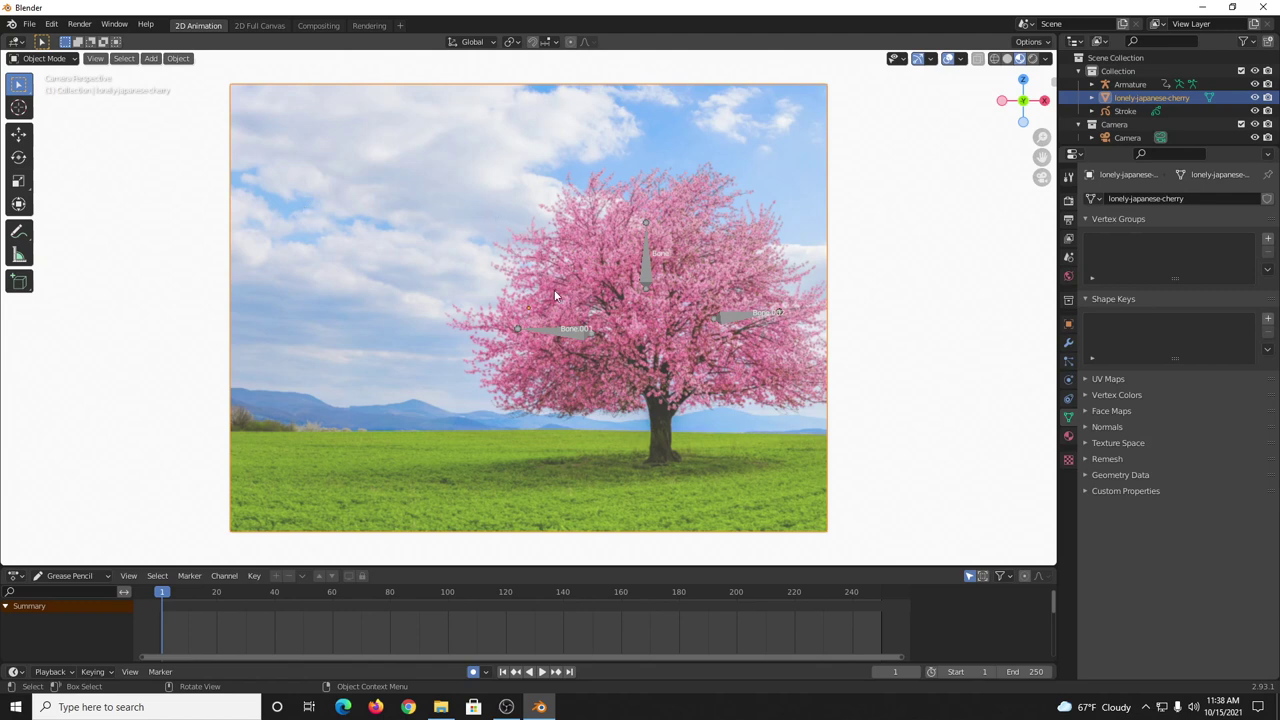
Parent the cherry-tree image plane to the armature With Envelope Weights, then select only the armature.
{"action": "left_click", "coordinate": [648, 275]}
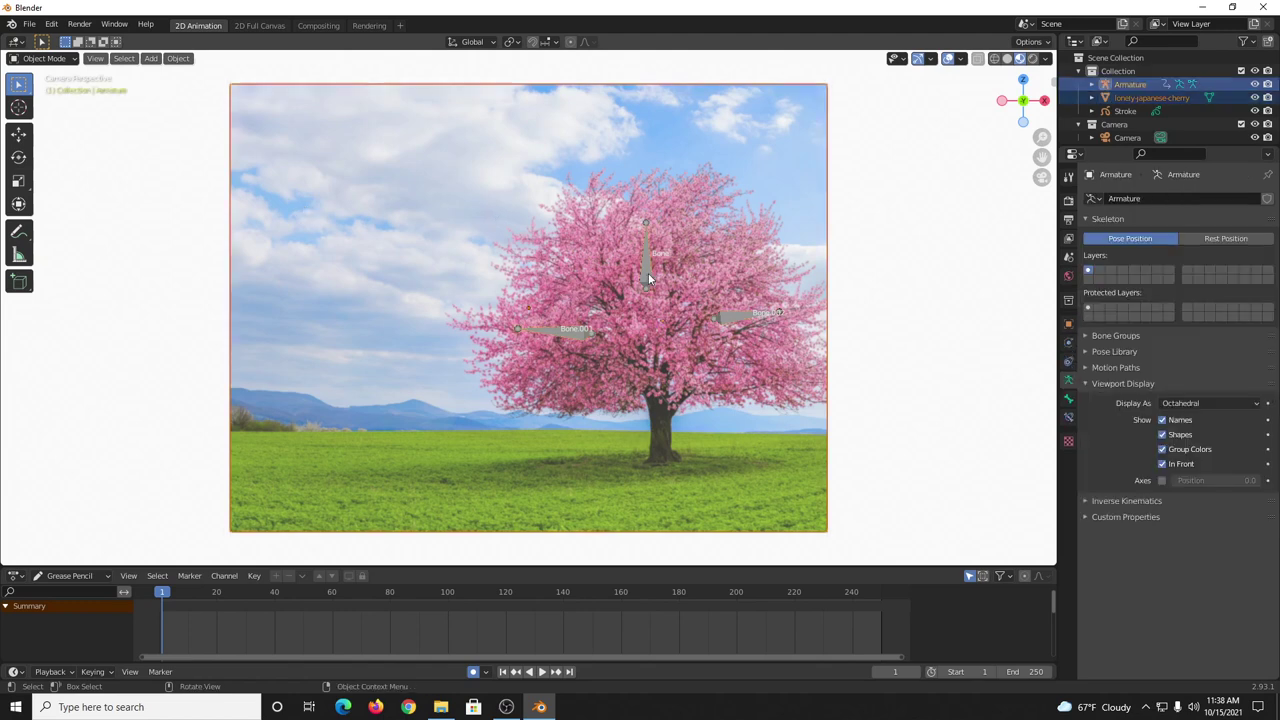
{"action": "key", "text": "ctrl+p"}
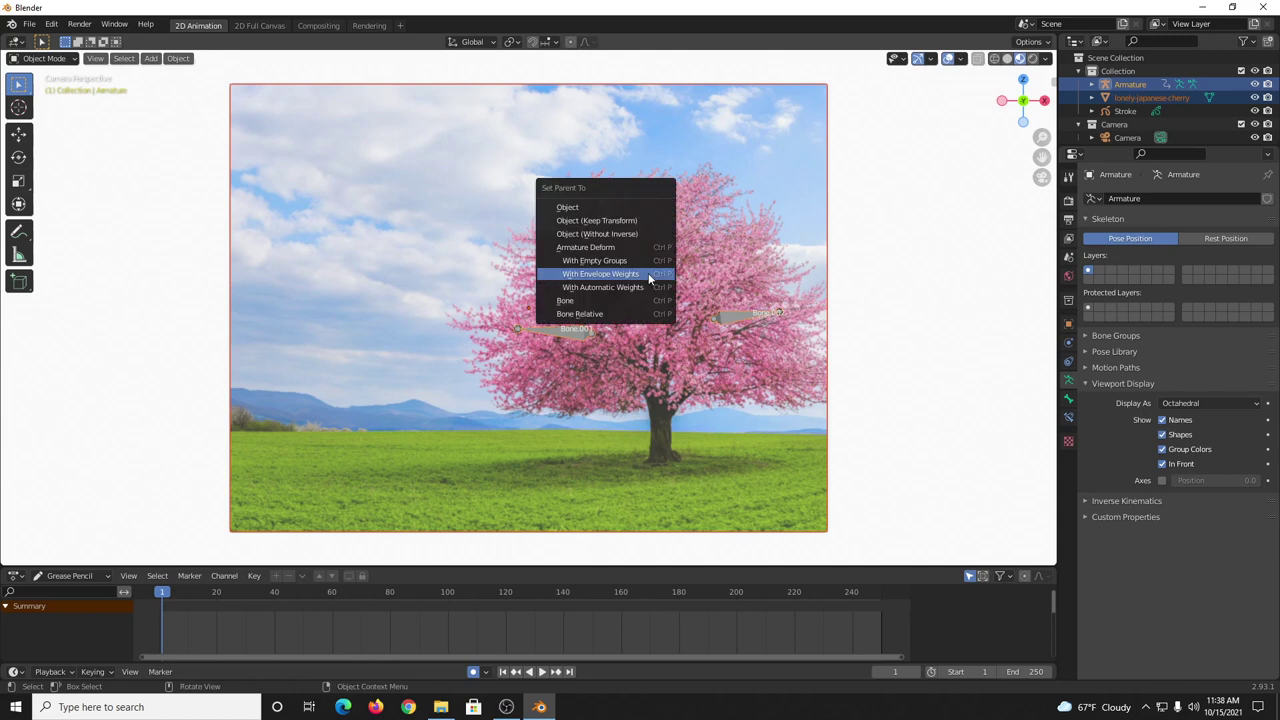
{"action": "left_click", "coordinate": [575, 271]}
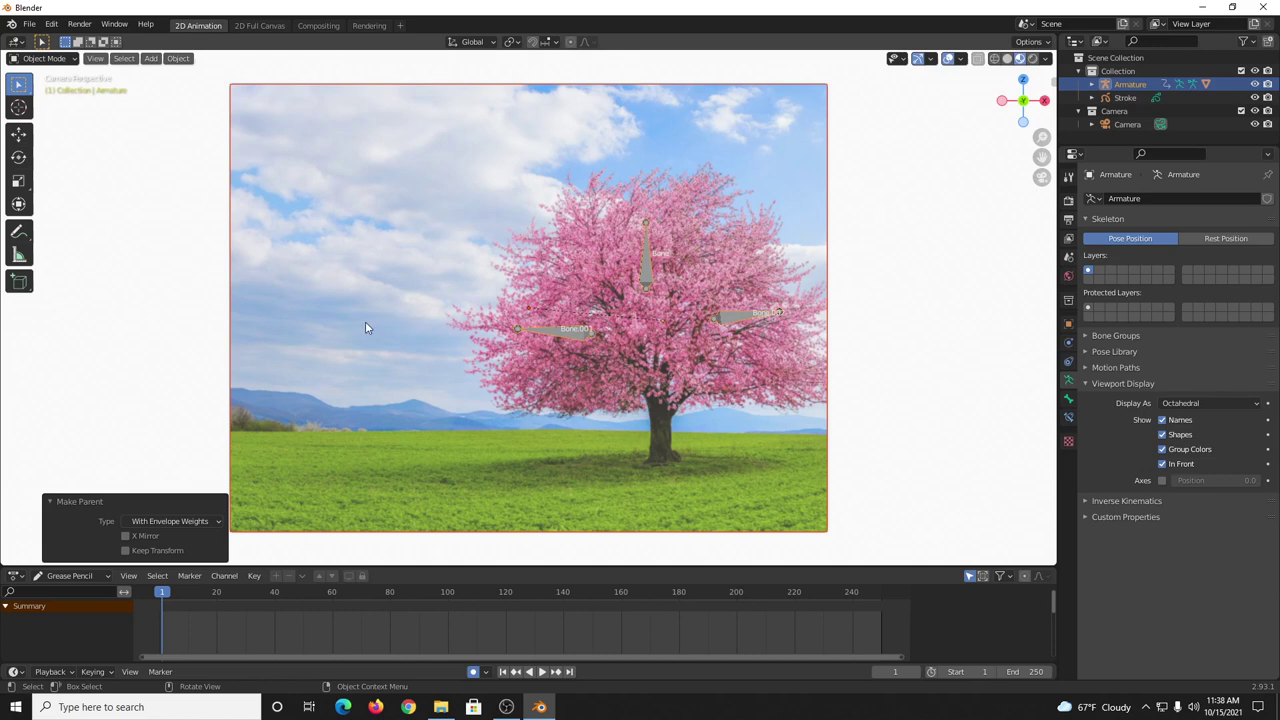
{"action": "left_click", "coordinate": [559, 333]}
{"action": "left_click", "coordinate": [561, 332]}
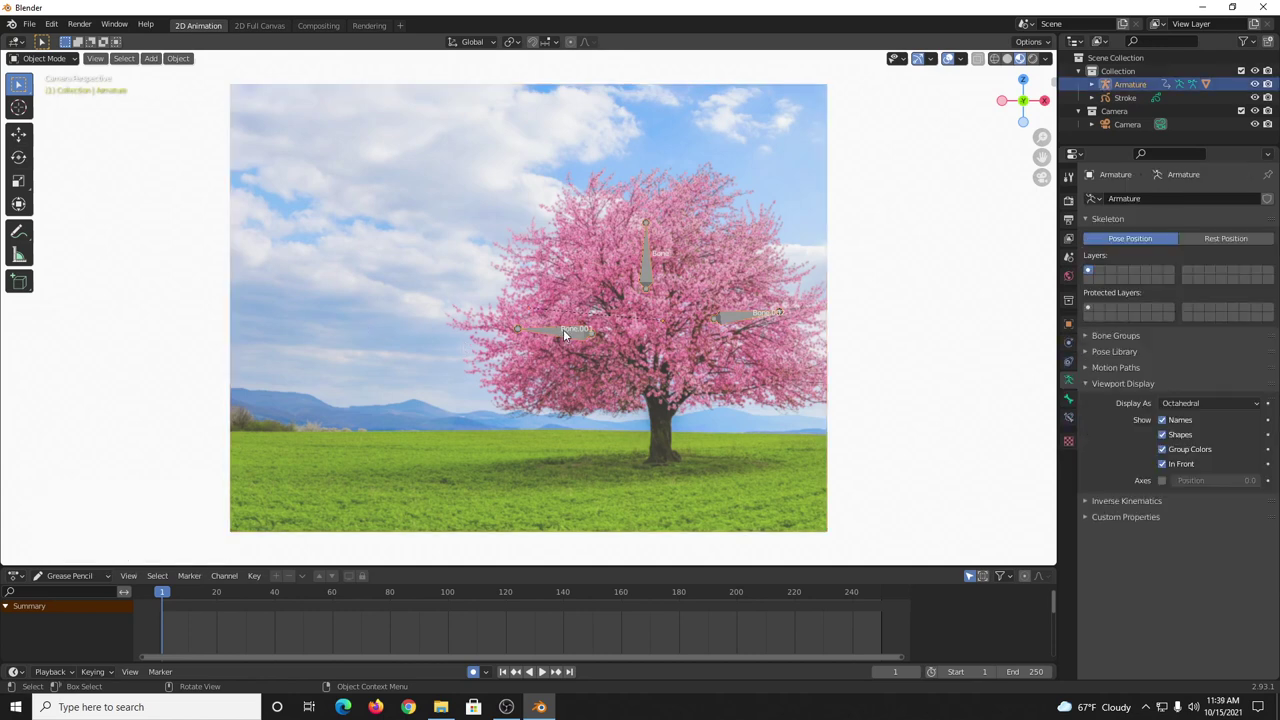
Put the armature in Pose Mode and test-rotate Bone.002.
{"action": "left_click", "coordinate": [66, 60]}
{"action": "left_click", "coordinate": [45, 103]}
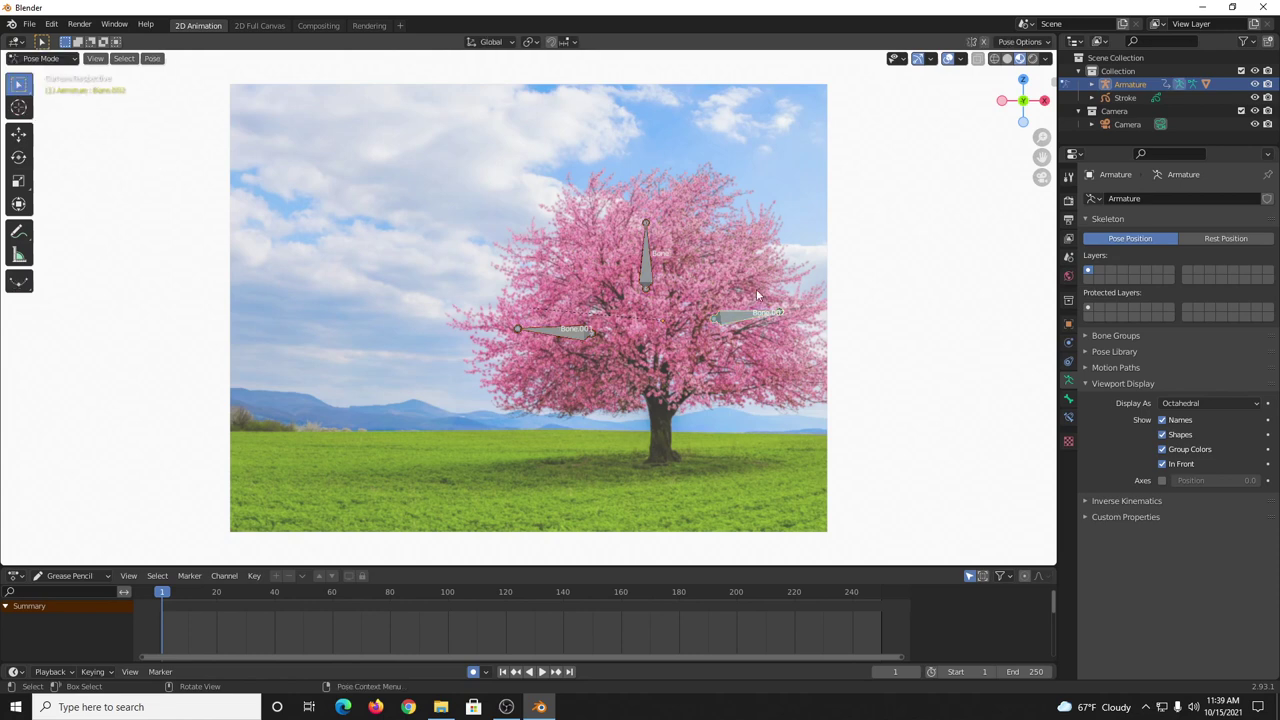
{"action": "key", "text": "r"}
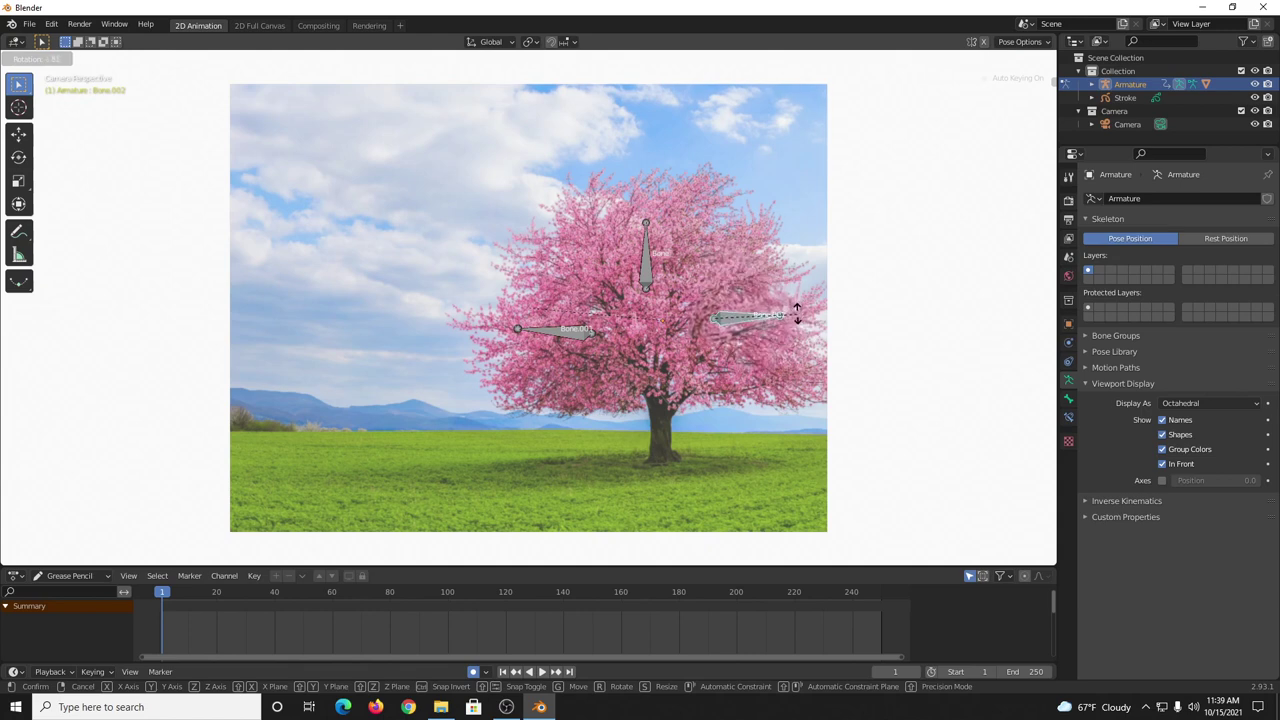
{"action": "left_click", "coordinate": [797, 315]}
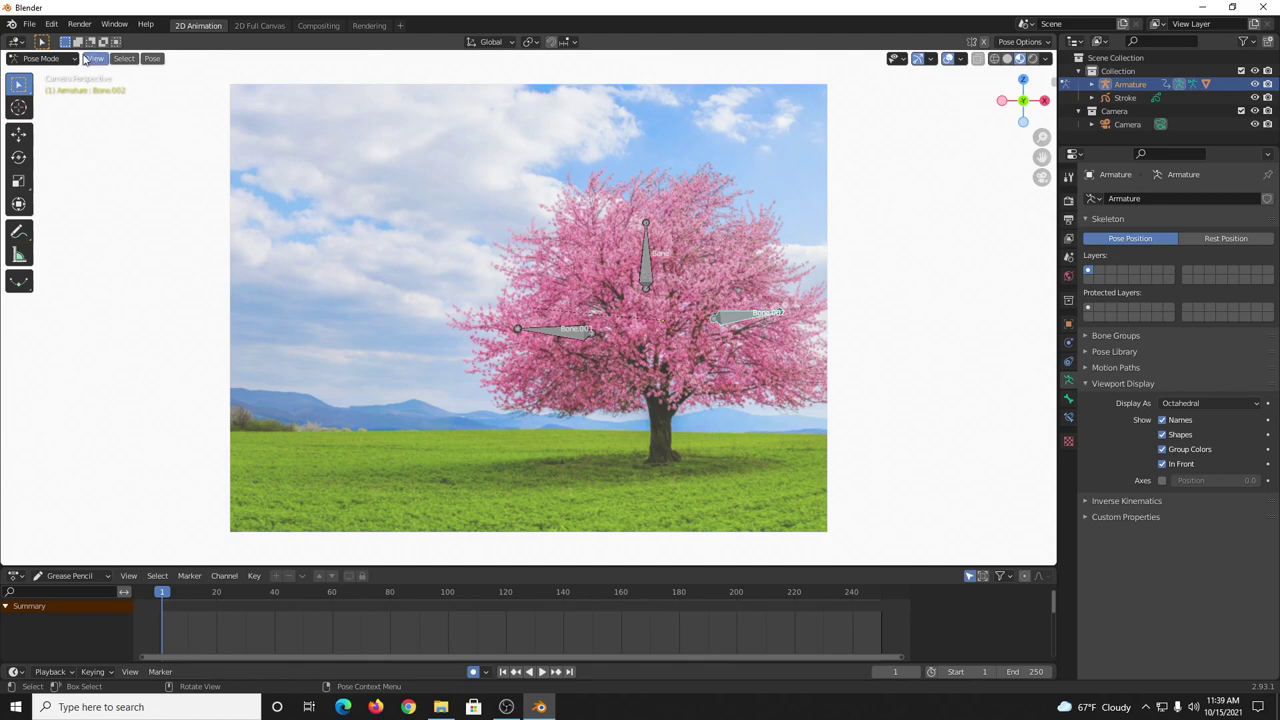
Turn off Lock Object Modes, select the lonely-japanese-cherry plane, and enter Weight Paint mode.
{"action": "left_click", "coordinate": [51, 24]}
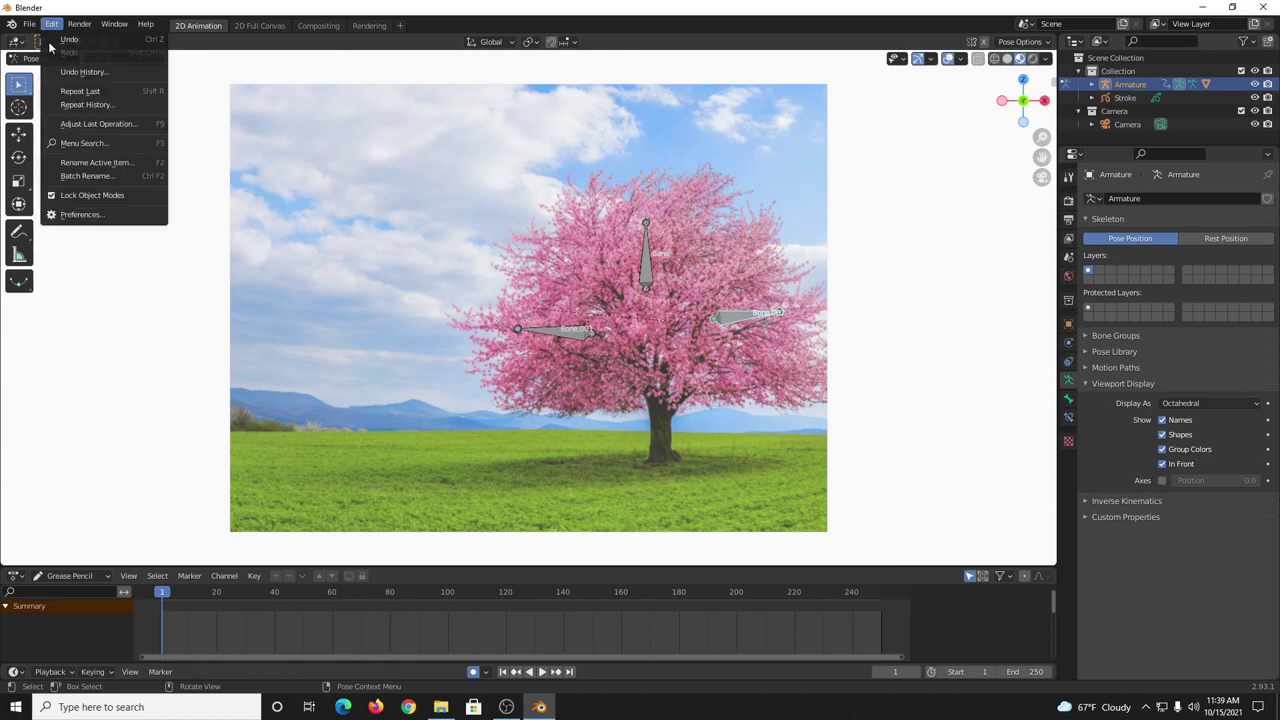
{"action": "left_click", "coordinate": [87, 196]}
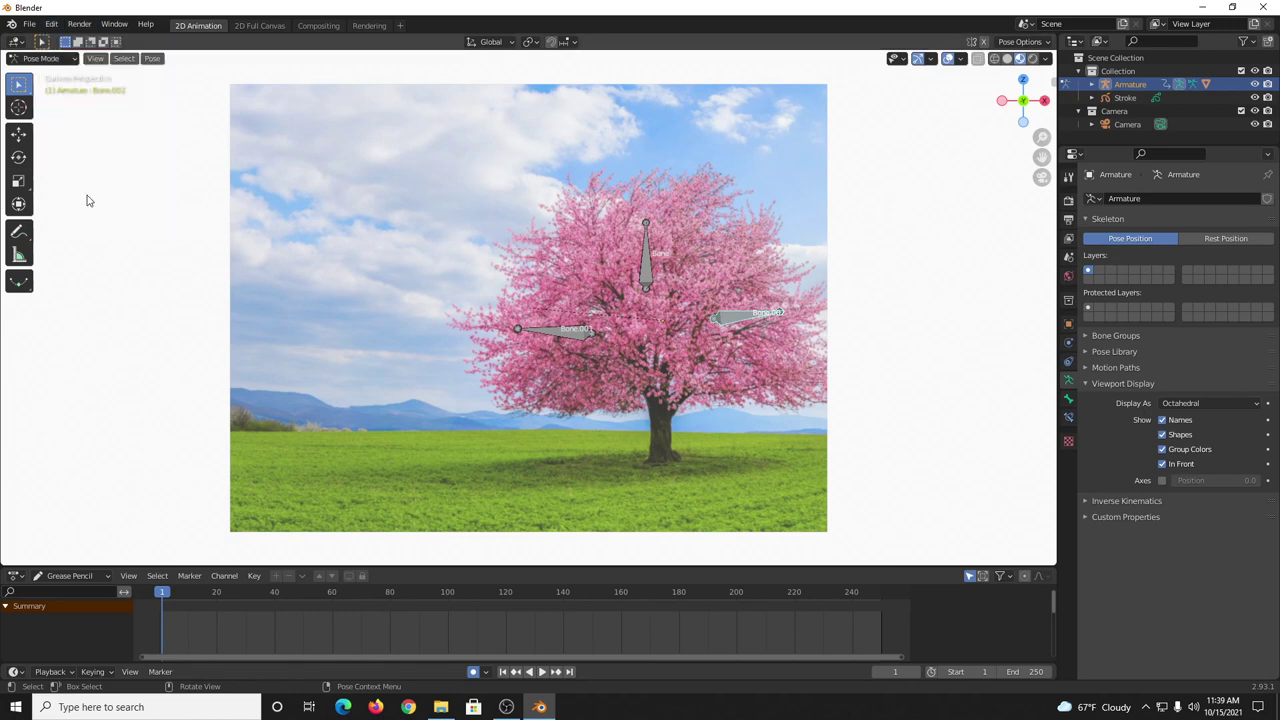
{"action": "left_click", "coordinate": [353, 177]}
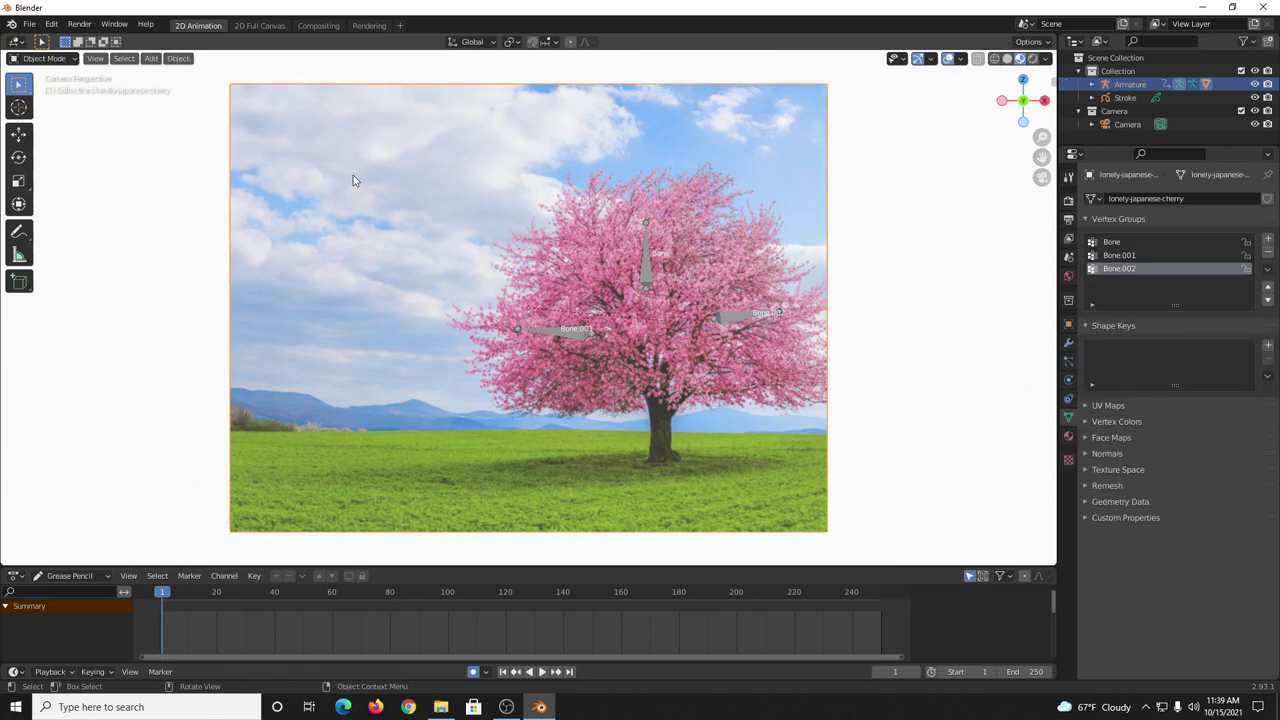
{"action": "left_click", "coordinate": [45, 58]}
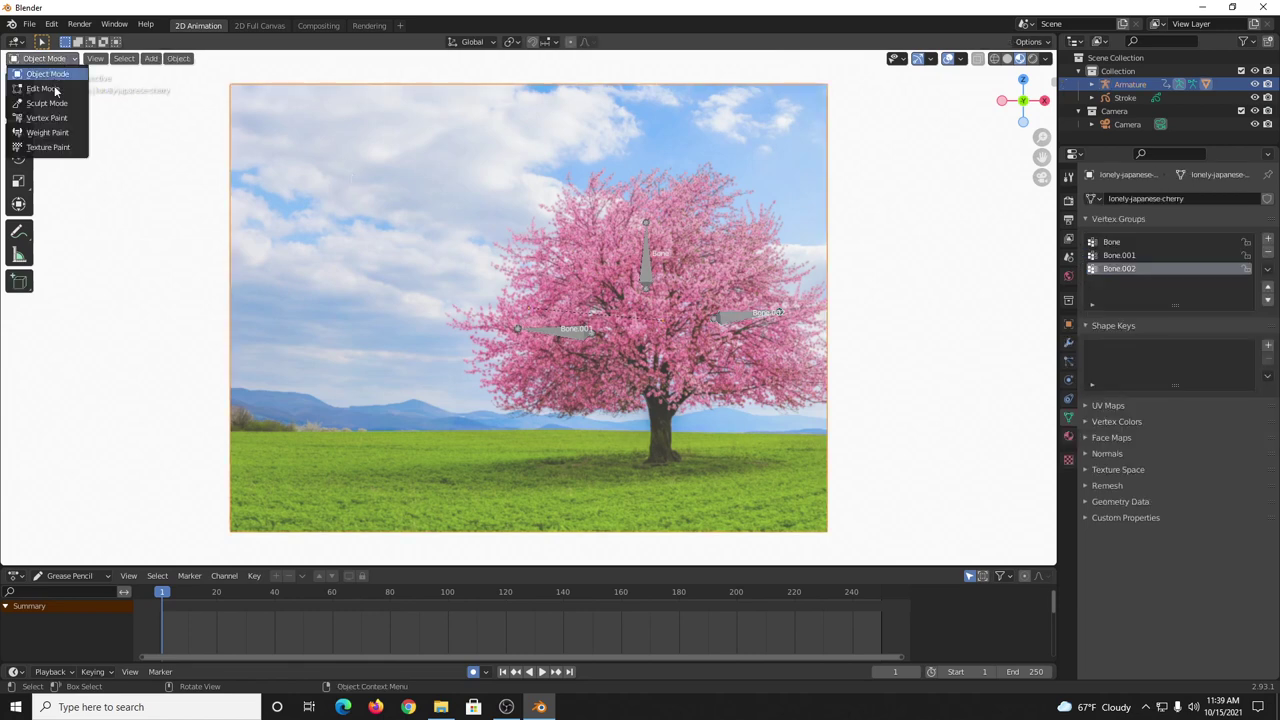
{"action": "left_click", "coordinate": [45, 133]}
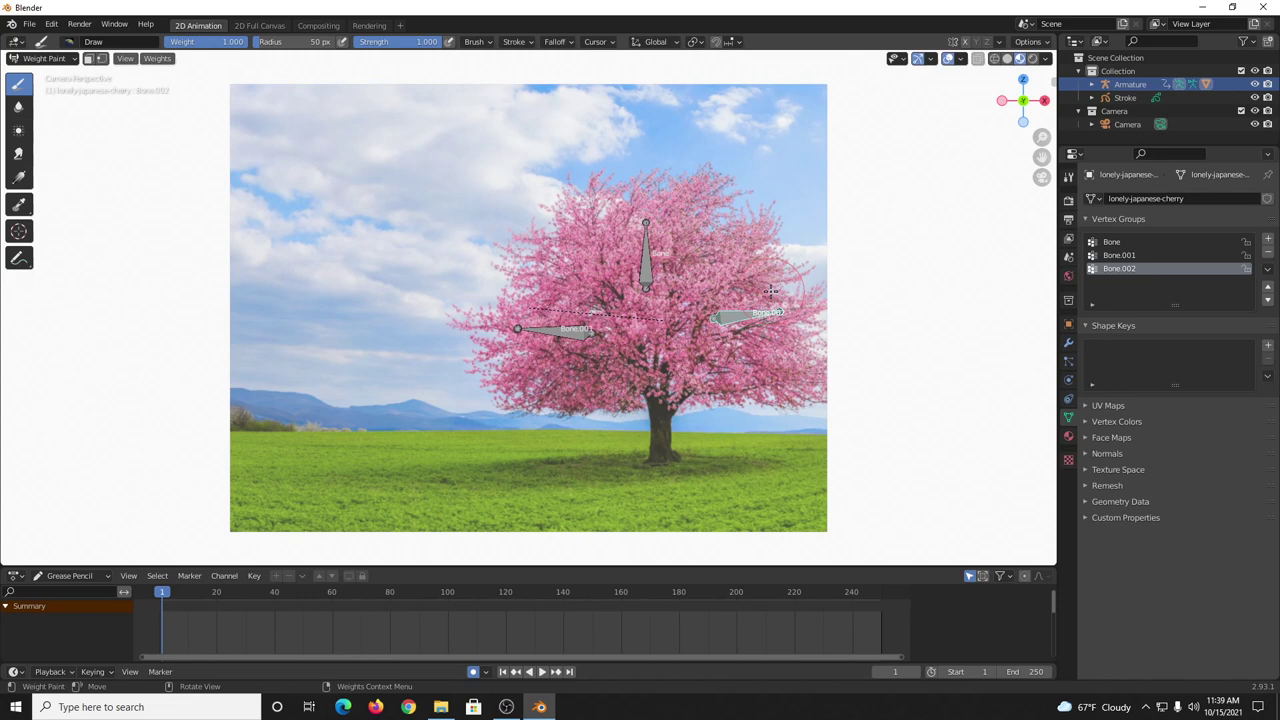
Use solid shading, paint Bone.002 weight over the right branches, and split the viewport in two.
{"action": "left_click", "coordinate": [1007, 59]}
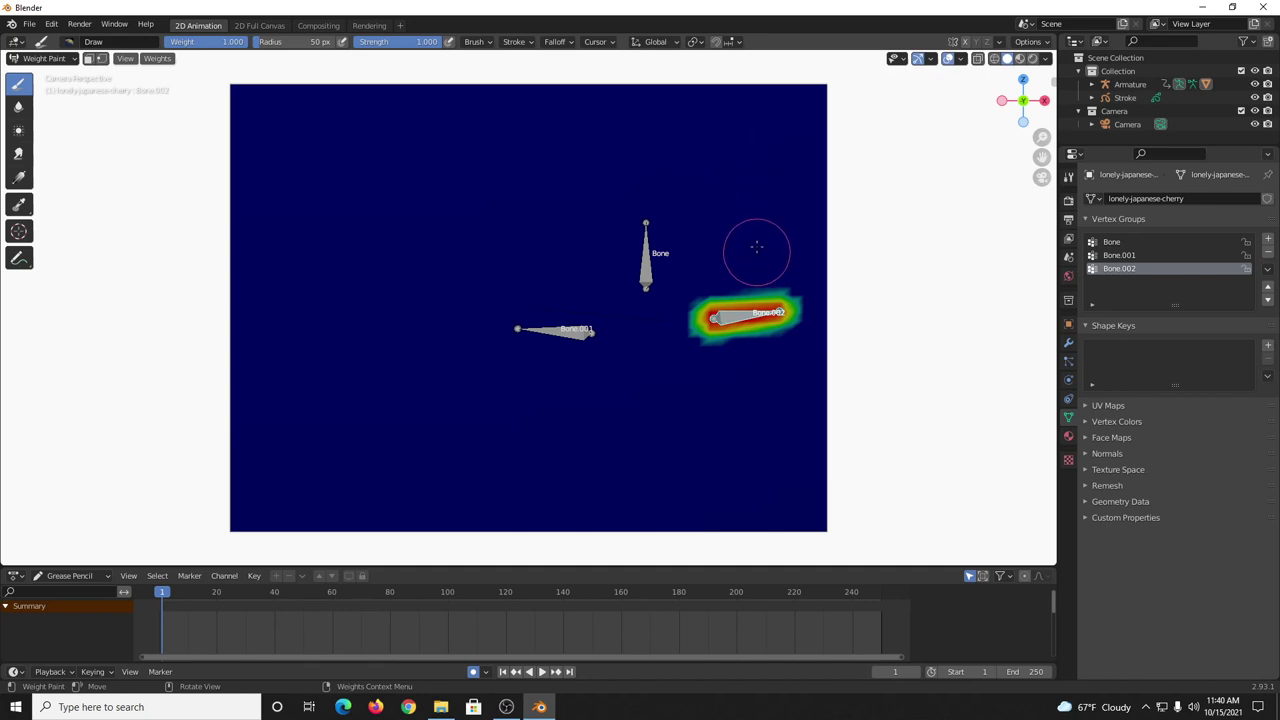
{"action": "mouse_move", "coordinate": [733, 240]}
{"action": "left_mouse_down"}
{"action": "mouse_move", "coordinate": [763, 291]}
{"action": "mouse_move", "coordinate": [764, 363]}
{"action": "mouse_move", "coordinate": [775, 350]}
{"action": "mouse_move", "coordinate": [758, 297]}
{"action": "mouse_move", "coordinate": [713, 254]}
{"action": "mouse_move", "coordinate": [762, 285]}
{"action": "mouse_move", "coordinate": [755, 341]}
{"action": "left_mouse_up"}
{"action": "left_click_drag", "start_coordinate": [702, 279], "coordinate": [729, 316]}
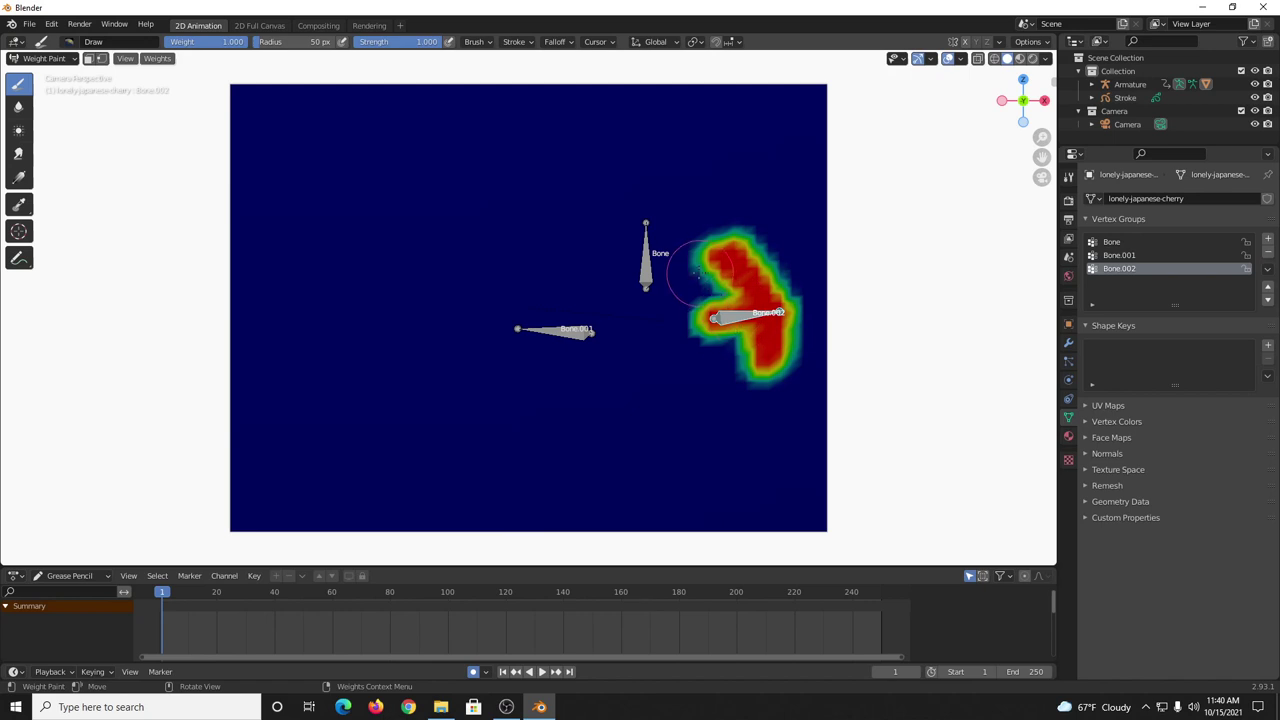
{"action": "left_click_drag", "start_coordinate": [698, 272], "coordinate": [743, 349]}
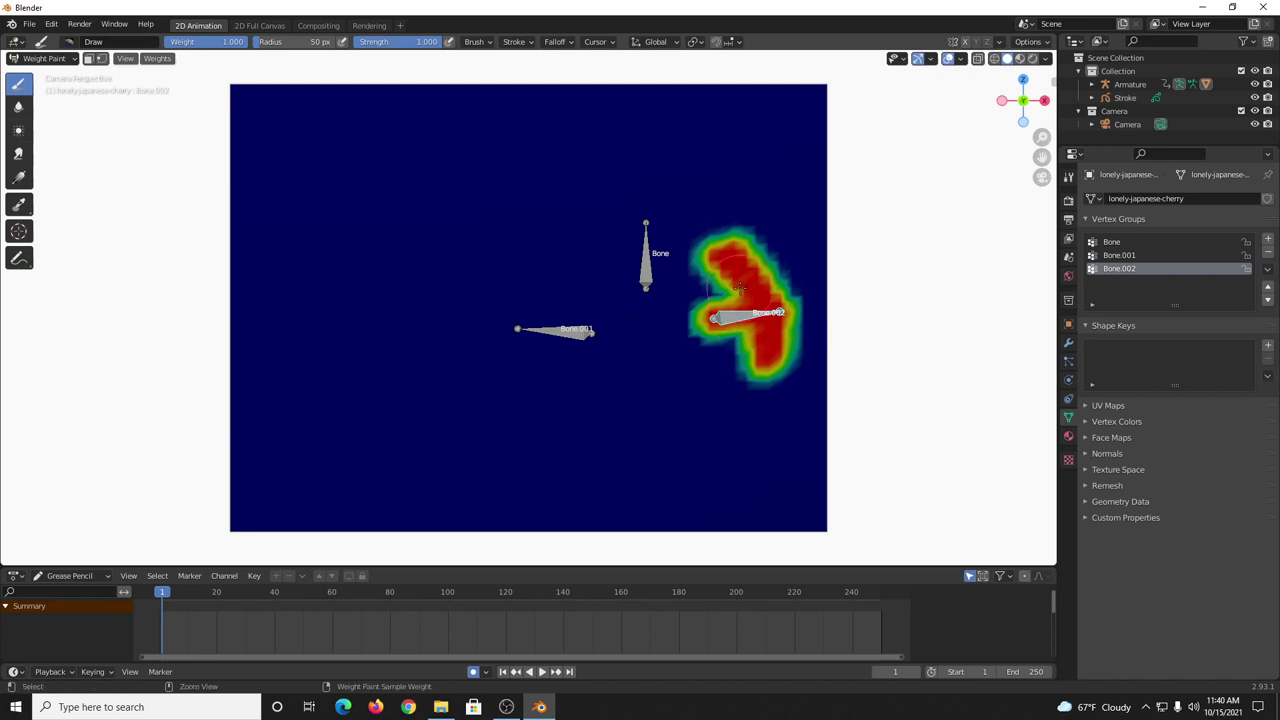
{"action": "key", "text": "ctrl+z"}
{"action": "key", "text": "ctrl+z"}
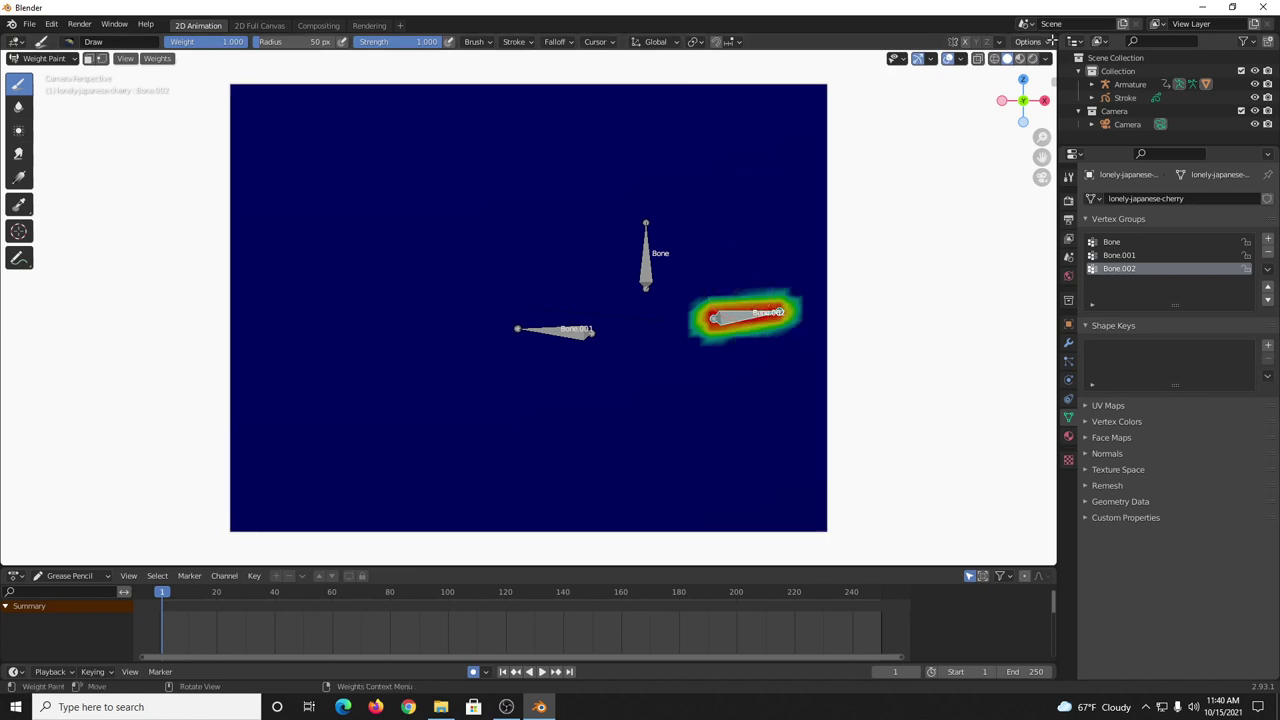
{"action": "left_click_drag", "start_coordinate": [1055, 35], "coordinate": [512, 100]}
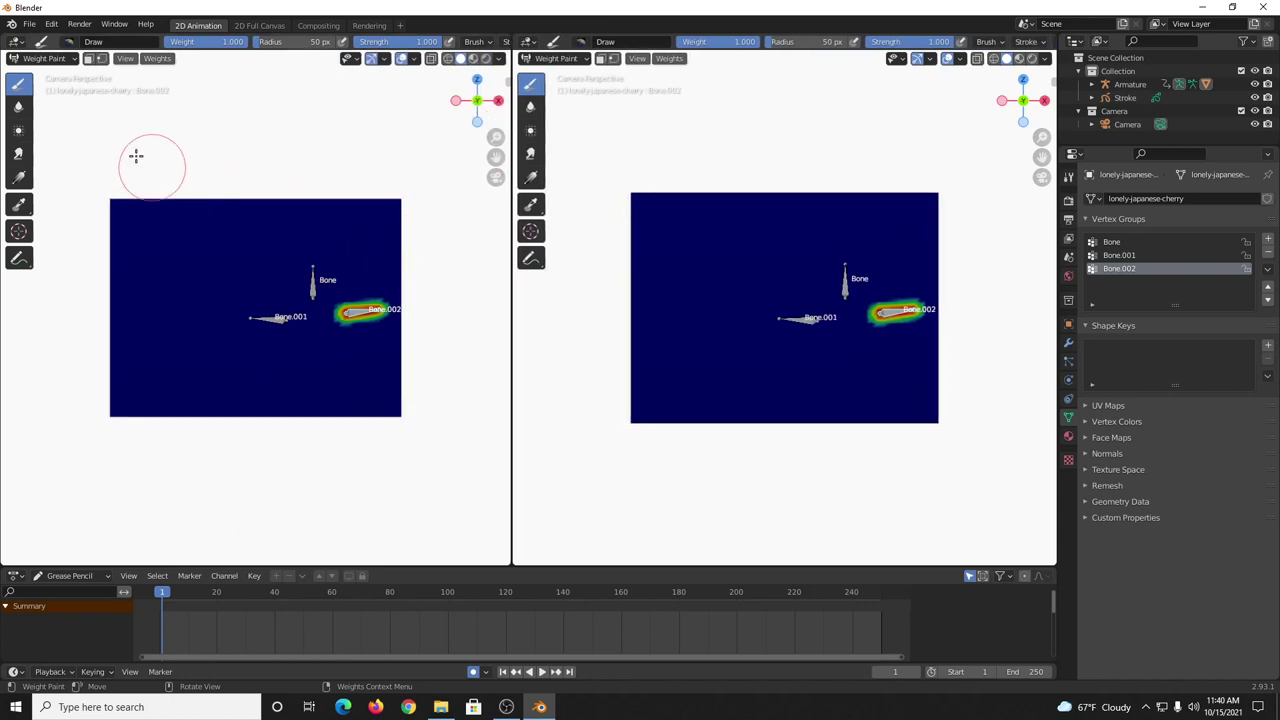
Show the left view in Material Preview, zoom the camera view, and lower brush strength to 0.148.
{"action": "left_click", "coordinate": [475, 60]}
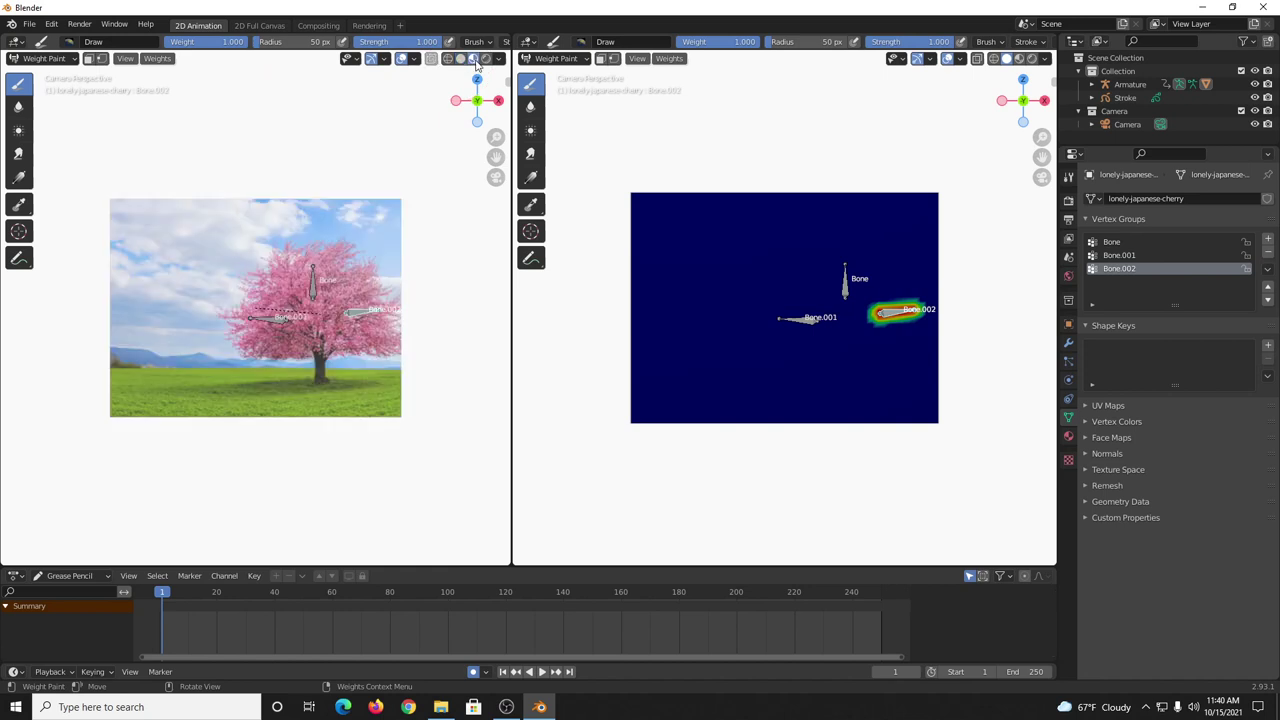
{"action": "scroll", "coordinate": [385, 320], "scroll_direction": "up", "scroll_amount": 4}
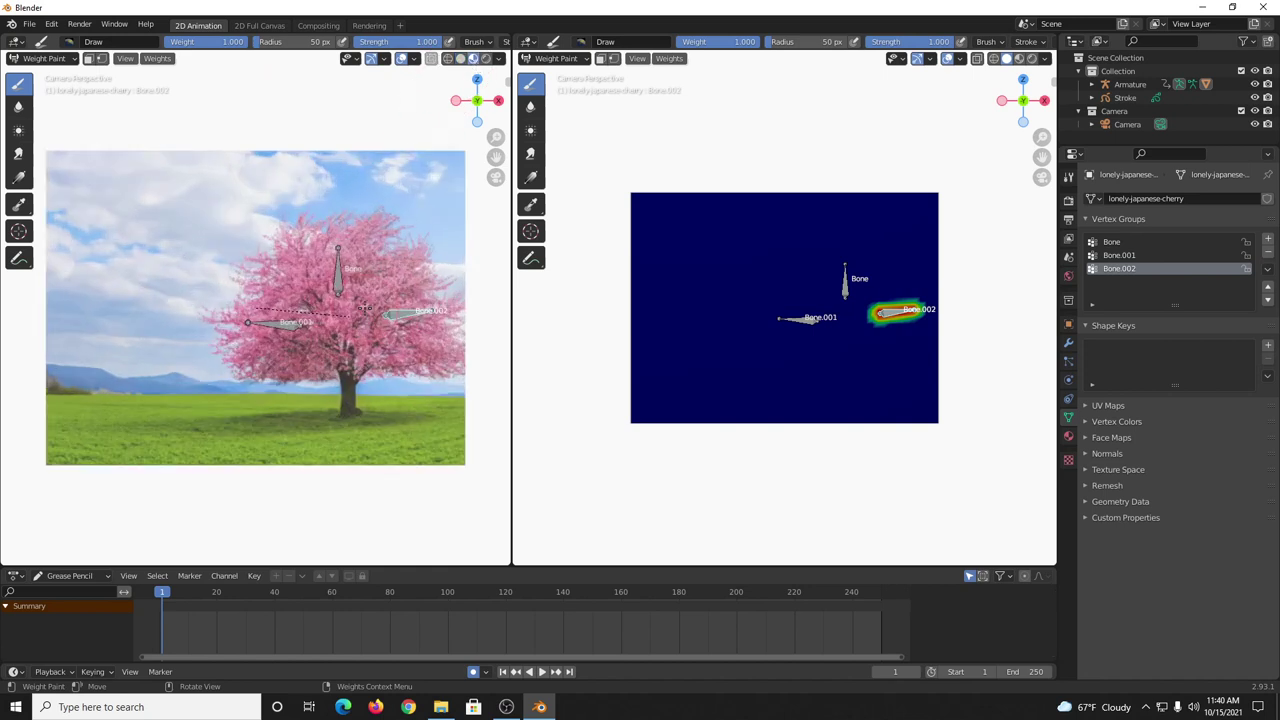
{"action": "scroll", "coordinate": [365, 307], "scroll_direction": "down", "scroll_amount": 1}
{"action": "scroll", "coordinate": [854, 330], "scroll_direction": "up", "scroll_amount": 3}
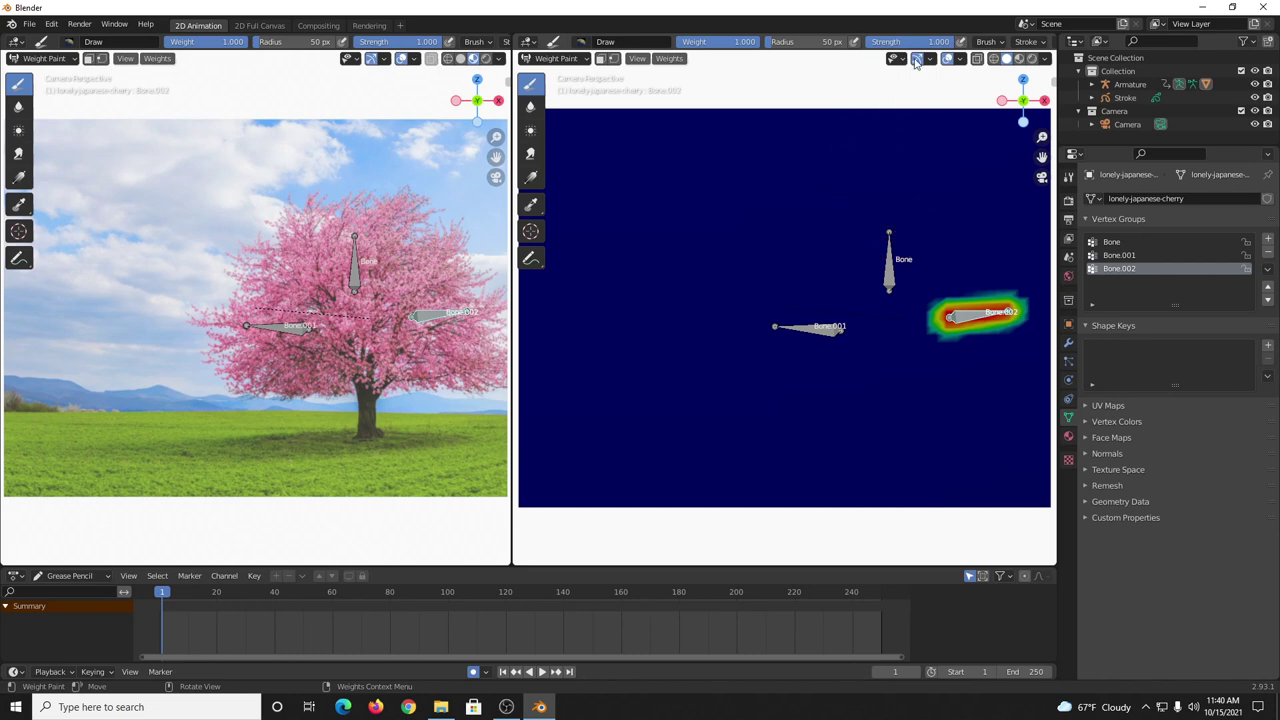
{"action": "left_click_drag", "start_coordinate": [922, 41], "coordinate": [890, 41]}
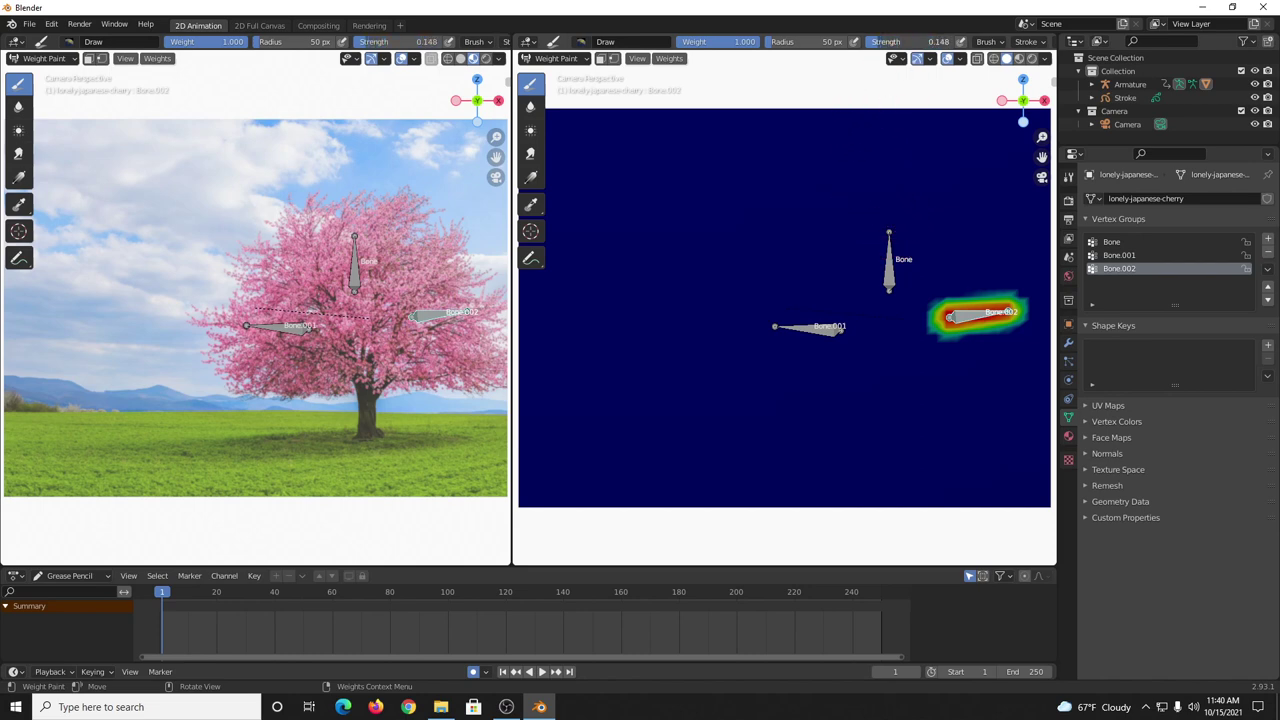
Paint Bone.002's weight into the branches above it, subtract stray faint weight, then select the Bone group.
{"action": "mouse_move", "coordinate": [977, 277]}
{"action": "left_mouse_down"}
{"action": "mouse_move", "coordinate": [1017, 320]}
{"action": "mouse_move", "coordinate": [983, 243]}
{"action": "mouse_move", "coordinate": [1023, 316]}
{"action": "mouse_move", "coordinate": [1018, 346]}
{"action": "mouse_move", "coordinate": [979, 249]}
{"action": "mouse_move", "coordinate": [1005, 272]}
{"action": "mouse_move", "coordinate": [1007, 343]}
{"action": "mouse_move", "coordinate": [980, 252]}
{"action": "mouse_move", "coordinate": [1001, 278]}
{"action": "mouse_move", "coordinate": [1008, 350]}
{"action": "mouse_move", "coordinate": [978, 272]}
{"action": "mouse_move", "coordinate": [985, 258]}
{"action": "mouse_move", "coordinate": [1006, 293]}
{"action": "mouse_move", "coordinate": [1005, 335]}
{"action": "mouse_move", "coordinate": [986, 258]}
{"action": "mouse_move", "coordinate": [1015, 320]}
{"action": "mouse_move", "coordinate": [985, 258]}
{"action": "mouse_move", "coordinate": [1007, 330]}
{"action": "mouse_move", "coordinate": [993, 268]}
{"action": "left_mouse_up"}
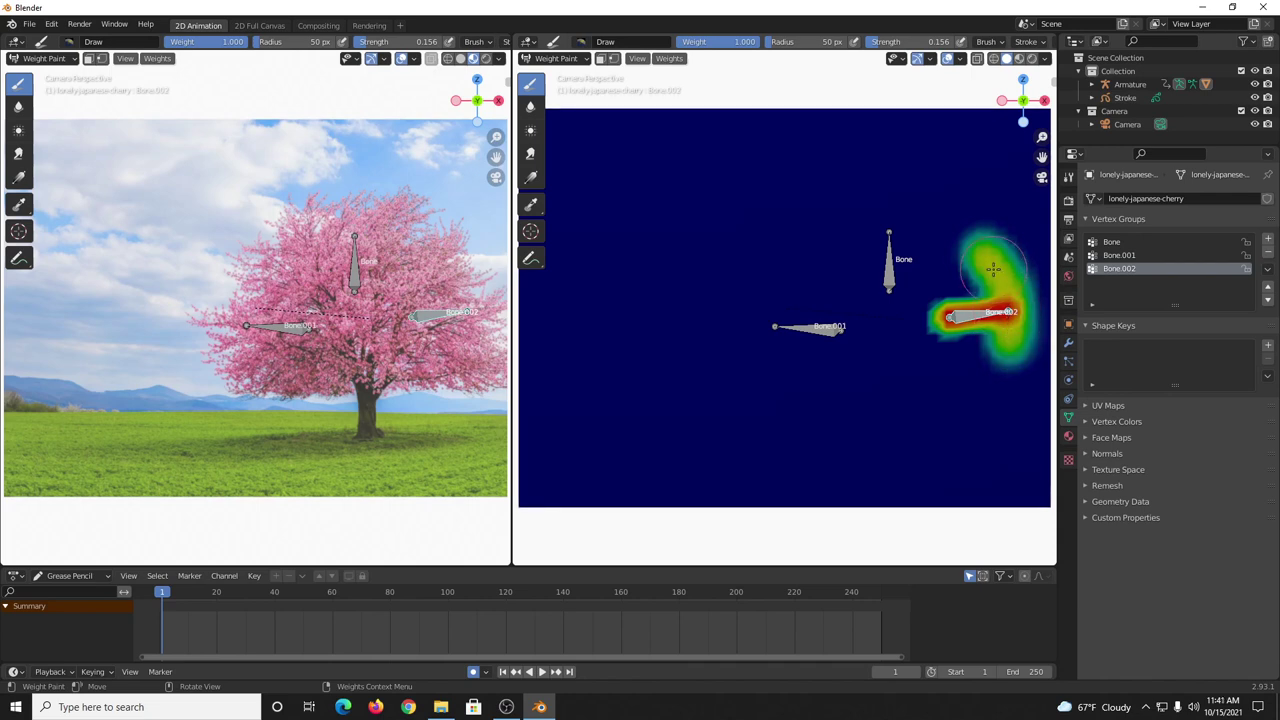
{"action": "mouse_move", "coordinate": [993, 268]}
{"action": "left_mouse_down", "text": "ctrl"}
{"action": "mouse_move", "coordinate": [1006, 335]}
{"action": "mouse_move", "coordinate": [980, 265]}
{"action": "mouse_move", "coordinate": [993, 268]}
{"action": "left_mouse_up", "text": "ctrl"}
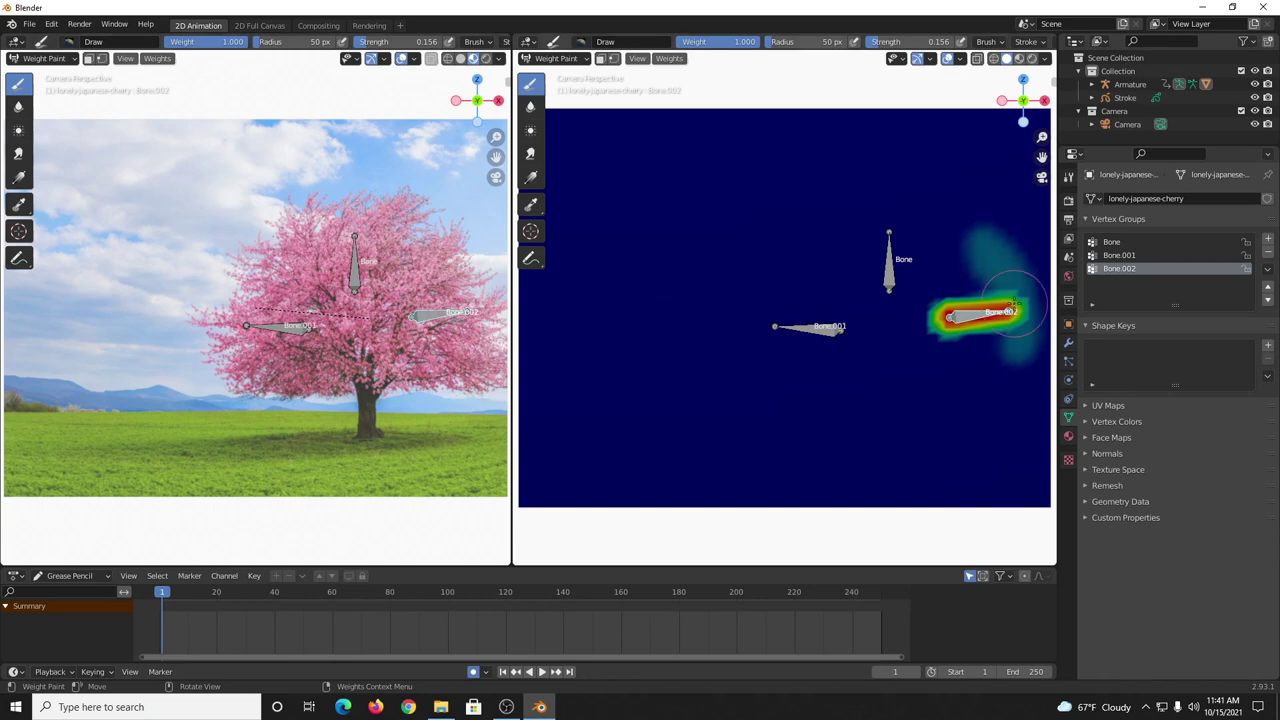
{"action": "mouse_move", "coordinate": [1012, 250]}
{"action": "left_mouse_down", "text": "ctrl"}
{"action": "mouse_move", "coordinate": [1015, 292]}
{"action": "mouse_move", "coordinate": [980, 257]}
{"action": "mouse_move", "coordinate": [975, 285]}
{"action": "mouse_move", "coordinate": [1008, 313]}
{"action": "mouse_move", "coordinate": [1002, 344]}
{"action": "mouse_move", "coordinate": [1014, 346]}
{"action": "mouse_move", "coordinate": [966, 350]}
{"action": "mouse_move", "coordinate": [999, 344]}
{"action": "mouse_move", "coordinate": [983, 278]}
{"action": "mouse_move", "coordinate": [972, 286]}
{"action": "mouse_move", "coordinate": [998, 262]}
{"action": "mouse_move", "coordinate": [1030, 305]}
{"action": "mouse_move", "coordinate": [1014, 360]}
{"action": "mouse_move", "coordinate": [1028, 330]}
{"action": "mouse_move", "coordinate": [1005, 280]}
{"action": "mouse_move", "coordinate": [980, 268]}
{"action": "mouse_move", "coordinate": [953, 317]}
{"action": "left_mouse_up", "text": "ctrl"}
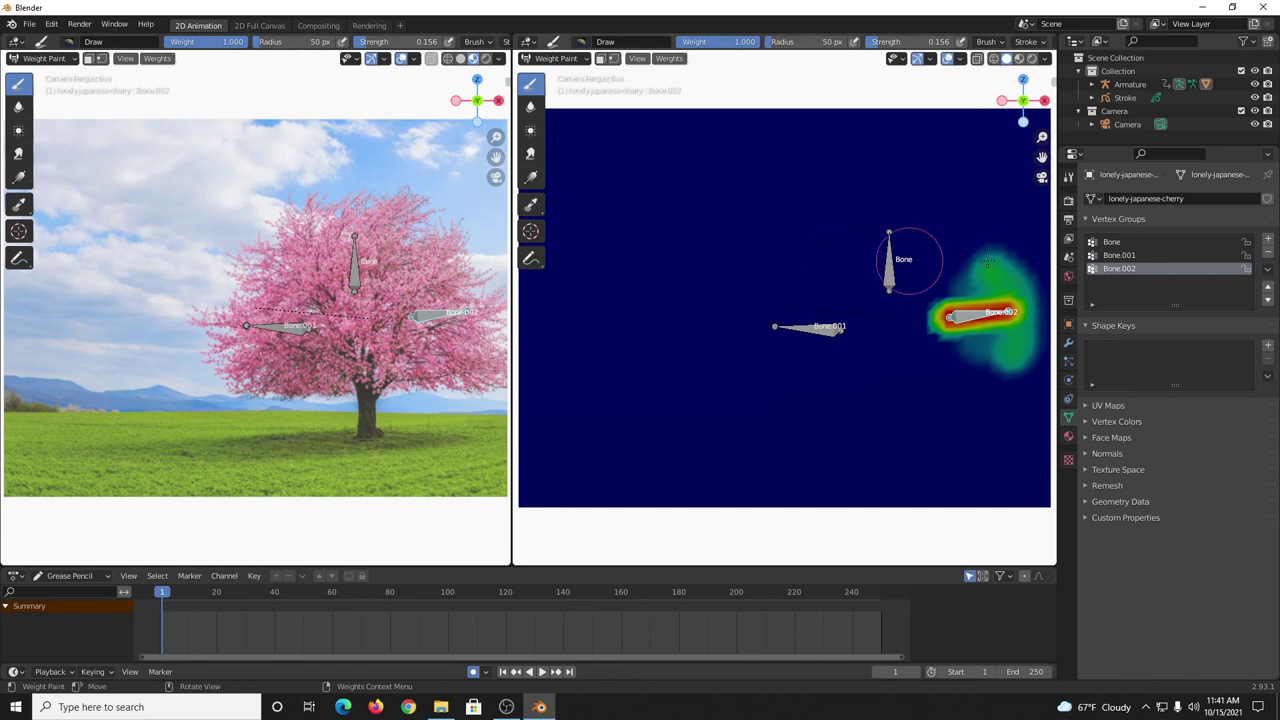
{"action": "left_click", "coordinate": [1118, 243]}
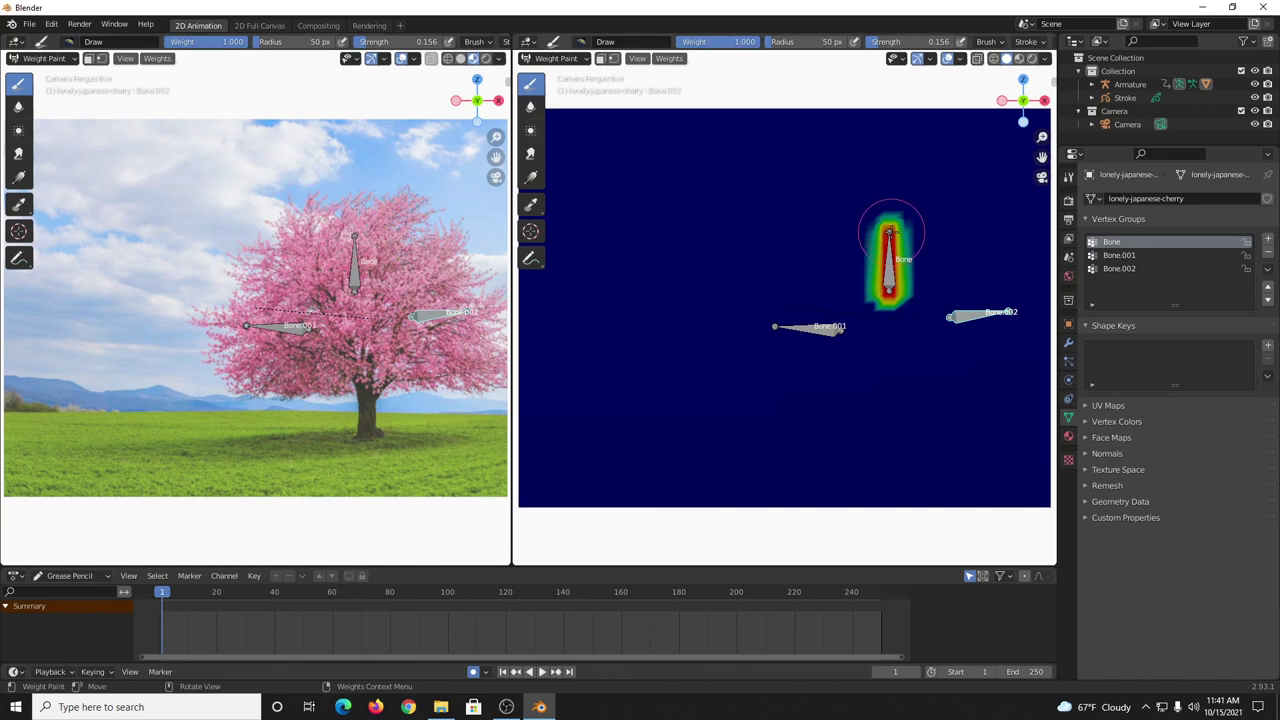
Paint extra weight at Bone's tip and around Bone.001's head and upper-left area.
{"action": "mouse_move", "coordinate": [889, 229]}
{"action": "left_mouse_down"}
{"action": "mouse_move", "coordinate": [896, 222]}
{"action": "mouse_move", "coordinate": [923, 210]}
{"action": "mouse_move", "coordinate": [850, 241]}
{"action": "mouse_move", "coordinate": [889, 216]}
{"action": "mouse_move", "coordinate": [852, 229]}
{"action": "mouse_move", "coordinate": [871, 287]}
{"action": "mouse_move", "coordinate": [926, 225]}
{"action": "mouse_move", "coordinate": [911, 290]}
{"action": "mouse_move", "coordinate": [928, 232]}
{"action": "mouse_move", "coordinate": [897, 291]}
{"action": "mouse_move", "coordinate": [859, 275]}
{"action": "mouse_move", "coordinate": [862, 258]}
{"action": "mouse_move", "coordinate": [873, 283]}
{"action": "mouse_move", "coordinate": [849, 263]}
{"action": "left_mouse_up"}
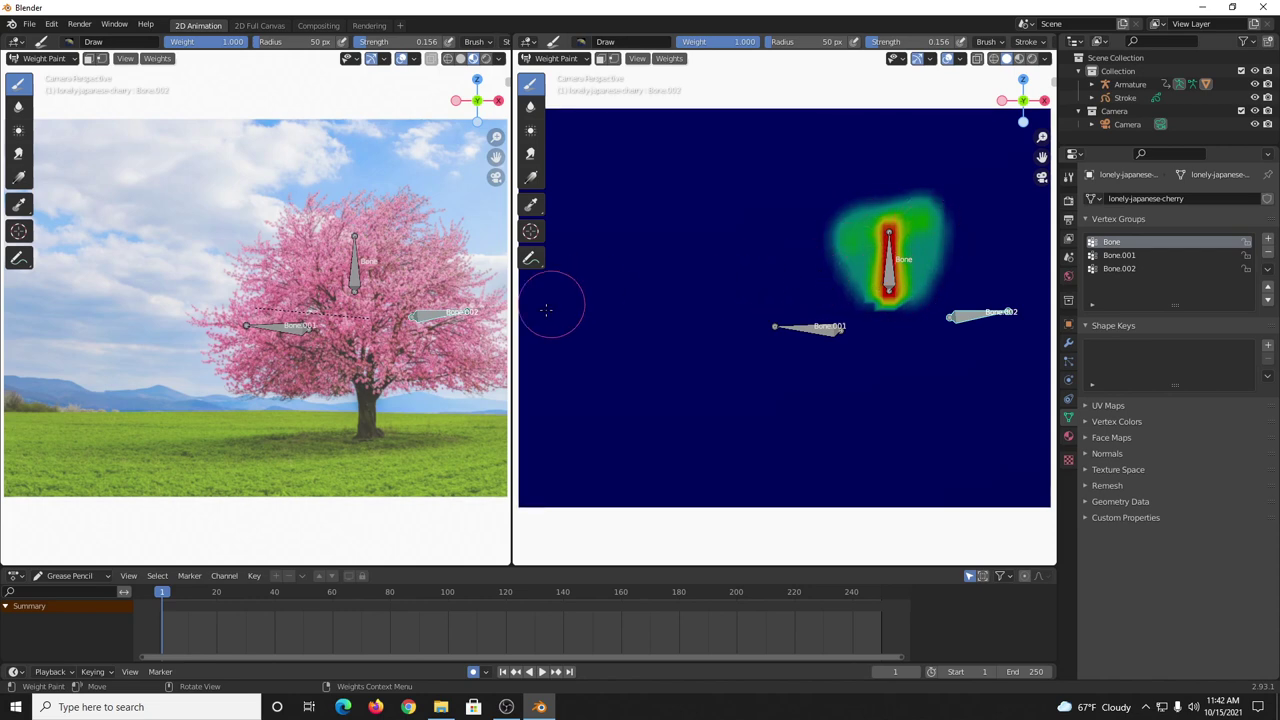
{"action": "left_click", "coordinate": [1119, 255]}
{"action": "left_click_drag", "start_coordinate": [813, 317], "coordinate": [683, 330]}
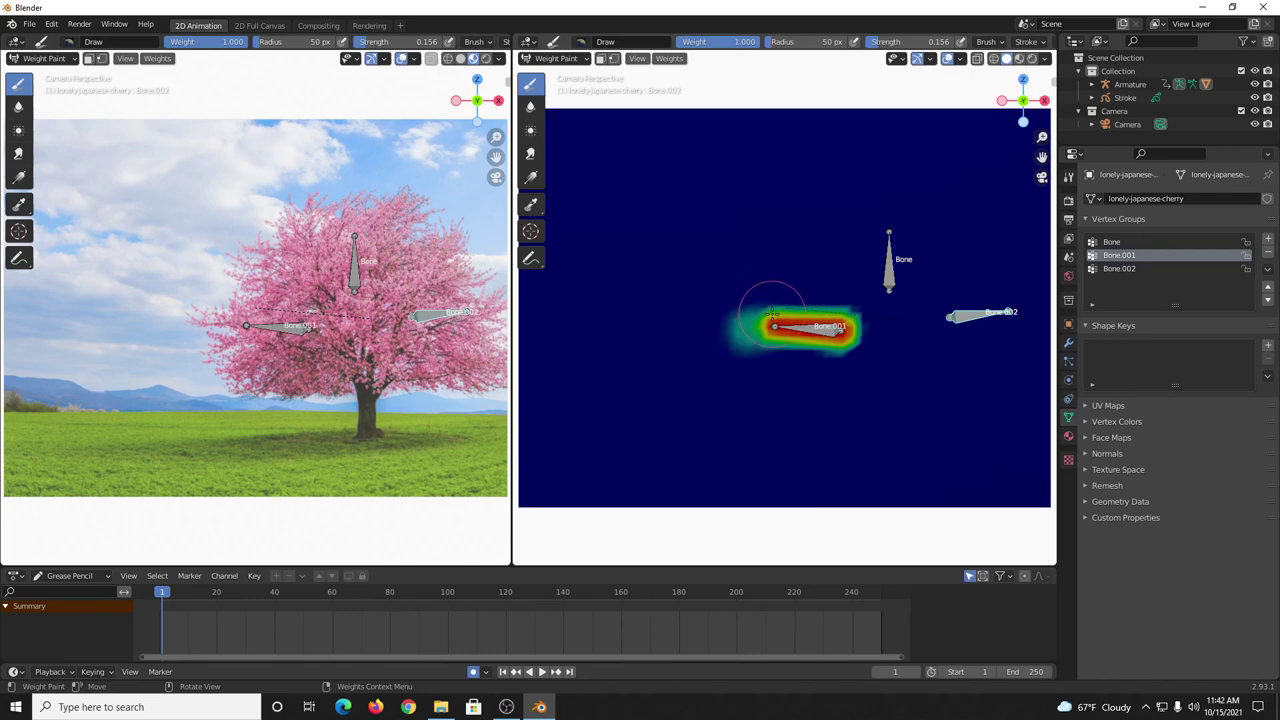
{"action": "mouse_move", "coordinate": [775, 310]}
{"action": "left_mouse_down"}
{"action": "mouse_move", "coordinate": [771, 356]}
{"action": "mouse_move", "coordinate": [764, 345]}
{"action": "mouse_move", "coordinate": [808, 370]}
{"action": "mouse_move", "coordinate": [835, 366]}
{"action": "mouse_move", "coordinate": [776, 347]}
{"action": "mouse_move", "coordinate": [829, 358]}
{"action": "mouse_move", "coordinate": [796, 352]}
{"action": "mouse_move", "coordinate": [822, 349]}
{"action": "mouse_move", "coordinate": [805, 355]}
{"action": "mouse_move", "coordinate": [814, 310]}
{"action": "mouse_move", "coordinate": [794, 303]}
{"action": "mouse_move", "coordinate": [860, 308]}
{"action": "mouse_move", "coordinate": [814, 288]}
{"action": "left_mouse_up"}
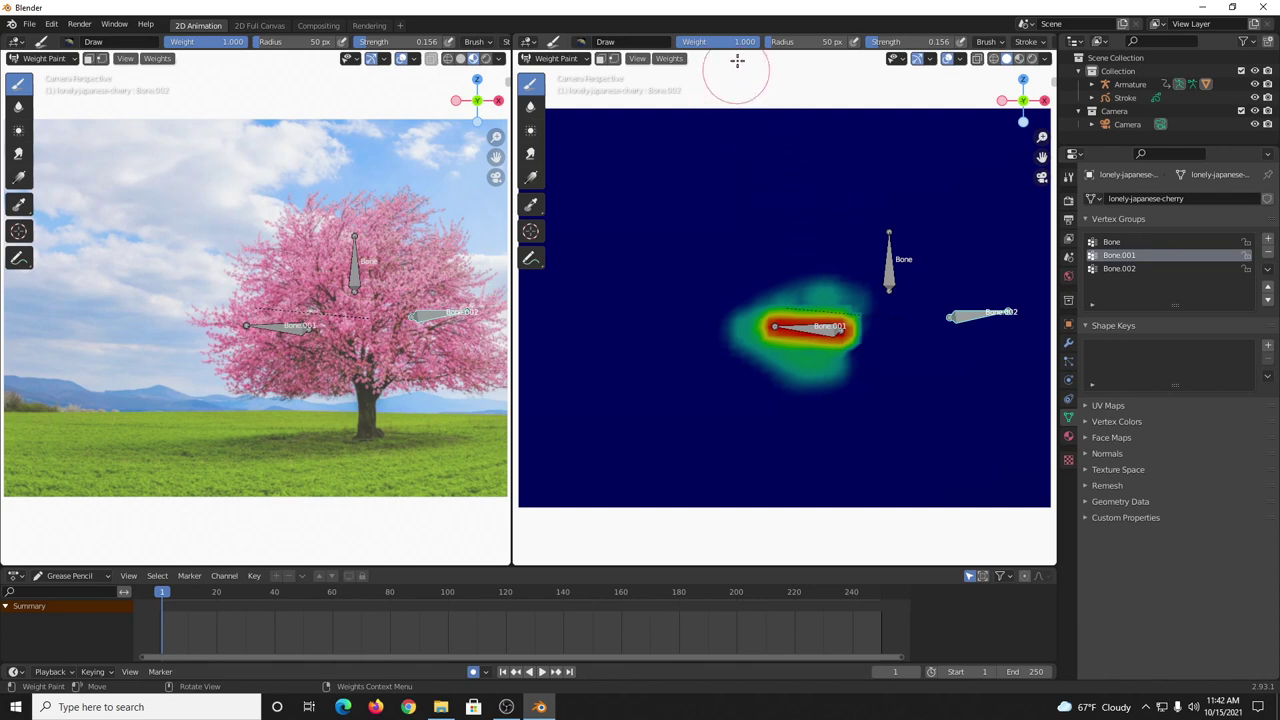
With Weight 0 and strength about 0.3, trim Bone.001's tip and Bone's base, then merge the views.
{"action": "left_click_drag", "start_coordinate": [751, 42], "coordinate": [690, 42]}
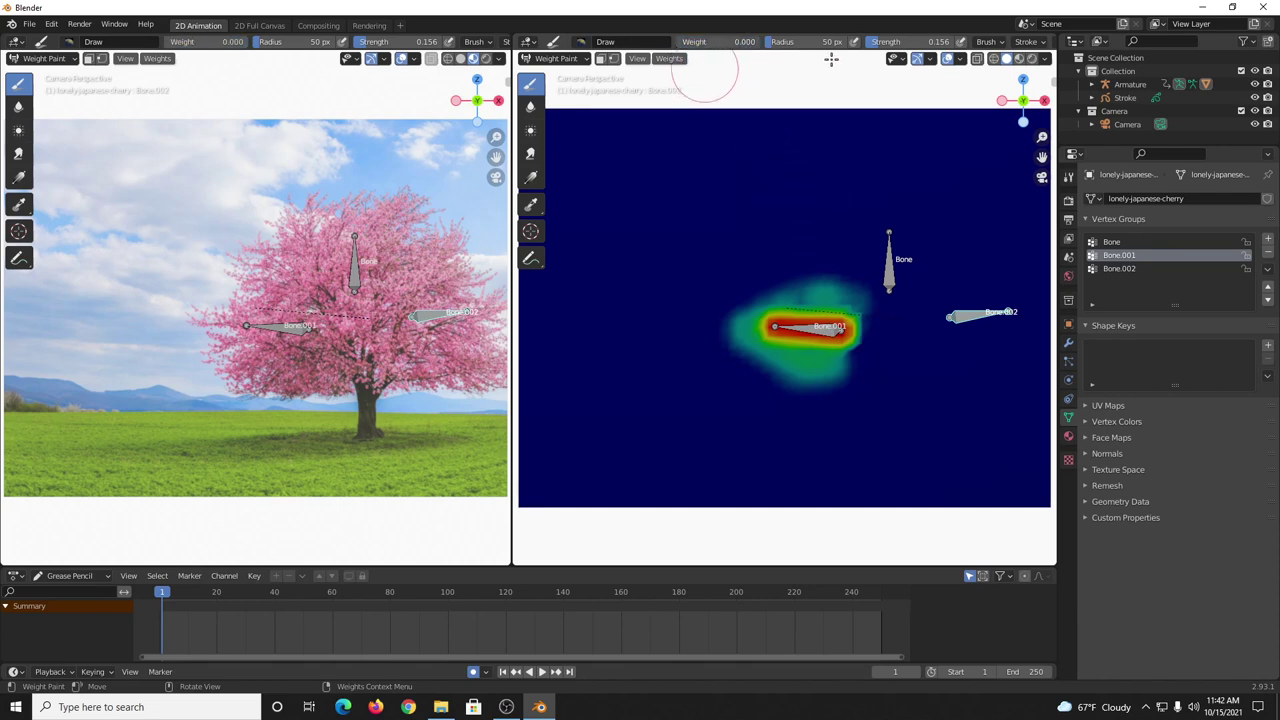
{"action": "left_click_drag", "start_coordinate": [884, 41], "coordinate": [900, 41]}
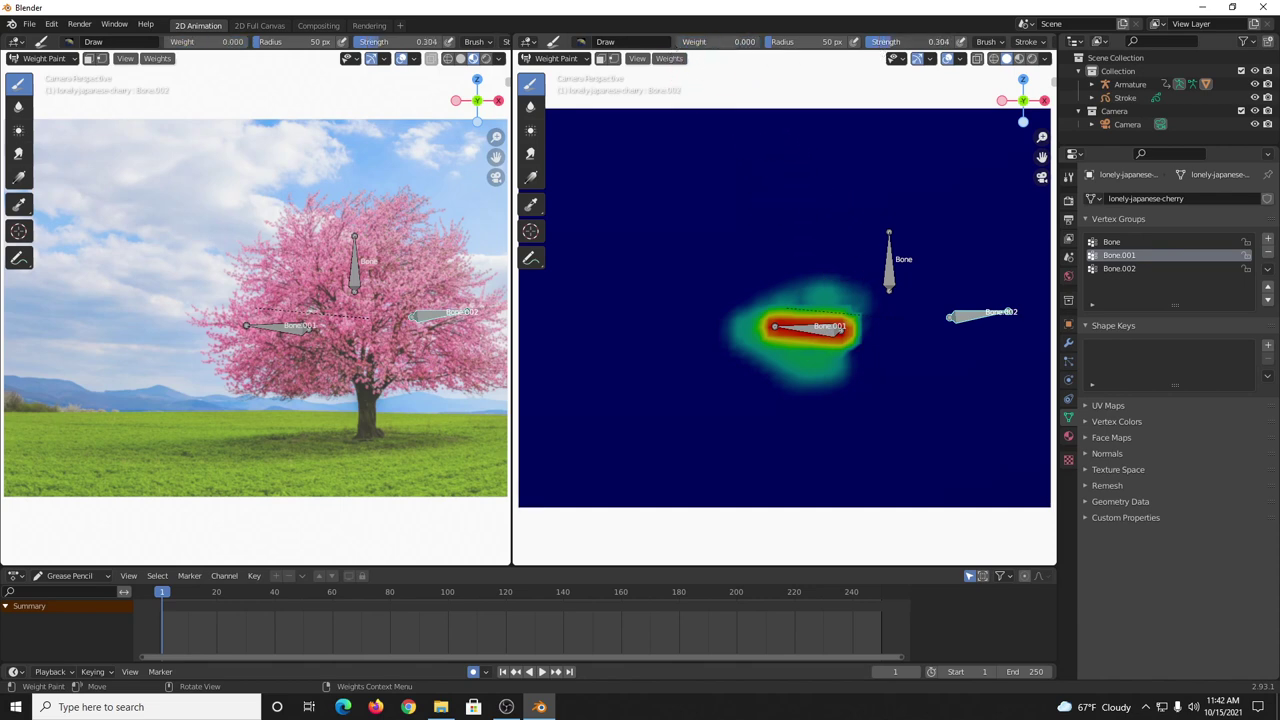
{"action": "mouse_move", "coordinate": [864, 325]}
{"action": "left_mouse_down"}
{"action": "mouse_move", "coordinate": [857, 337]}
{"action": "mouse_move", "coordinate": [823, 331]}
{"action": "left_mouse_up"}
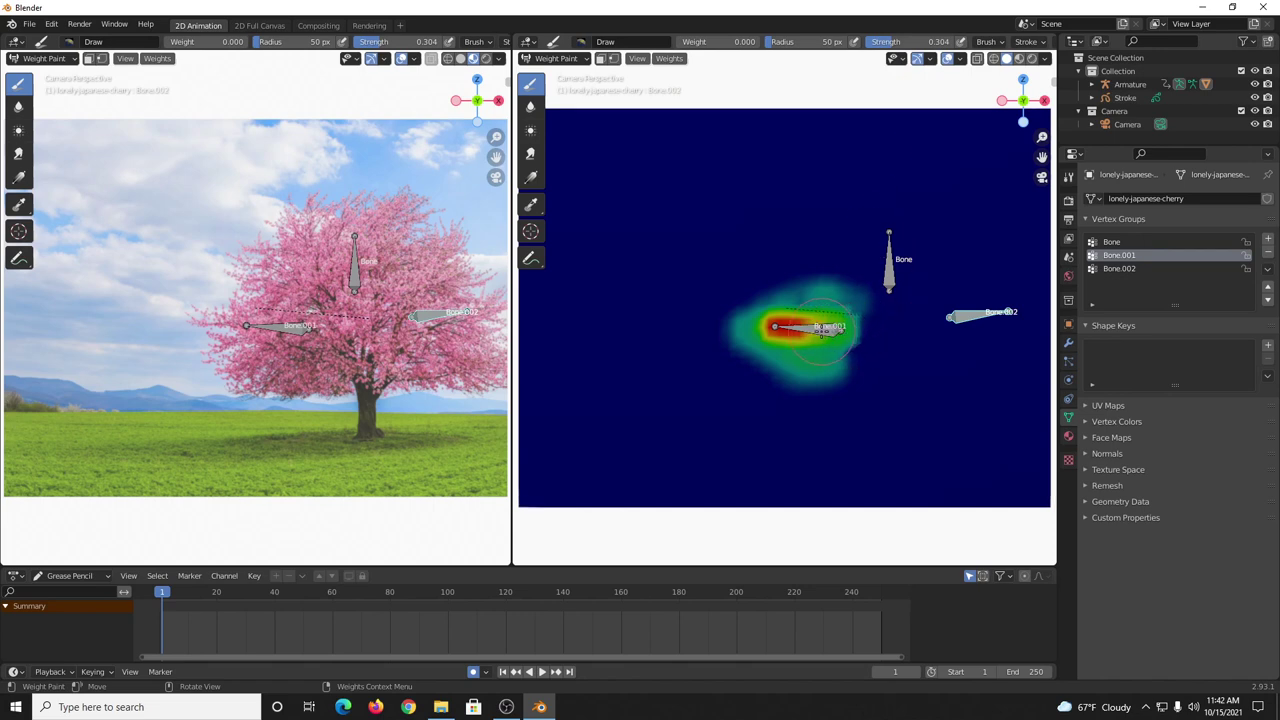
{"action": "left_click", "coordinate": [1110, 242]}
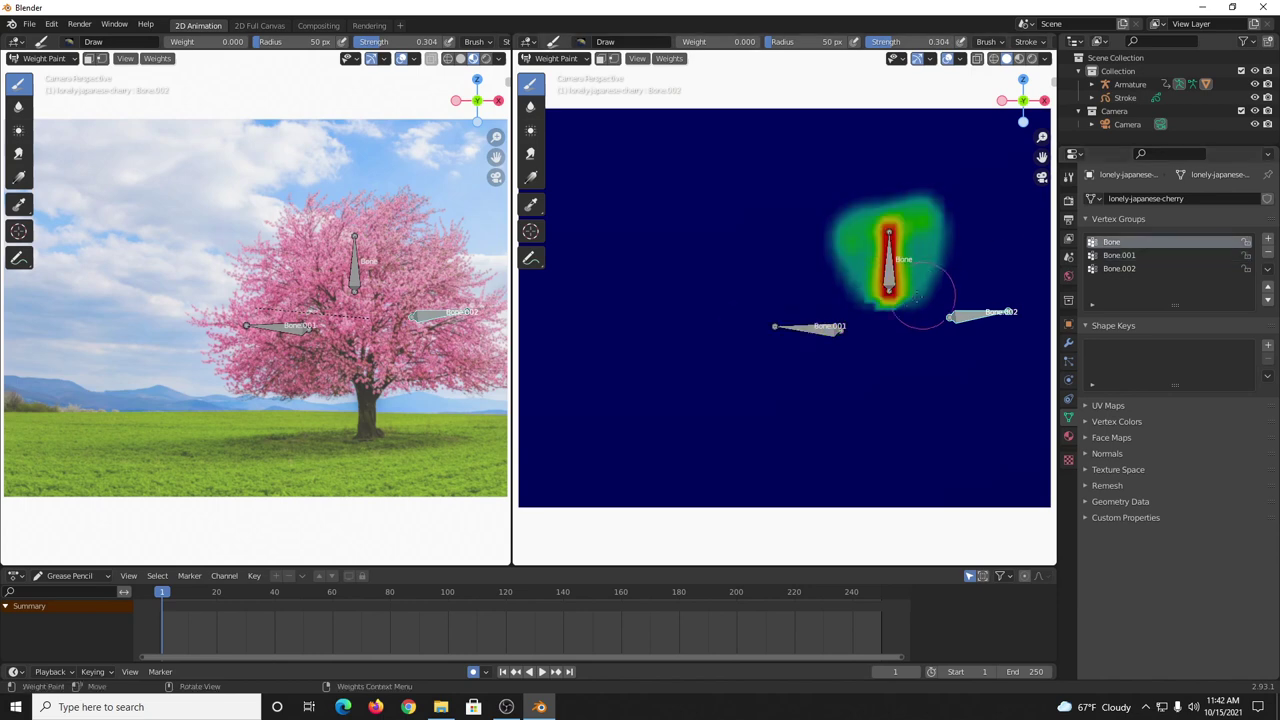
{"action": "mouse_move", "coordinate": [917, 296]}
{"action": "left_mouse_down"}
{"action": "mouse_move", "coordinate": [884, 305]}
{"action": "mouse_move", "coordinate": [948, 318]}
{"action": "mouse_move", "coordinate": [938, 314]}
{"action": "mouse_move", "coordinate": [953, 283]}
{"action": "left_mouse_up"}
{"action": "left_click", "coordinate": [1118, 268]}
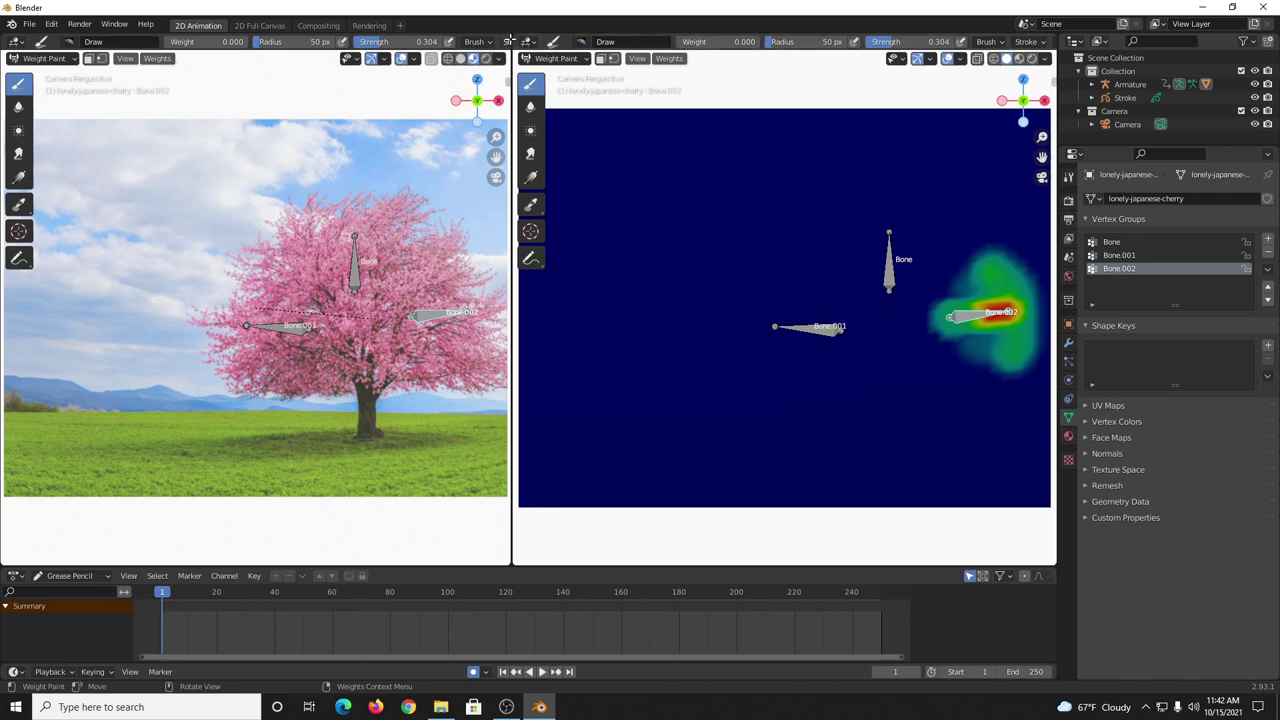
{"action": "left_click_drag", "start_coordinate": [509, 40], "coordinate": [745, 45]}
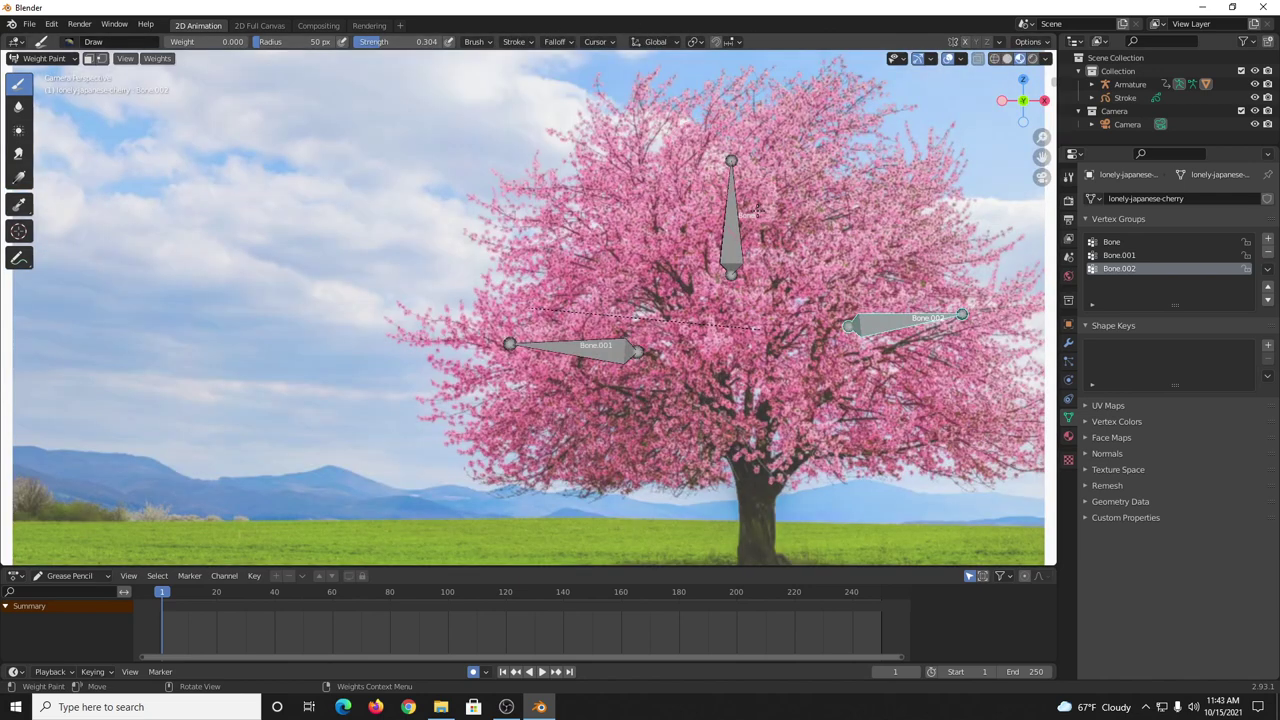
Return to Object Mode, select the Armature in the Outliner and switch it into Pose Mode.
{"action": "middle_click_drag", "start_coordinate": [805, 228], "coordinate": [600, 226], "text": "shift"}
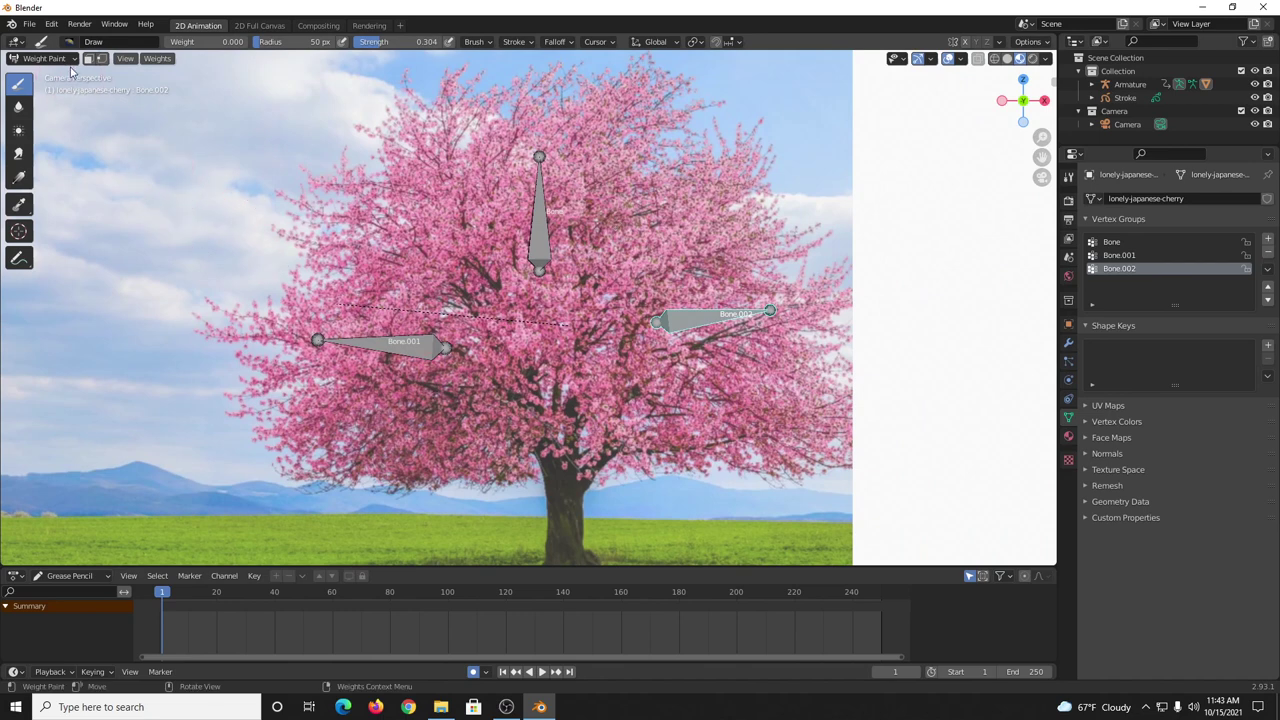
{"action": "left_click", "coordinate": [66, 59]}
{"action": "left_click", "coordinate": [62, 76]}
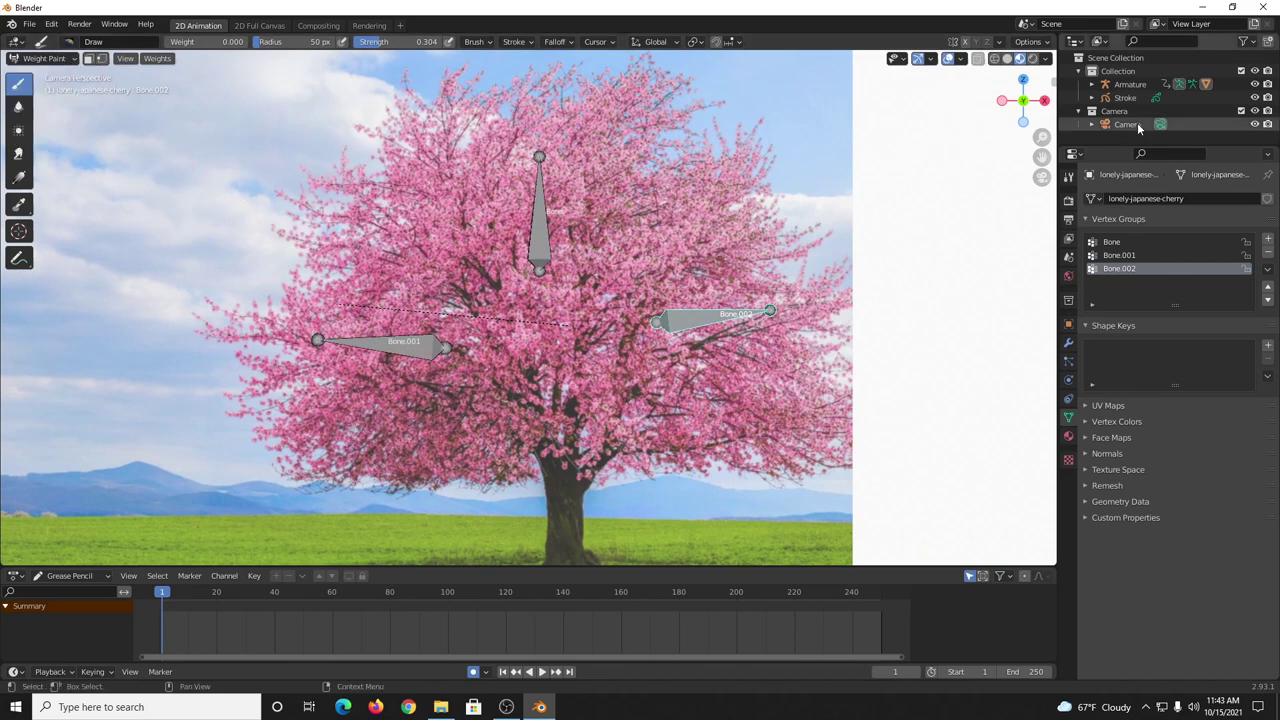
{"action": "left_click", "coordinate": [1130, 84]}
{"action": "key", "text": "ctrl+Tab"}
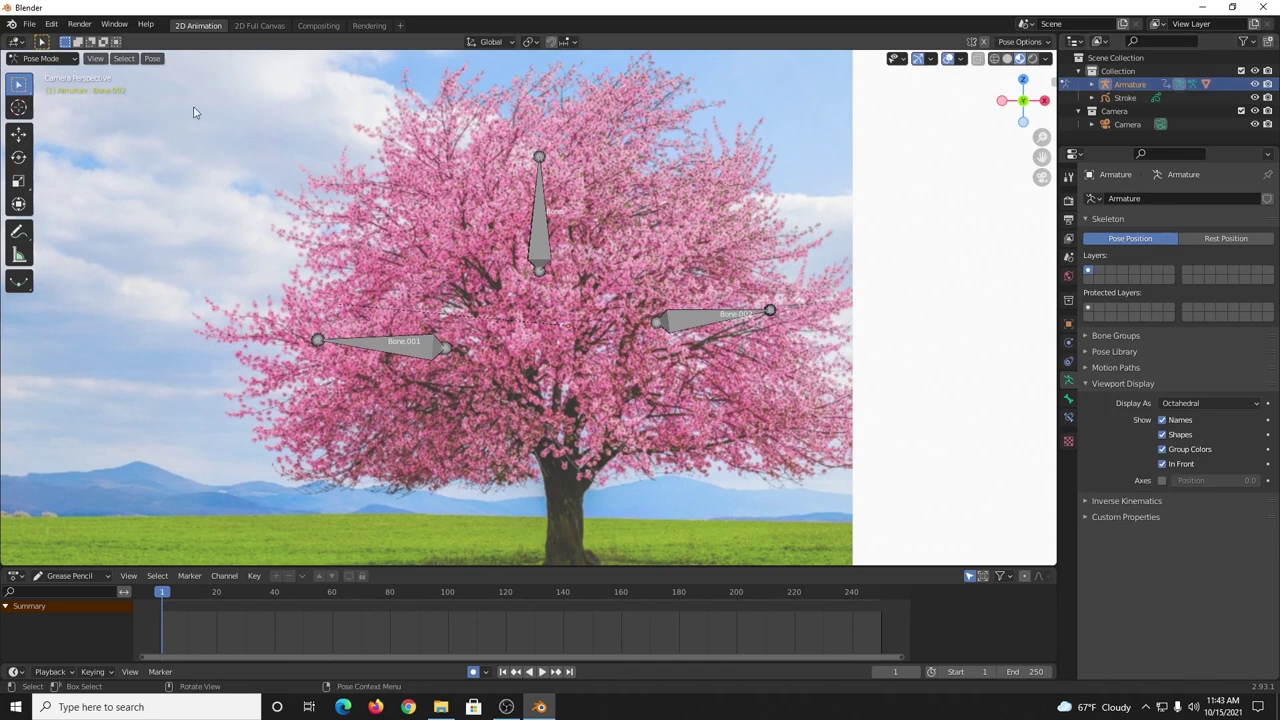
Turn the bottom editor into a wider Dope Sheet, select the frame-1 keyframes and play.
{"action": "left_click", "coordinate": [66, 577]}
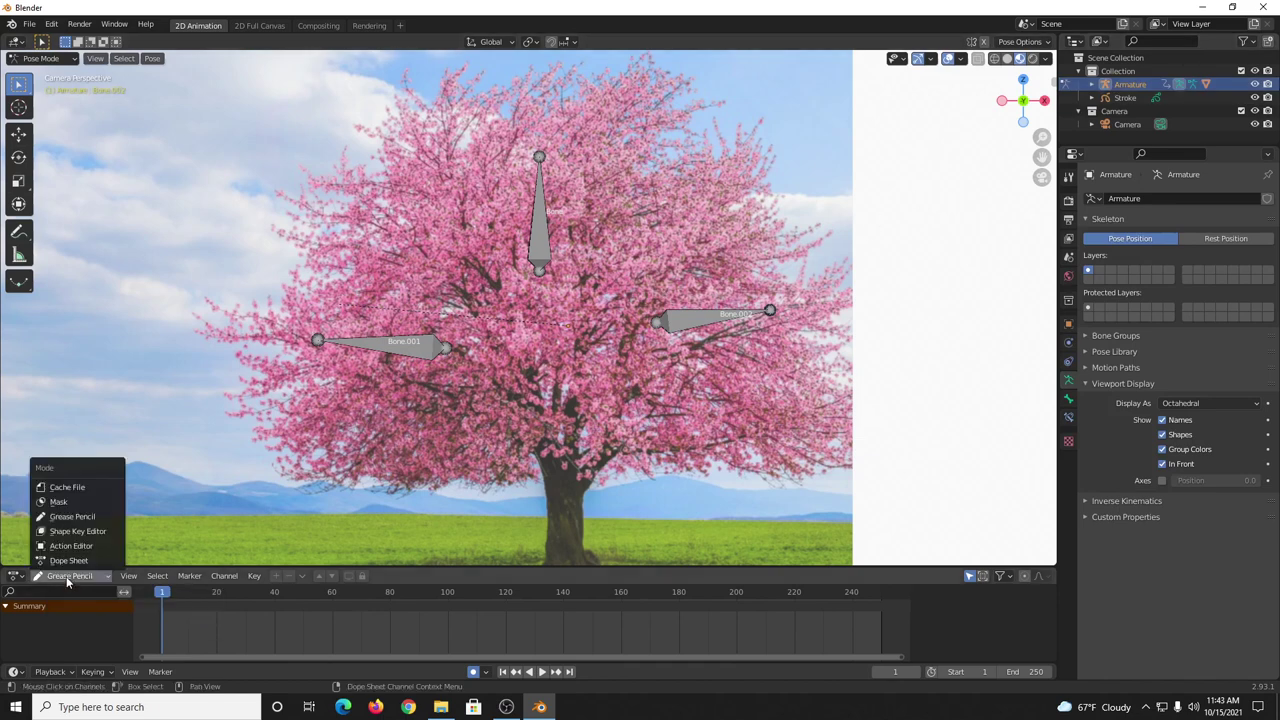
{"action": "left_click", "coordinate": [68, 560]}
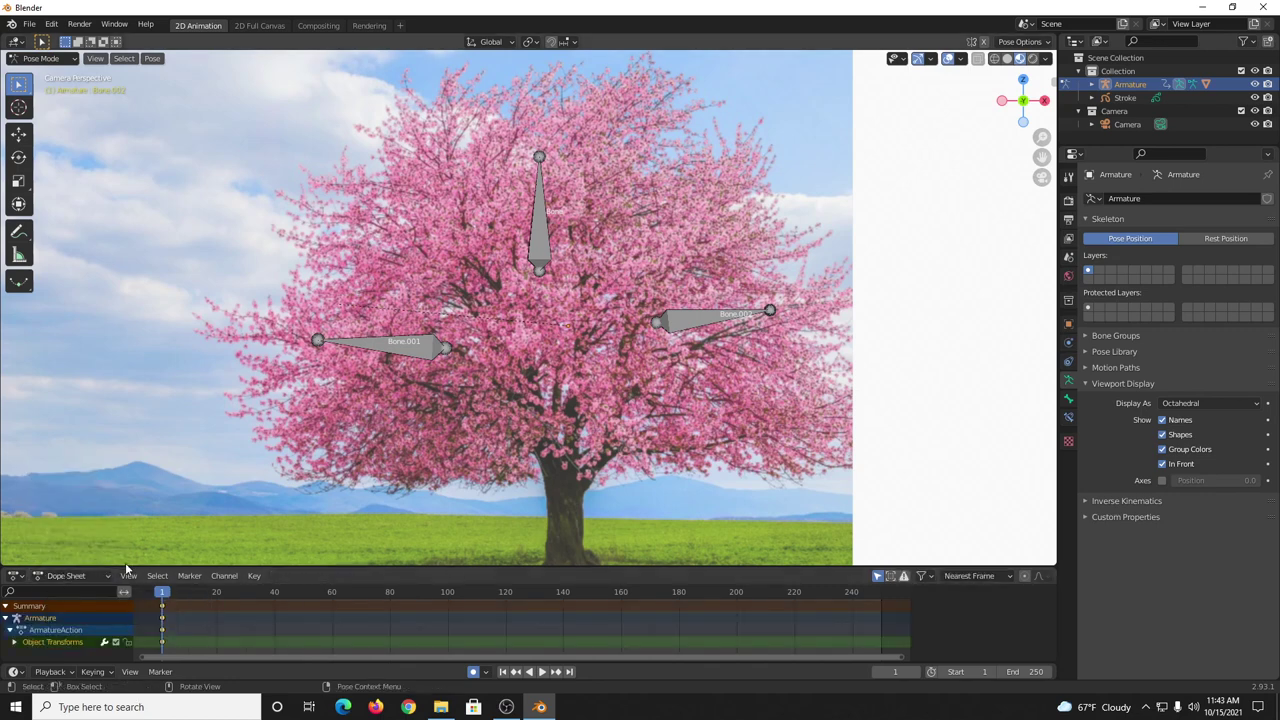
{"action": "left_click_drag", "start_coordinate": [119, 567], "coordinate": [275, 552]}
{"action": "left_click", "coordinate": [163, 560]}
{"action": "key", "text": "space"}
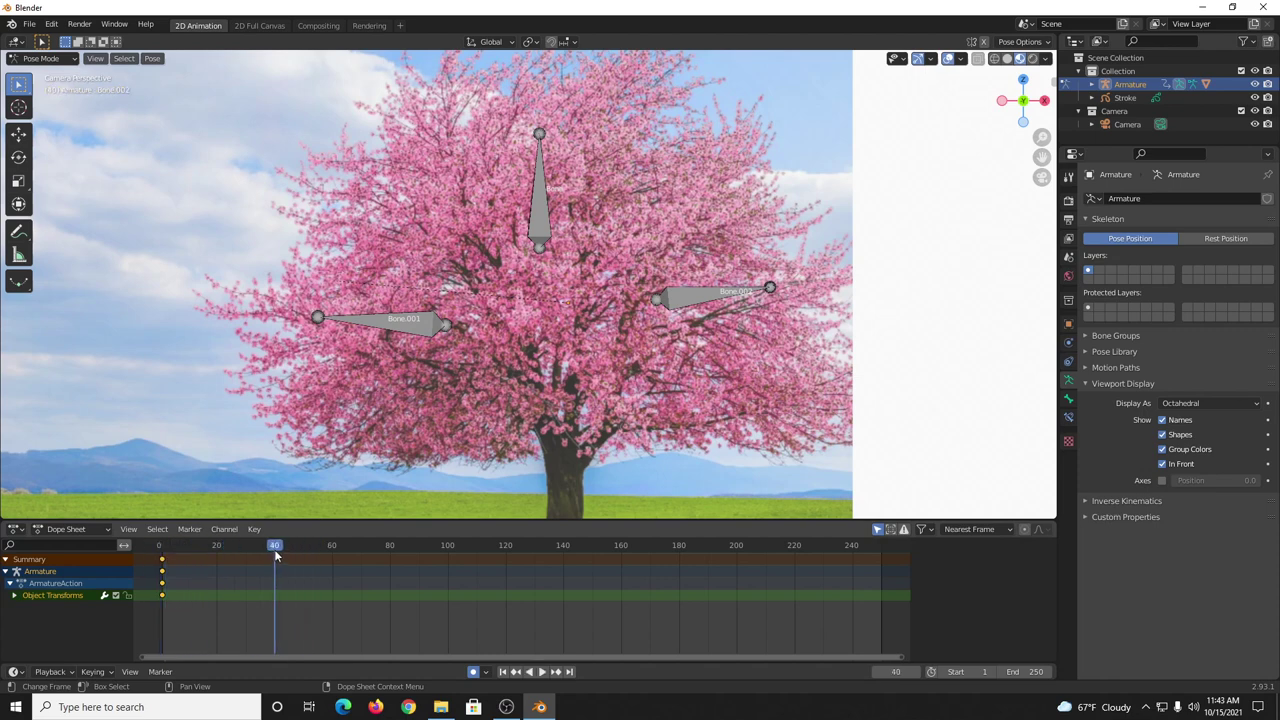
At frame 40, slightly rotate Bone.001, the top bone Bone, and Bone.002 (1.86°).
{"action": "left_click", "coordinate": [406, 325]}
{"action": "key", "text": "r"}
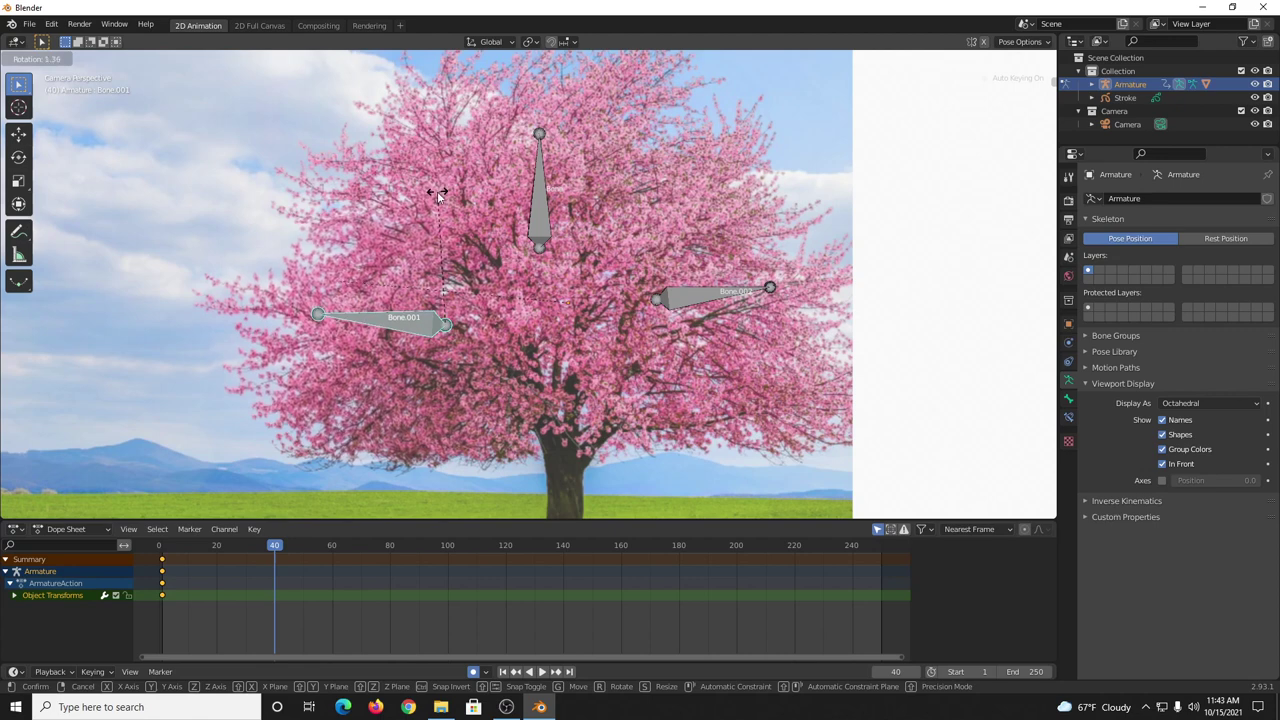
{"action": "left_click", "coordinate": [438, 192]}
{"action": "left_click", "coordinate": [537, 197]}
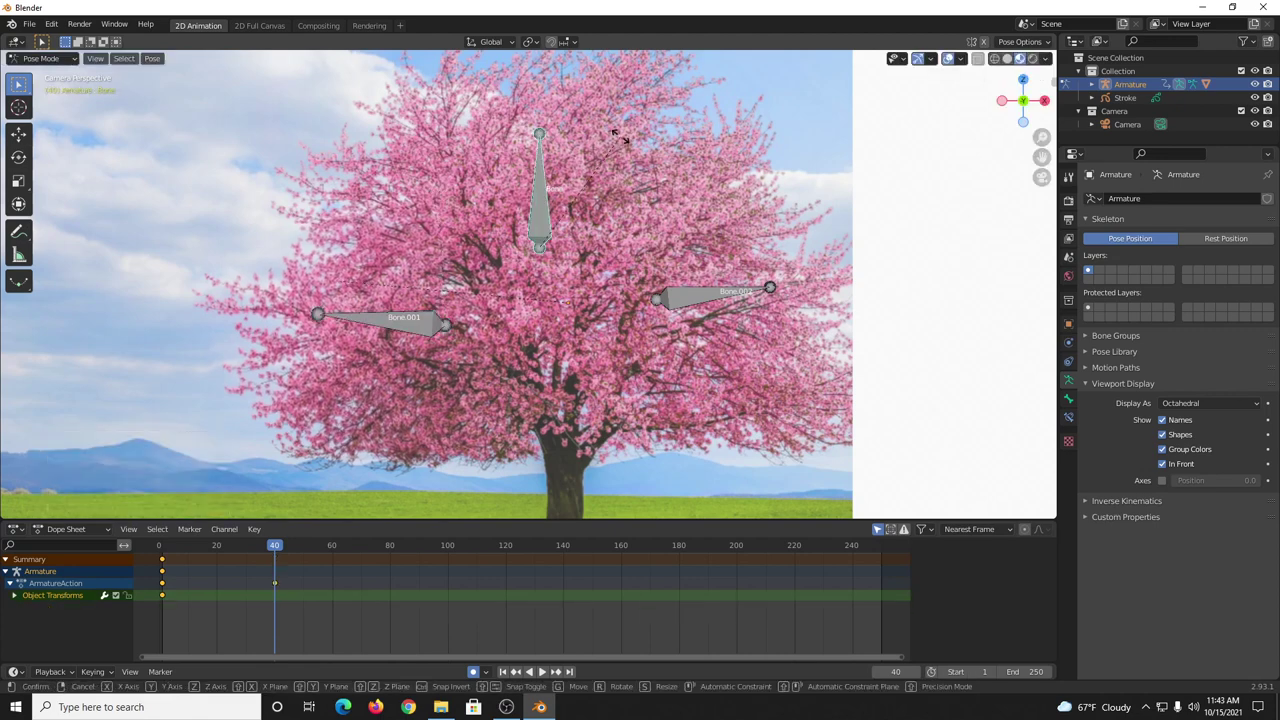
{"action": "key", "text": "r"}
{"action": "left_click", "coordinate": [625, 141]}
{"action": "left_click", "coordinate": [699, 302]}
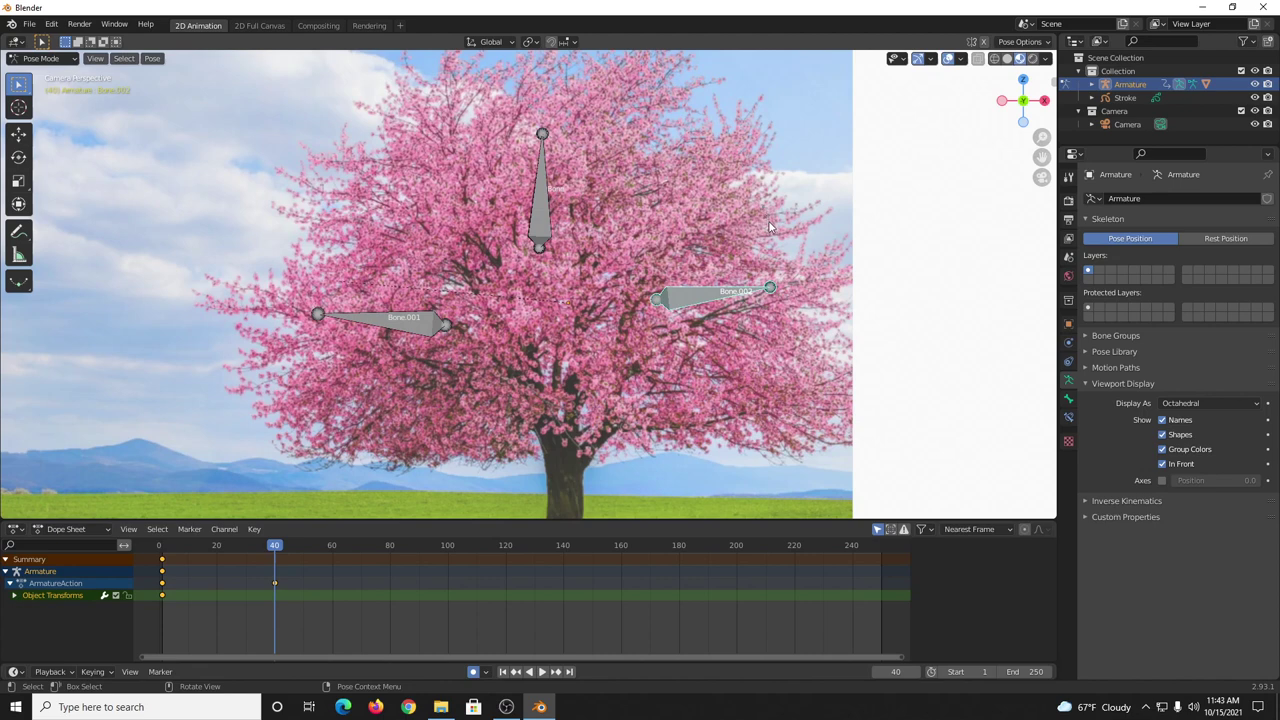
{"action": "key", "text": "r"}
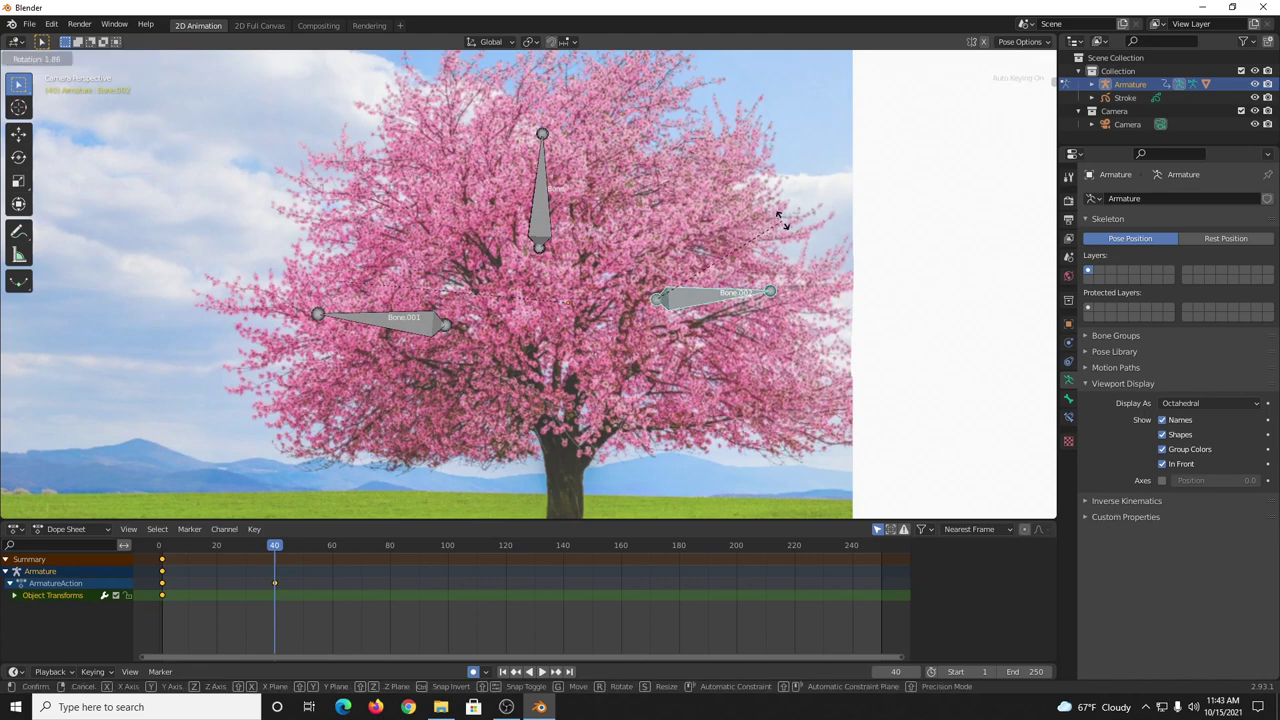
{"action": "left_click", "coordinate": [781, 221]}
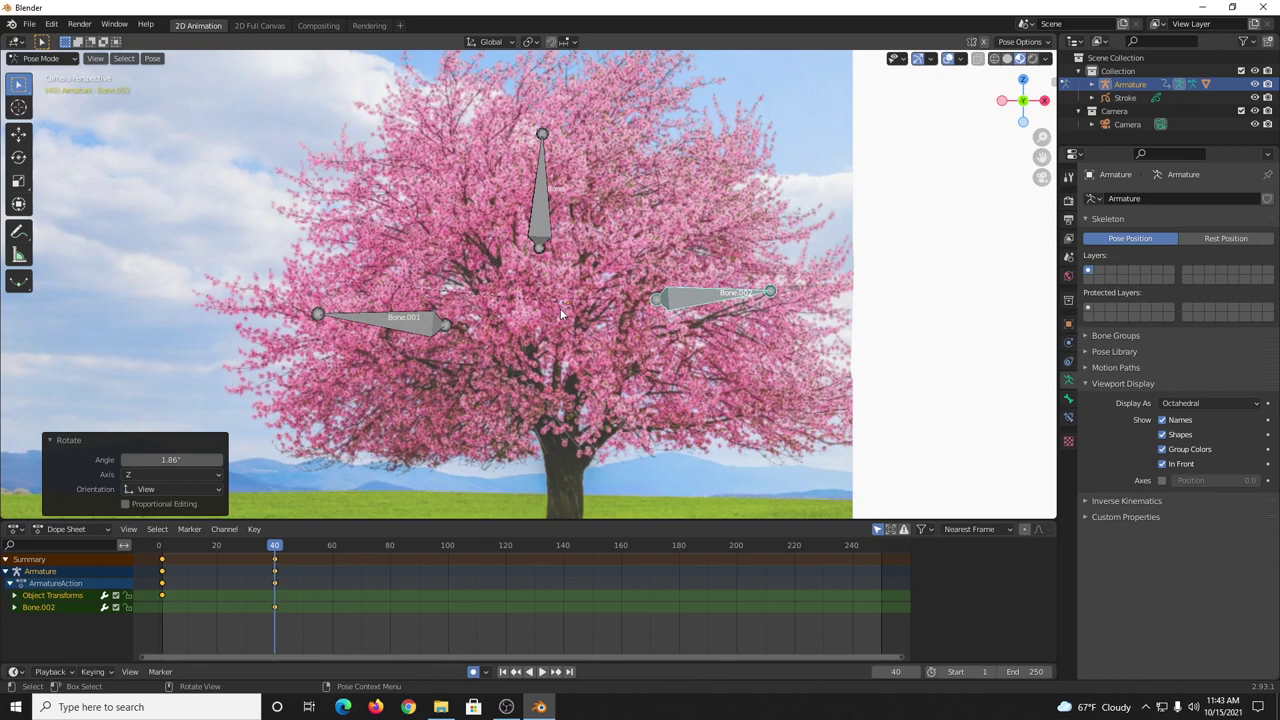
Key Location, Rotation & Scale for Bone.002, Bone and Bone.001 at frame 40, then go to frame 80.
{"action": "key", "text": "i"}
{"action": "left_click", "coordinate": [547, 226]}
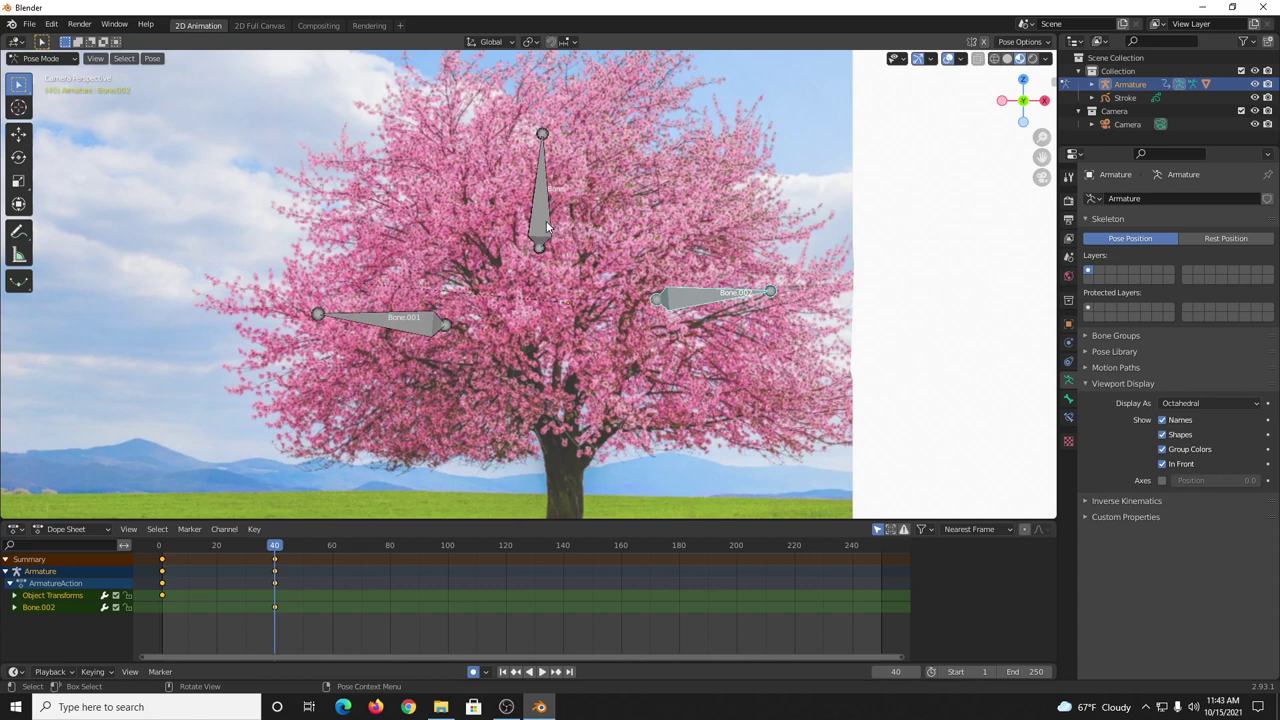
{"action": "left_click", "coordinate": [547, 226]}
{"action": "key", "text": "i"}
{"action": "left_click", "coordinate": [546, 221]}
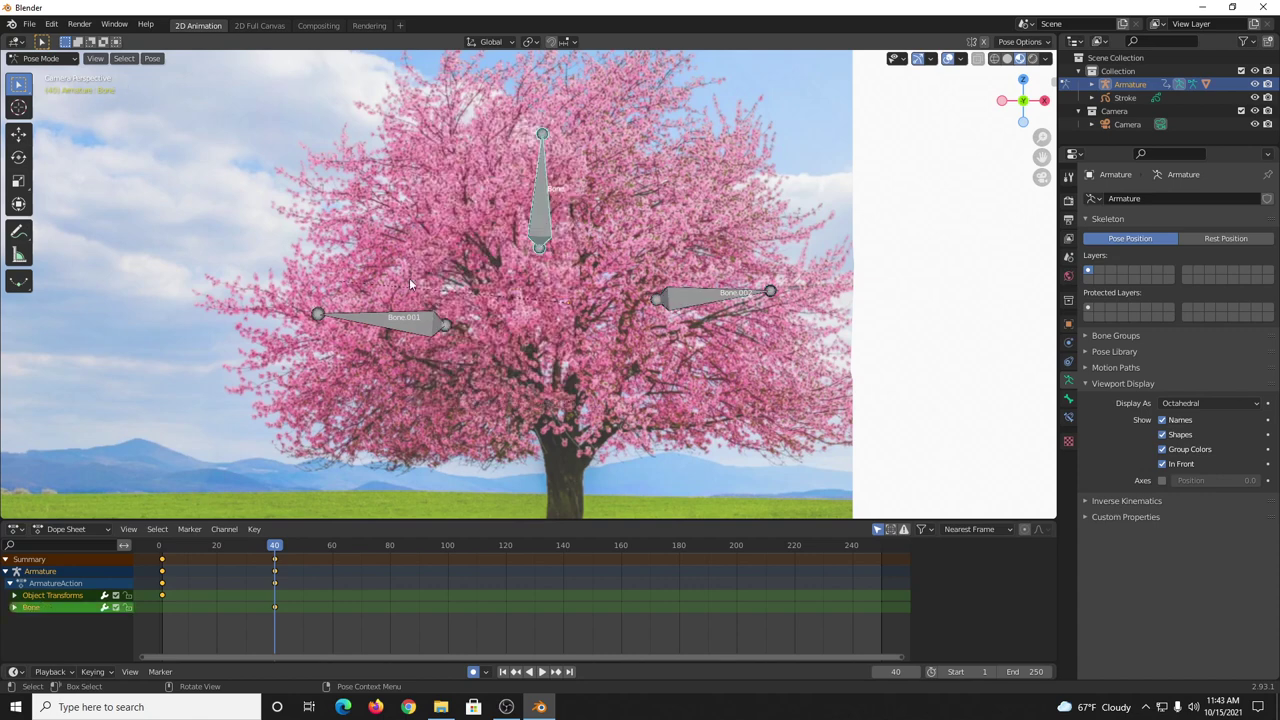
{"action": "left_click", "coordinate": [390, 320]}
{"action": "key", "text": "i"}
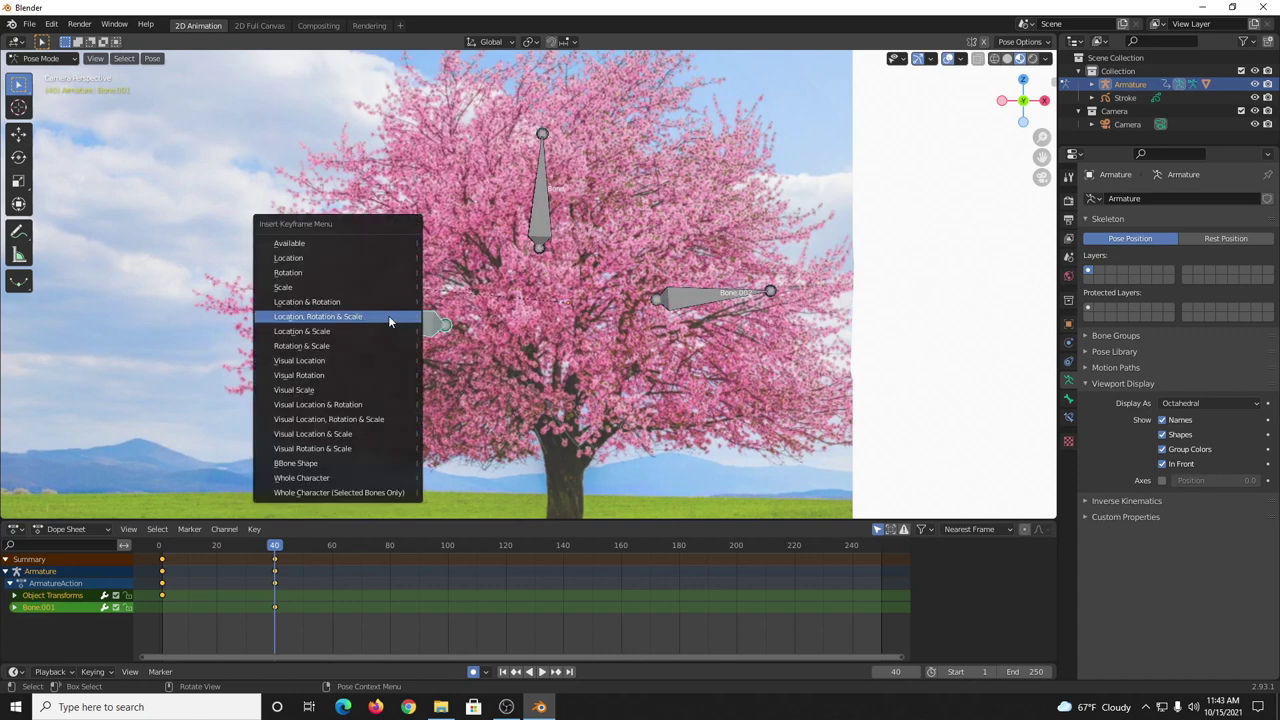
{"action": "left_click", "coordinate": [388, 316]}
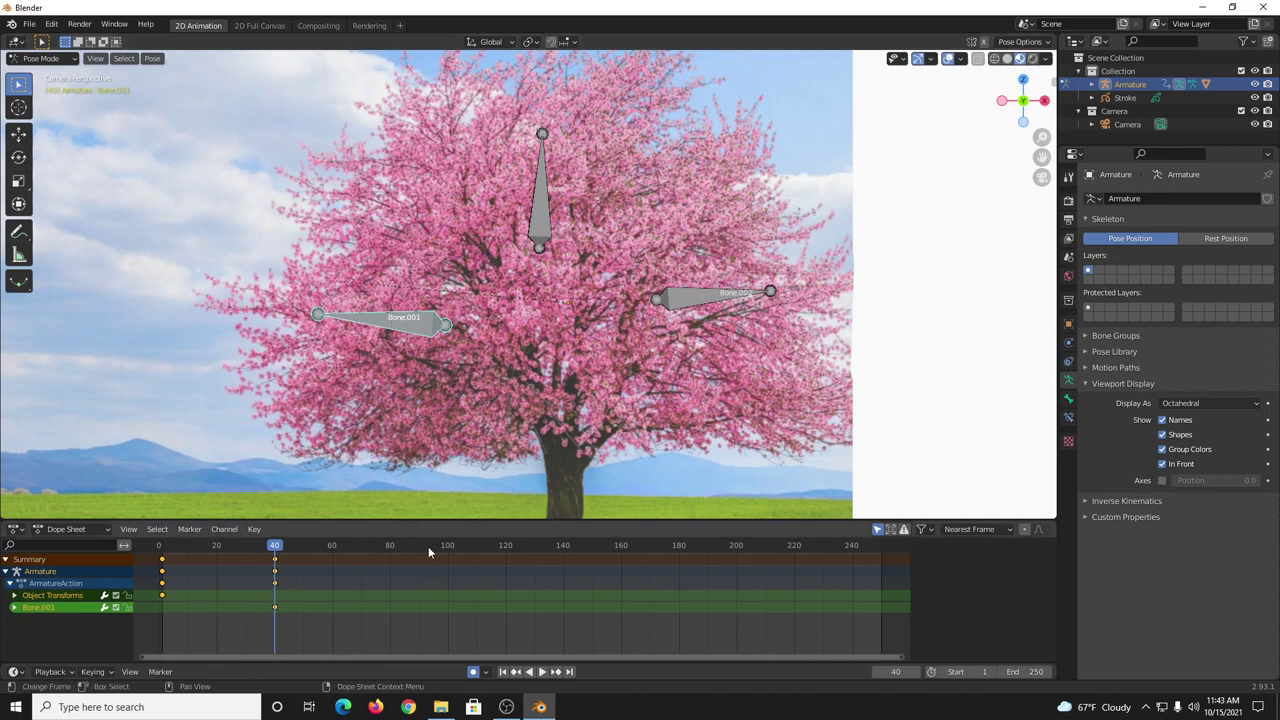
{"action": "left_click", "coordinate": [390, 545]}
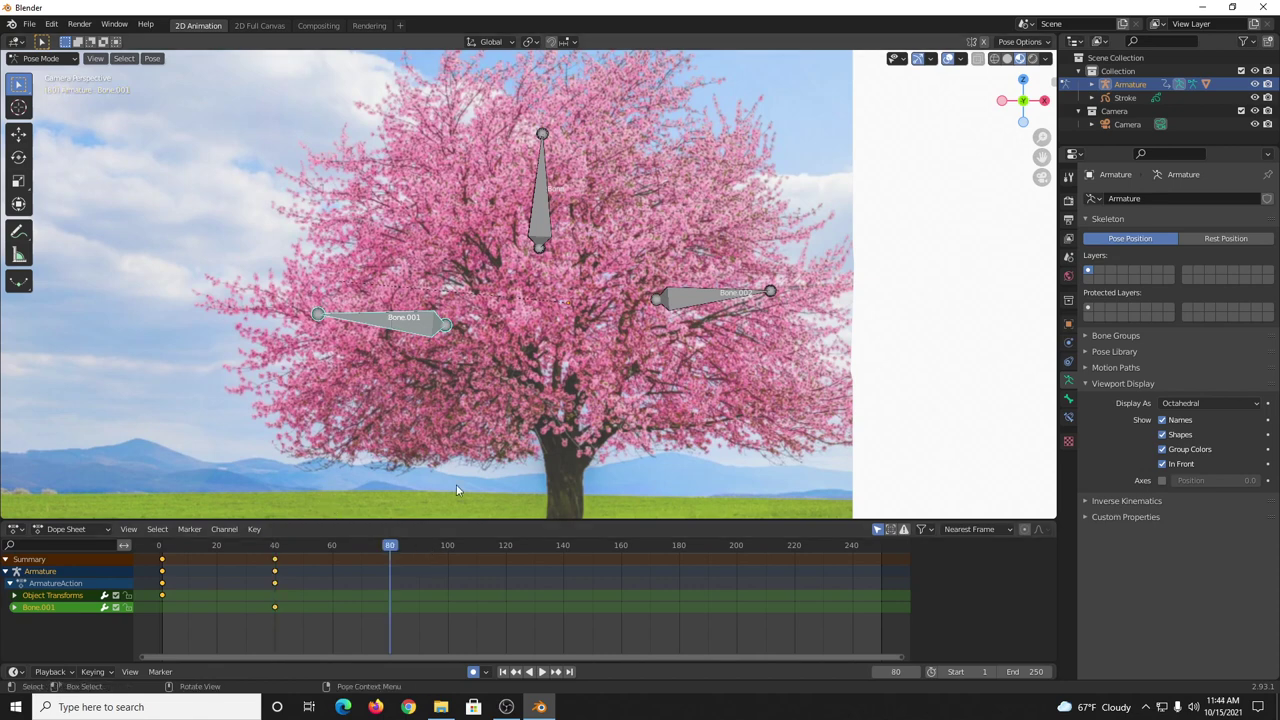
At frame 80, slightly rotate Bone.002 and the top bone (1.06°), cancelling Bone.001's rotation.
{"action": "left_click", "coordinate": [692, 296]}
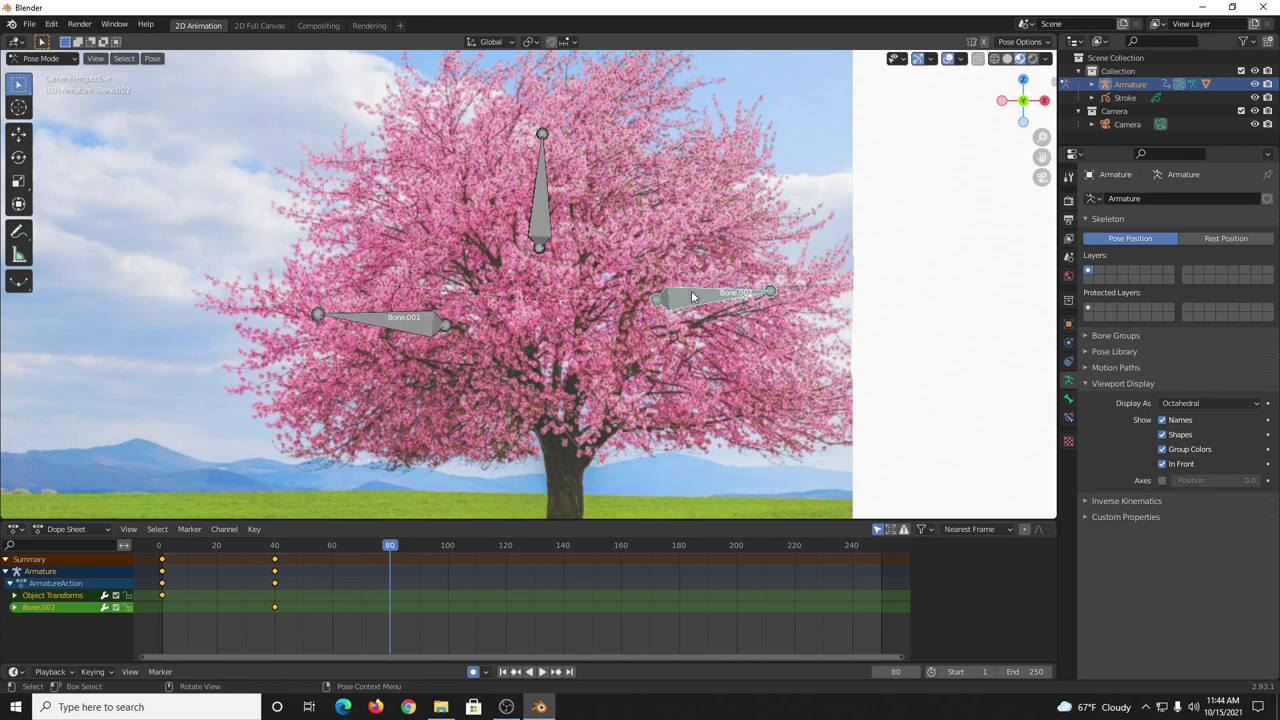
{"action": "key", "text": "r"}
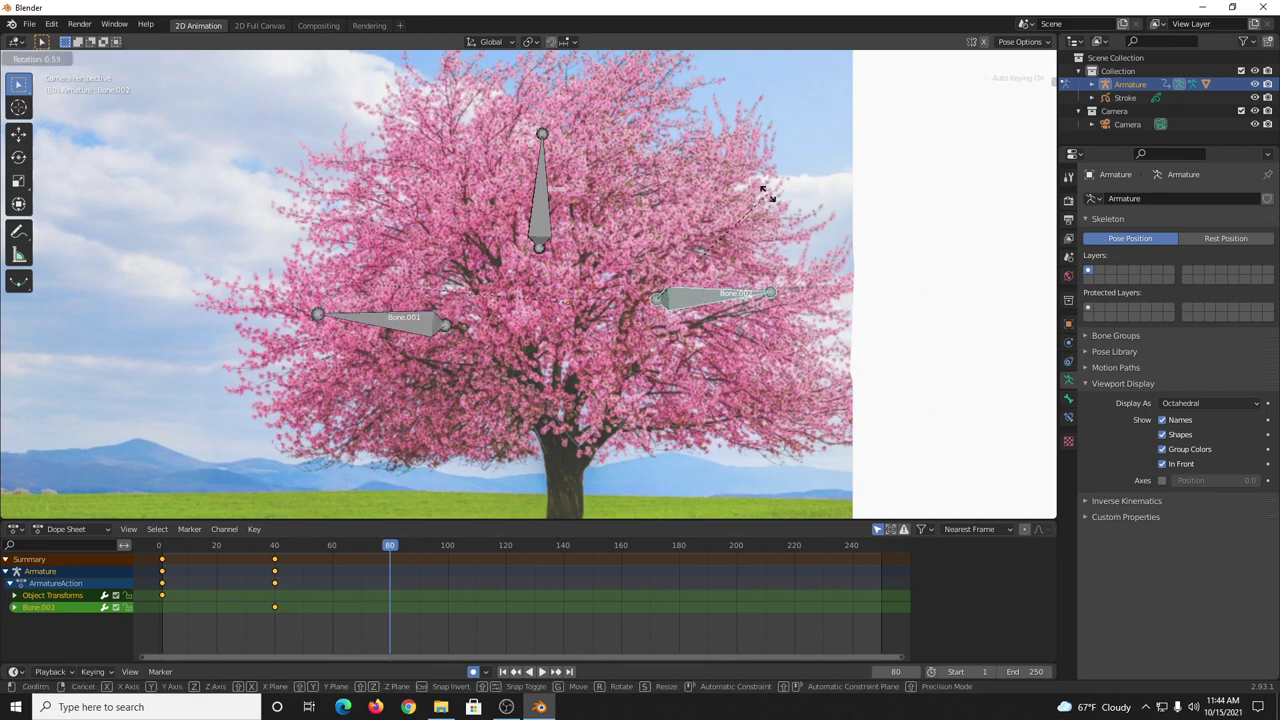
{"action": "left_click", "coordinate": [768, 197]}
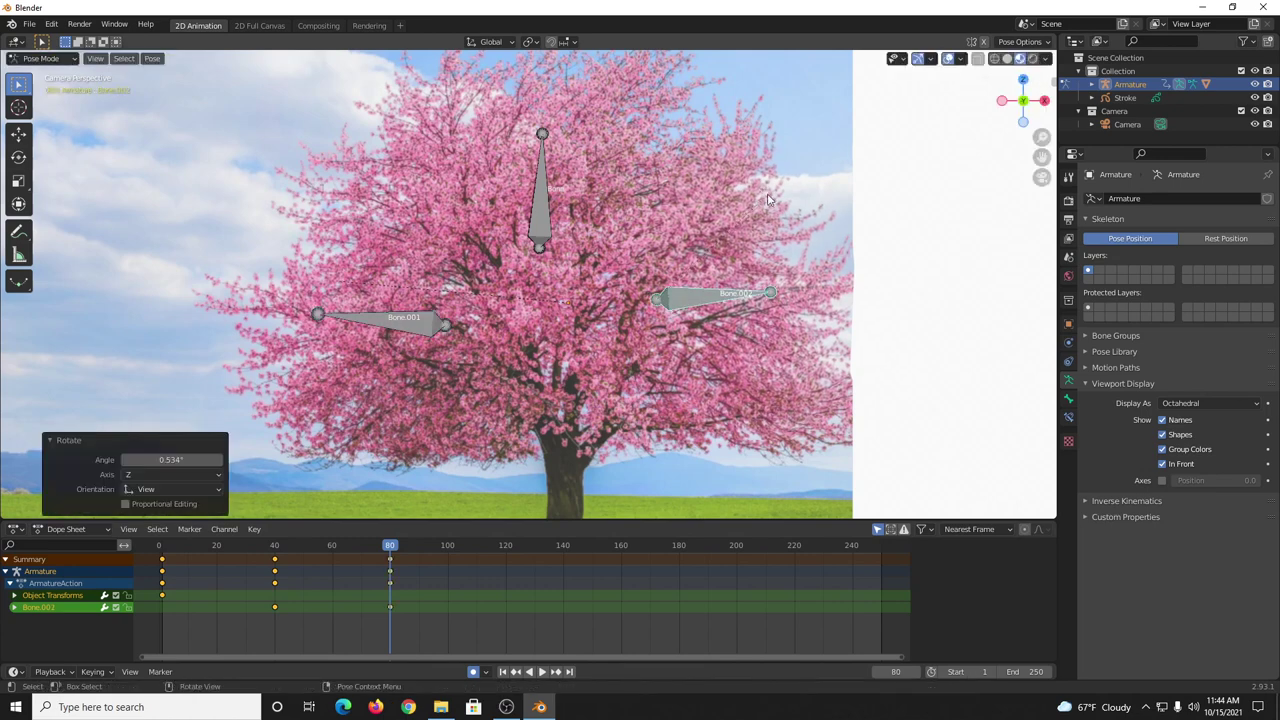
{"action": "left_click", "coordinate": [543, 205]}
{"action": "key", "text": "r"}
{"action": "left_click", "coordinate": [519, 183]}
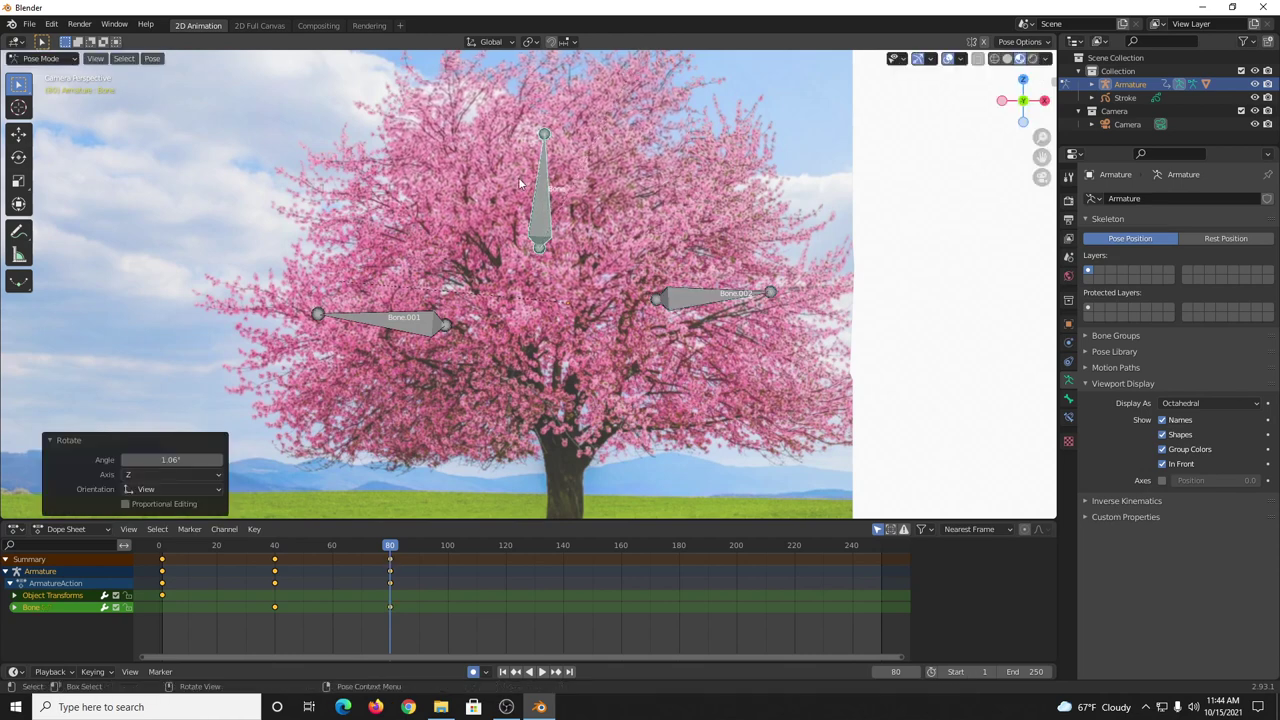
{"action": "left_click", "coordinate": [376, 313]}
{"action": "key", "text": "r"}
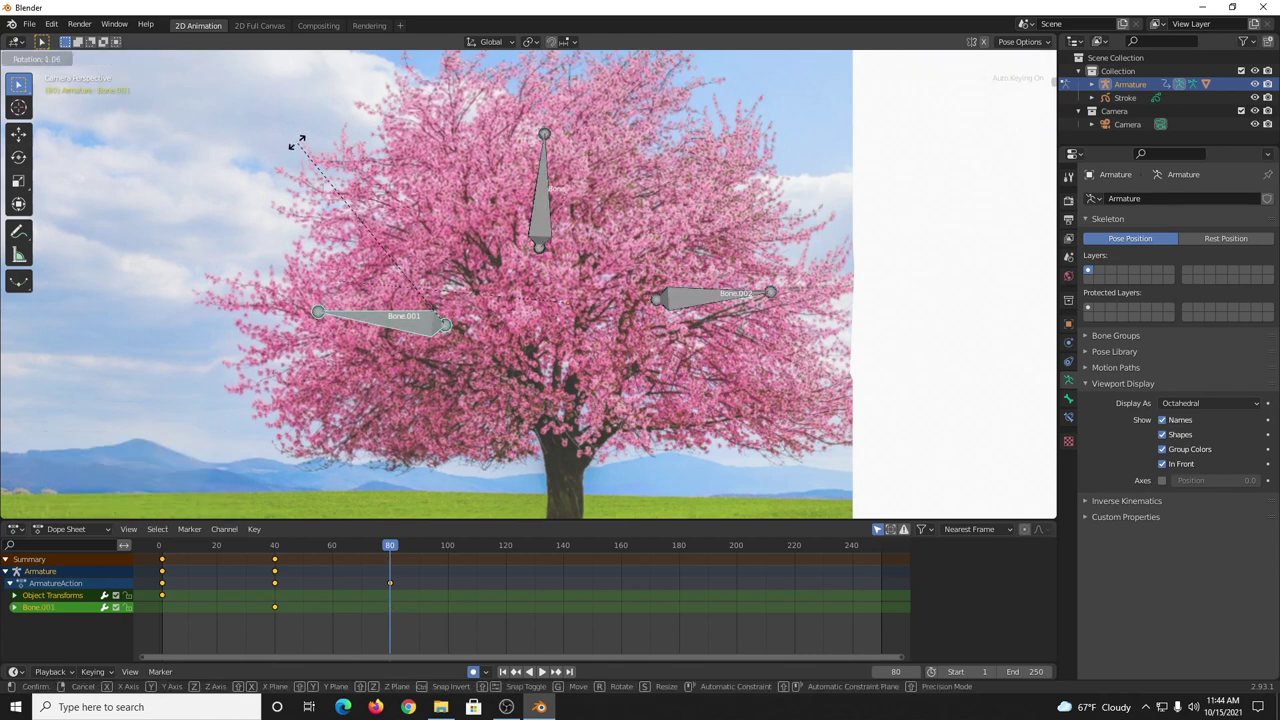
{"action": "key", "text": "Escape"}
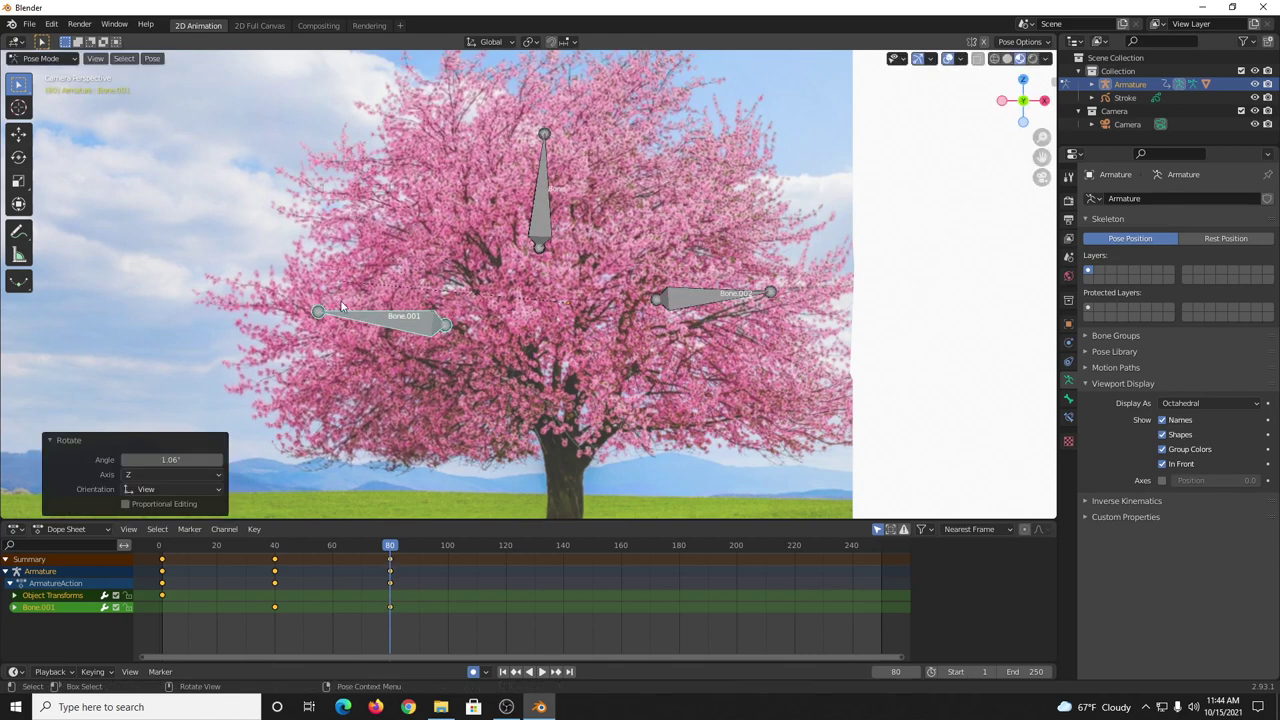
Key Location, Rotation & Scale for Bone.001 and Bone.002 at frame 80.
{"action": "key", "text": "i"}
{"action": "left_click", "coordinate": [499, 261]}
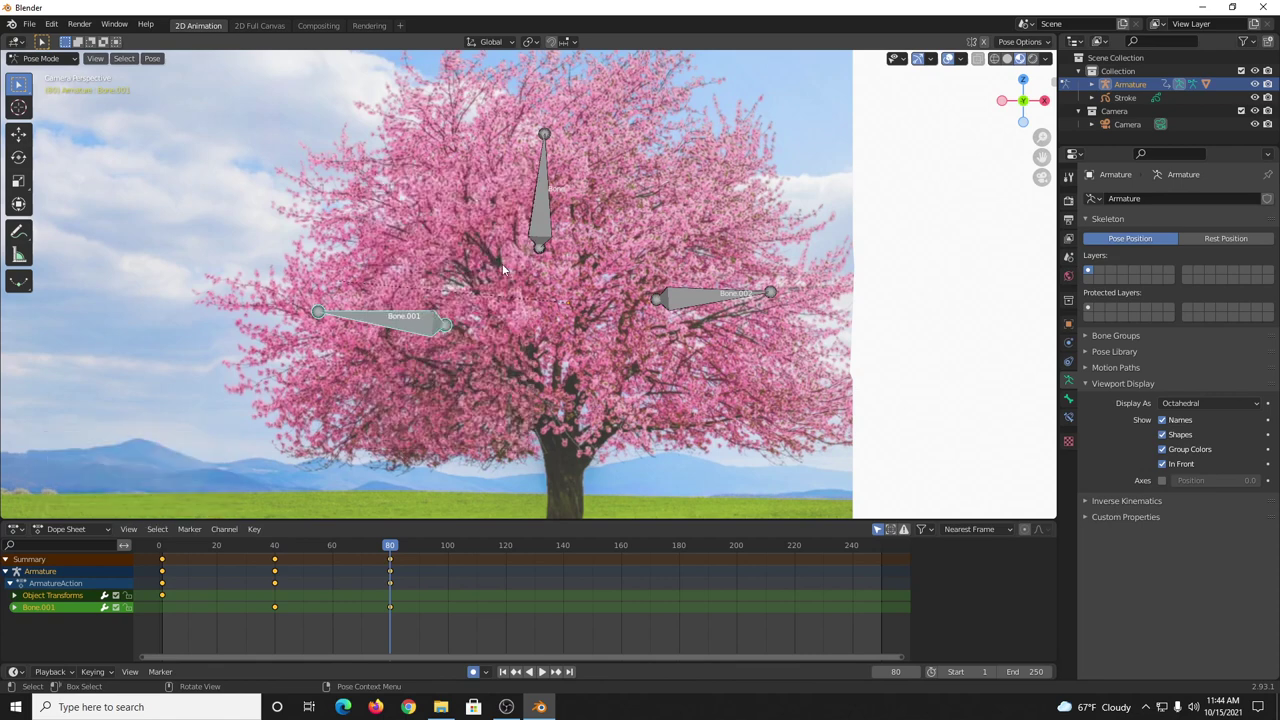
{"action": "left_click", "coordinate": [540, 219]}
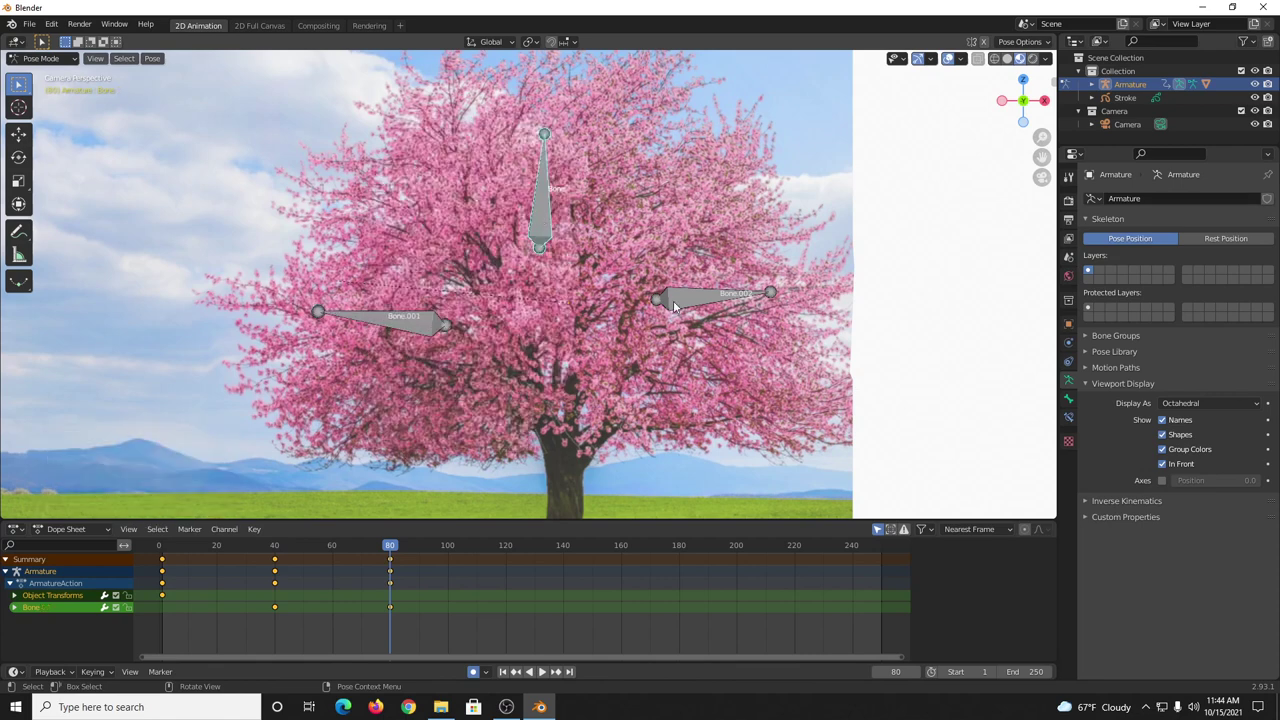
{"action": "left_click", "coordinate": [673, 300]}
{"action": "key", "text": "i"}
{"action": "left_click", "coordinate": [674, 303]}
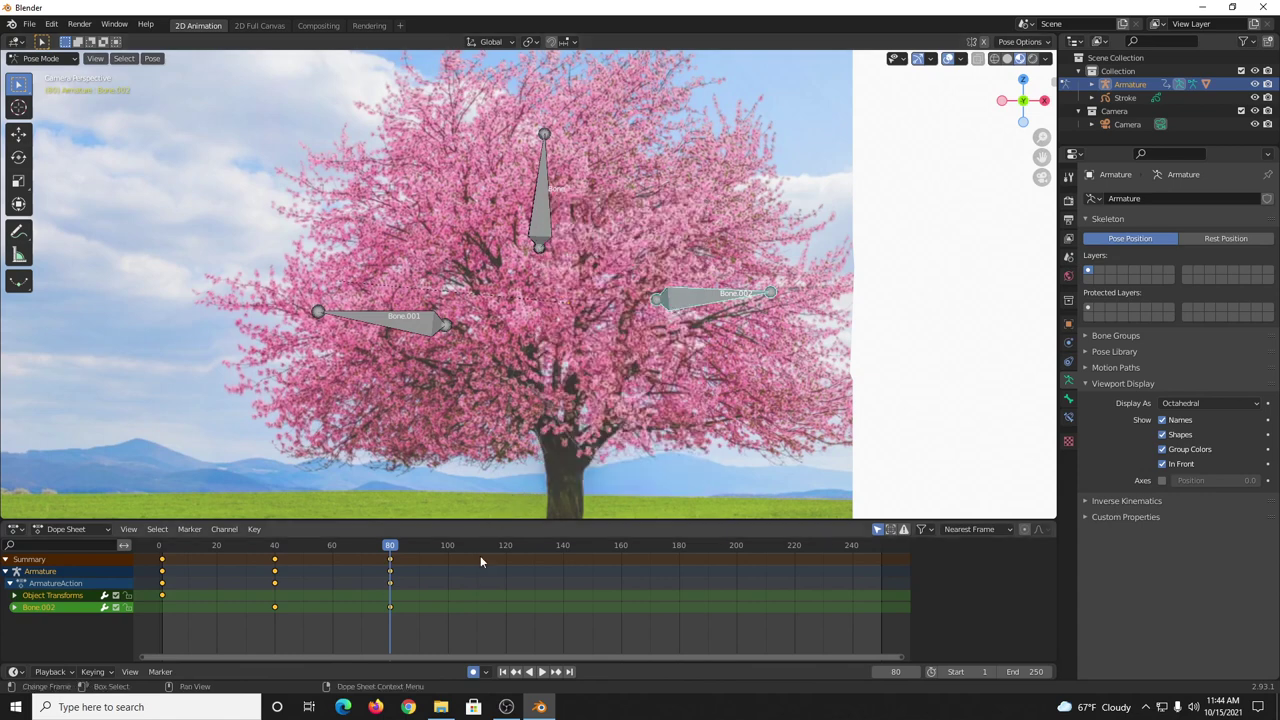
At frame 120, rotate Bone.002 (-1.29°), Bone, and Bone.001 (-1.82°) the opposite way.
{"action": "left_click", "coordinate": [504, 545]}
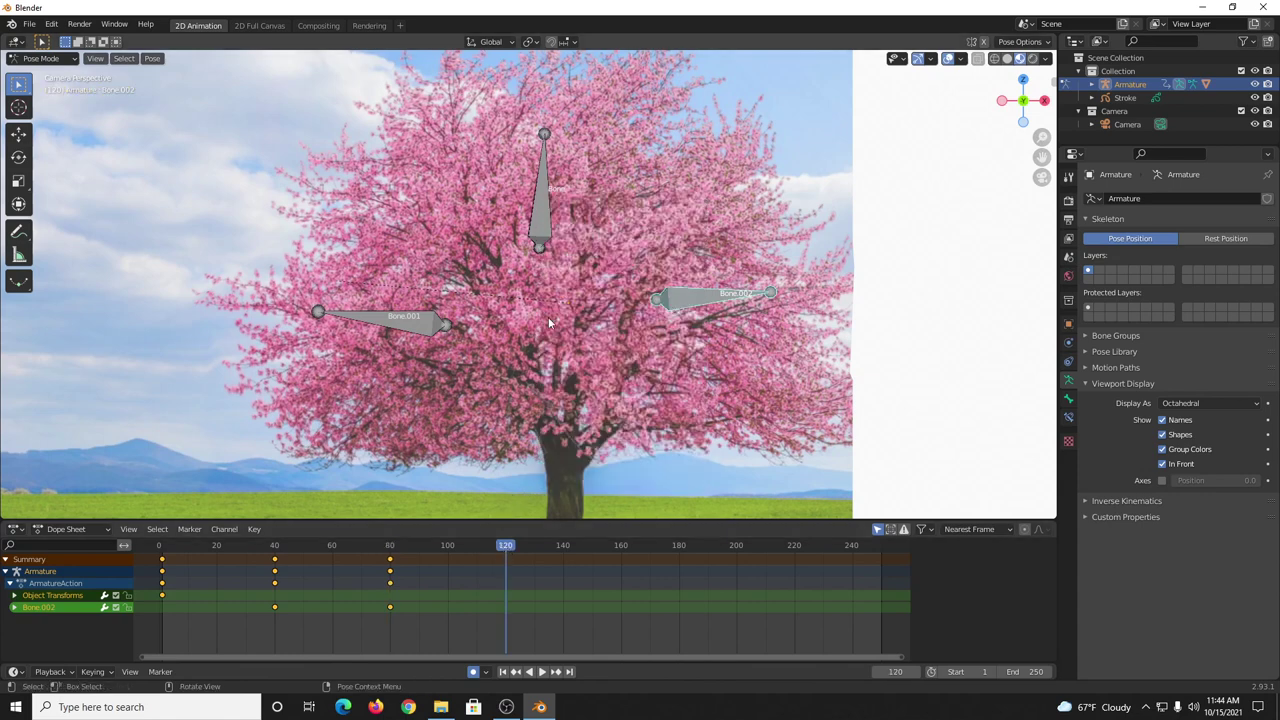
{"action": "key", "text": "r"}
{"action": "left_click", "coordinate": [768, 232]}
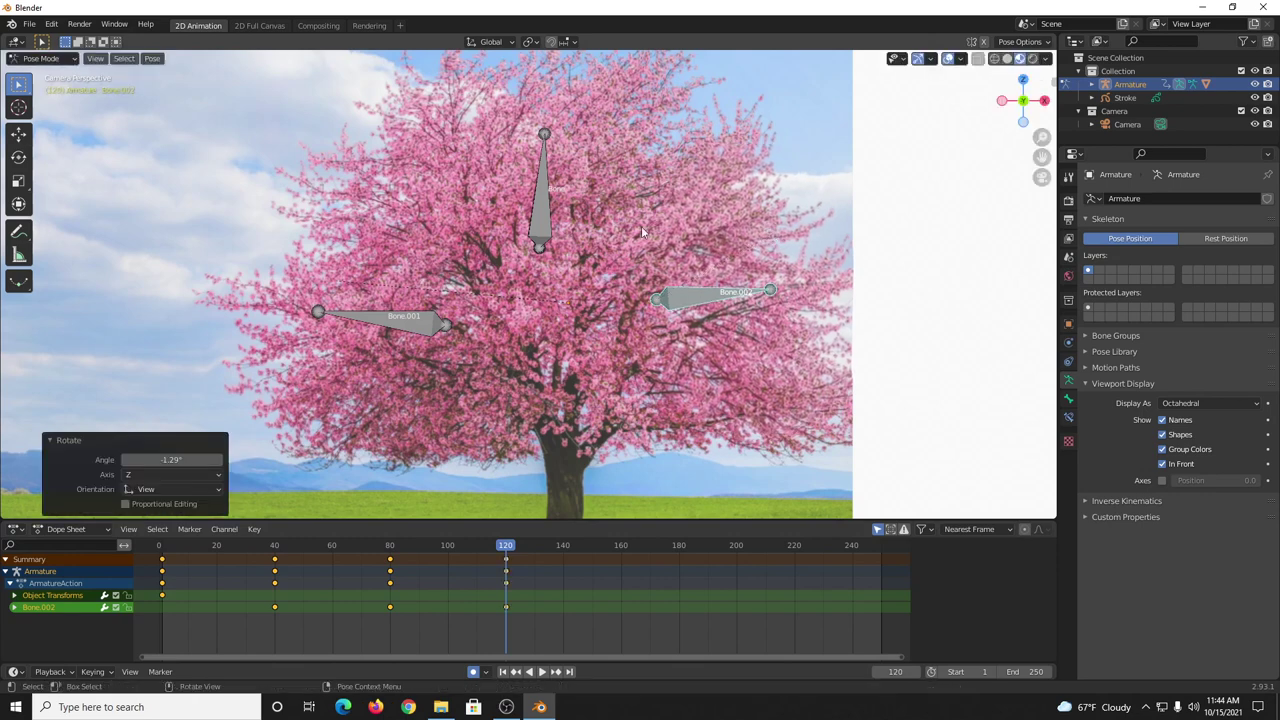
{"action": "left_click", "coordinate": [537, 213]}
{"action": "key", "text": "r"}
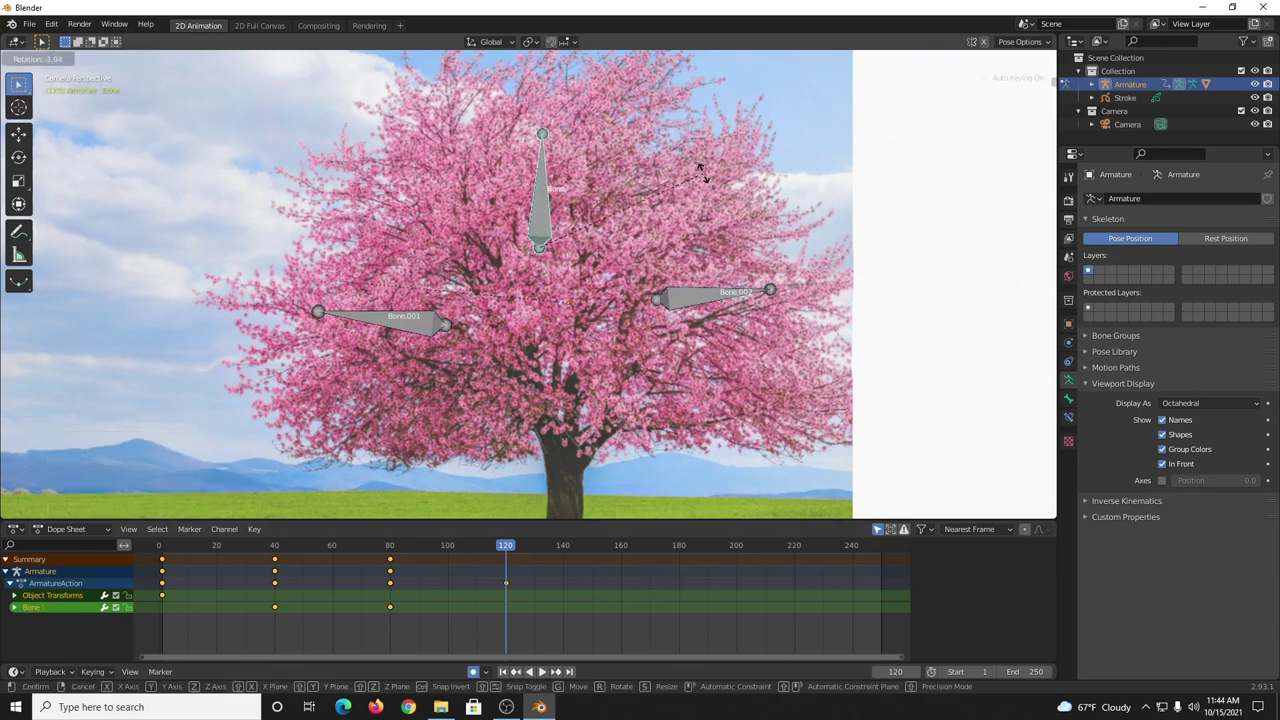
{"action": "left_click", "coordinate": [569, 215]}
{"action": "left_click", "coordinate": [402, 312]}
{"action": "key", "text": "r"}
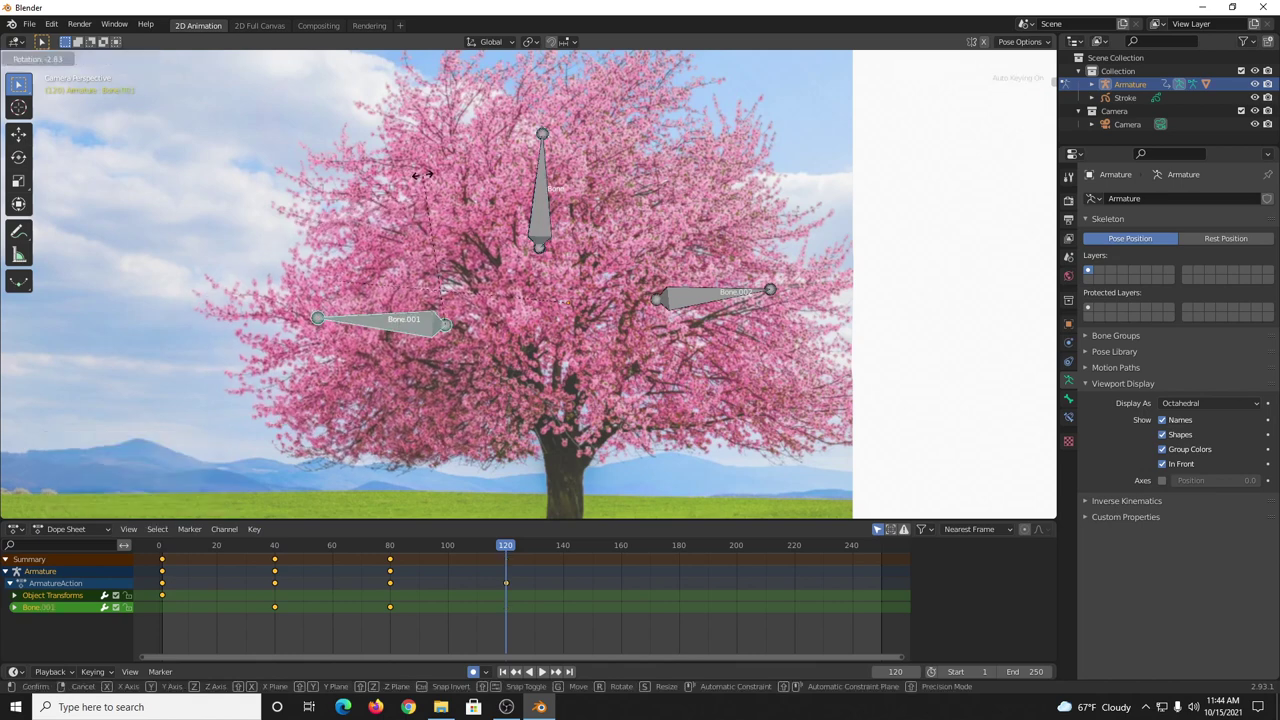
{"action": "left_click", "coordinate": [425, 178]}
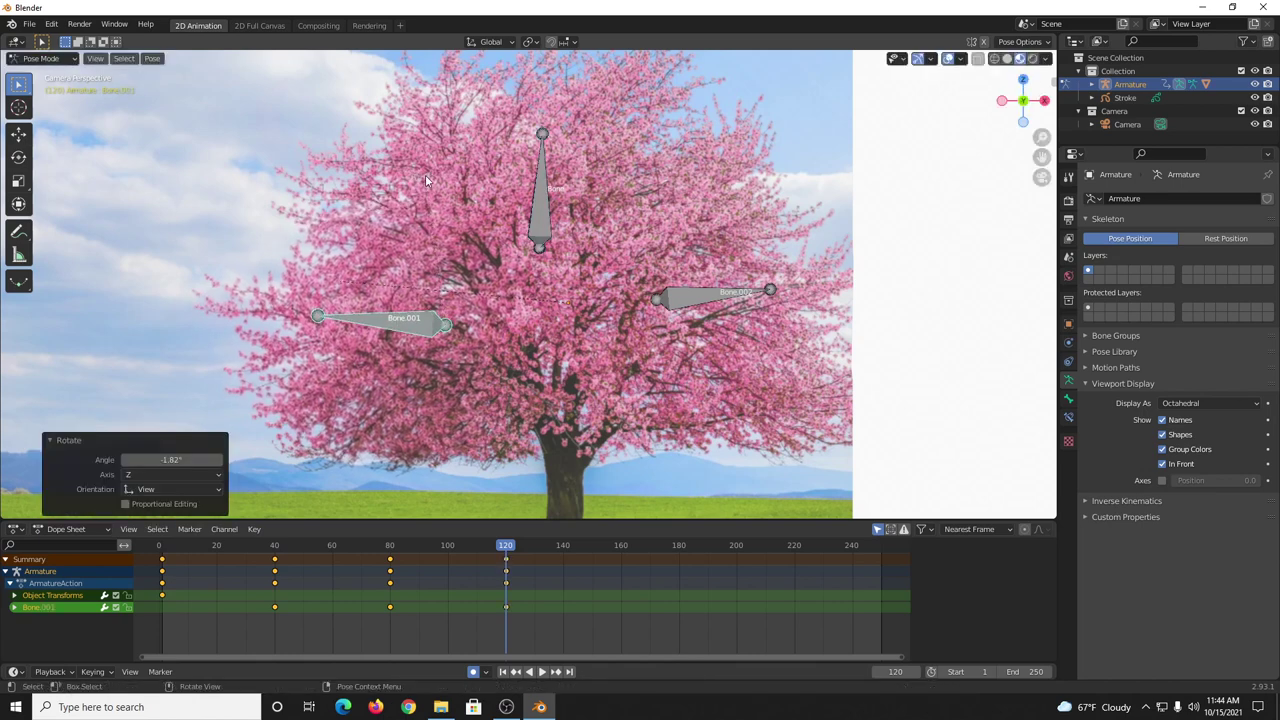
Key Location, Rotation & Scale for Bone.001, Bone and Bone.002 at frame 120.
{"action": "key", "text": "i"}
{"action": "left_click", "coordinate": [419, 244]}
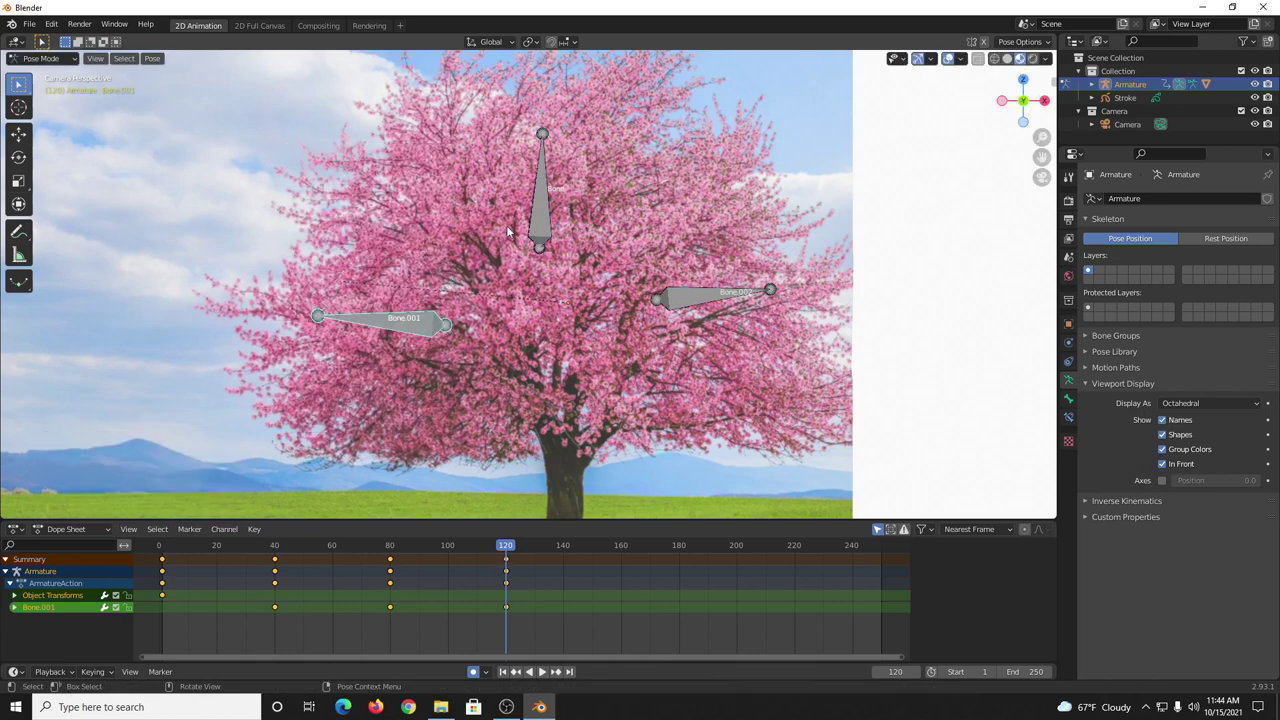
{"action": "left_click", "coordinate": [533, 226]}
{"action": "key", "text": "i"}
{"action": "left_click", "coordinate": [533, 226]}
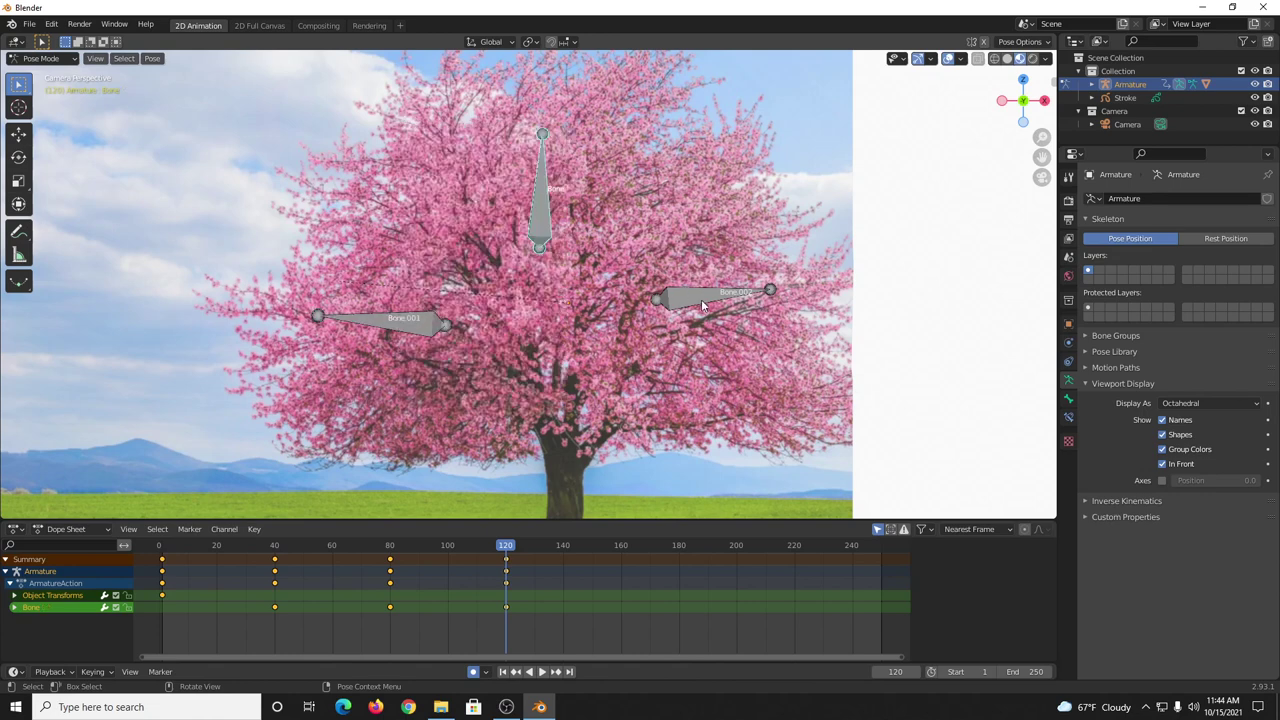
{"action": "left_click", "coordinate": [701, 299]}
{"action": "key", "text": "i"}
{"action": "left_click", "coordinate": [701, 299]}
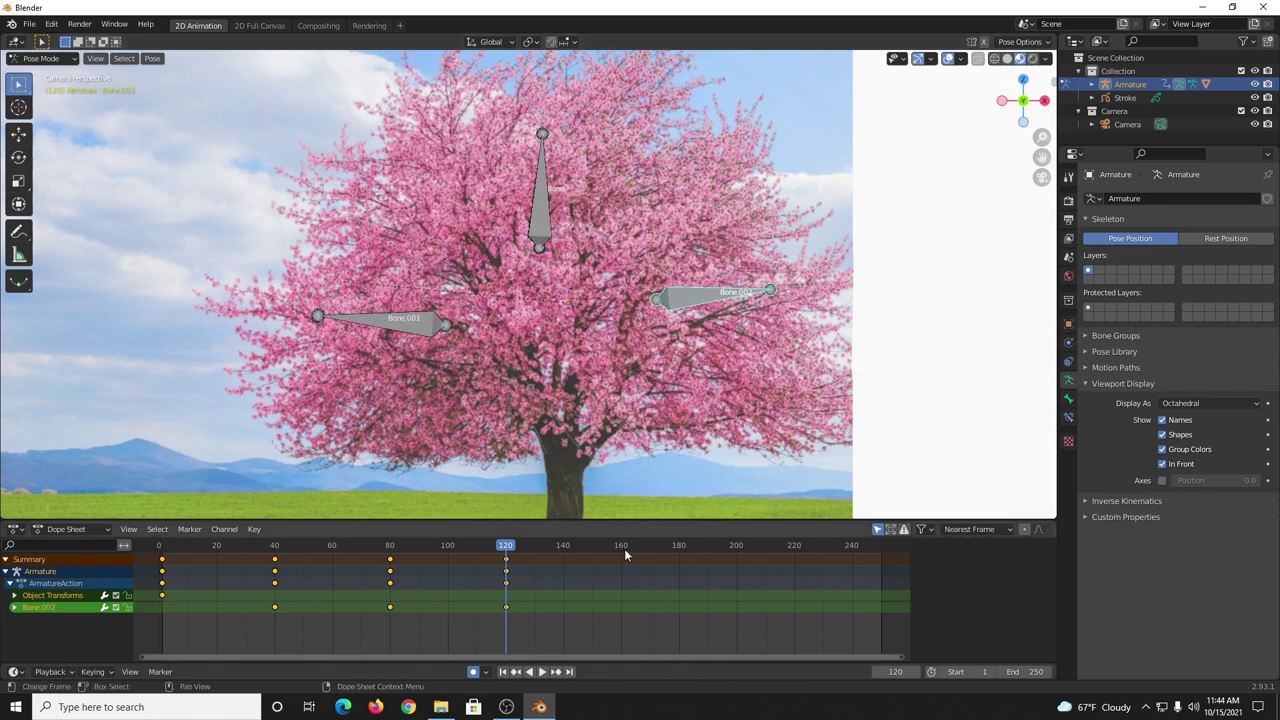
At frame 160, slightly rotate Bone.002 (-1.12°), the top bone Bone, and Bone.001.
{"action": "left_click", "coordinate": [620, 545]}
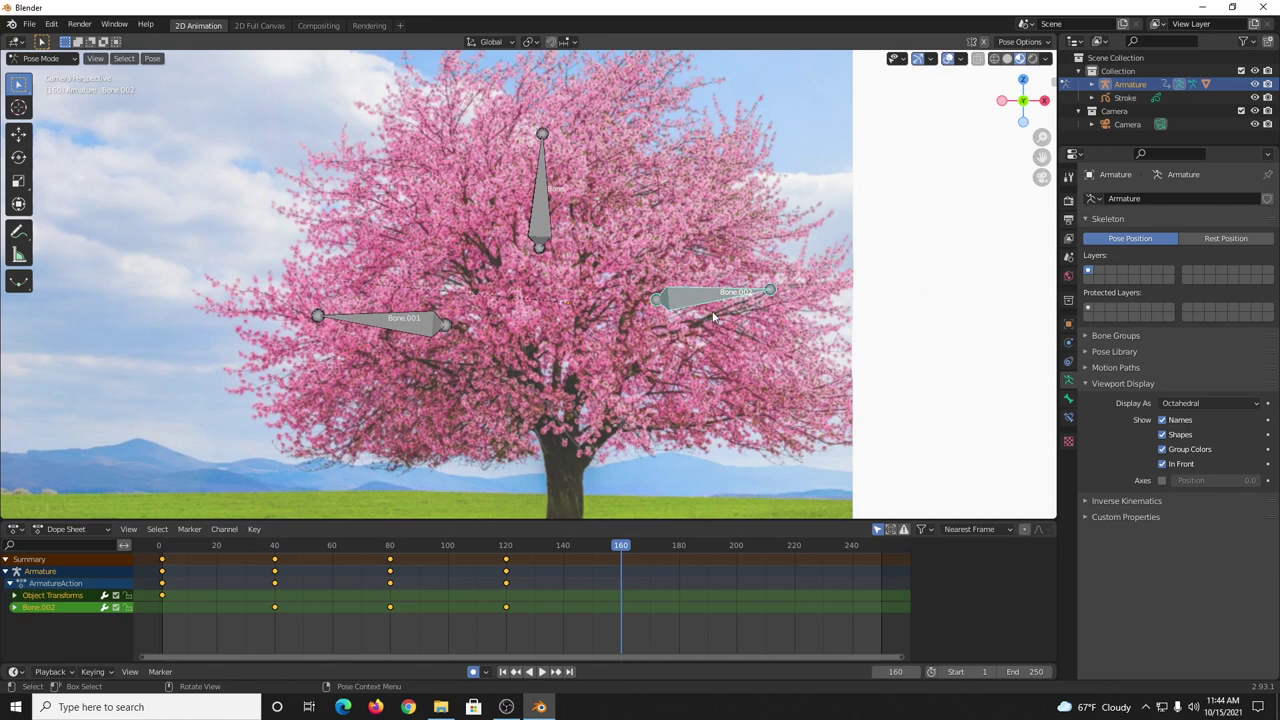
{"action": "key", "text": "r"}
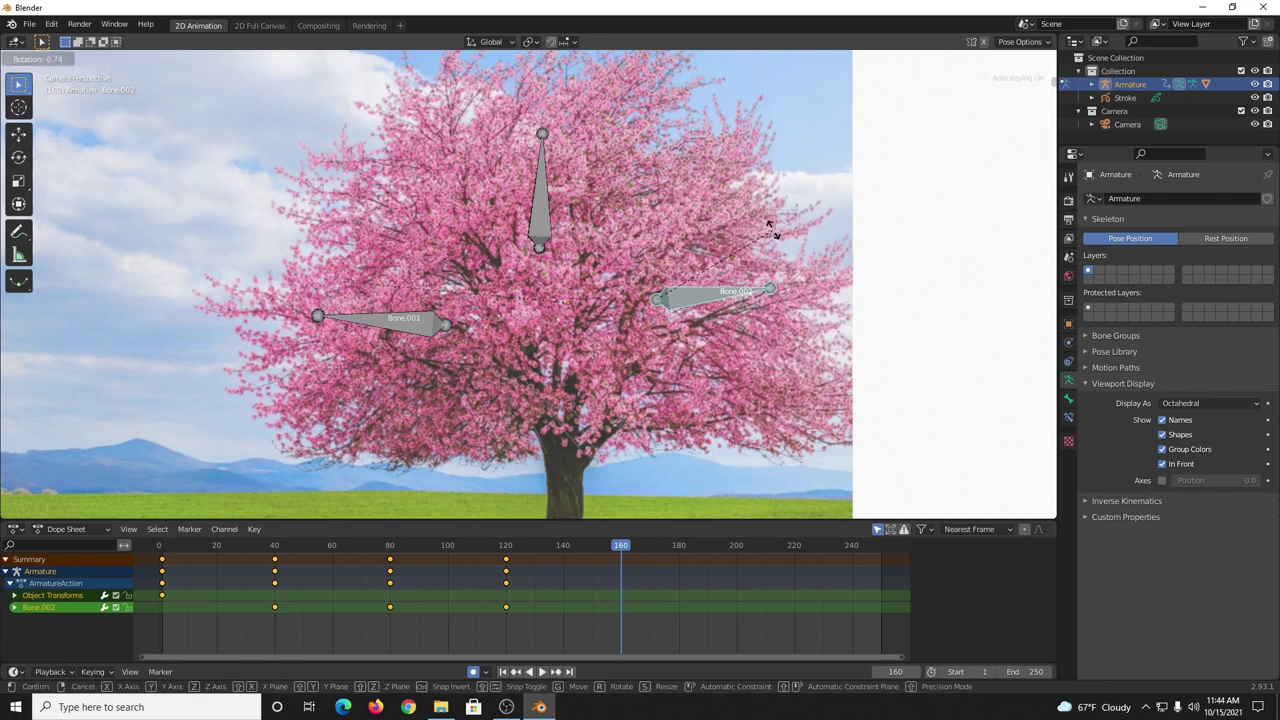
{"action": "left_click", "coordinate": [771, 234]}
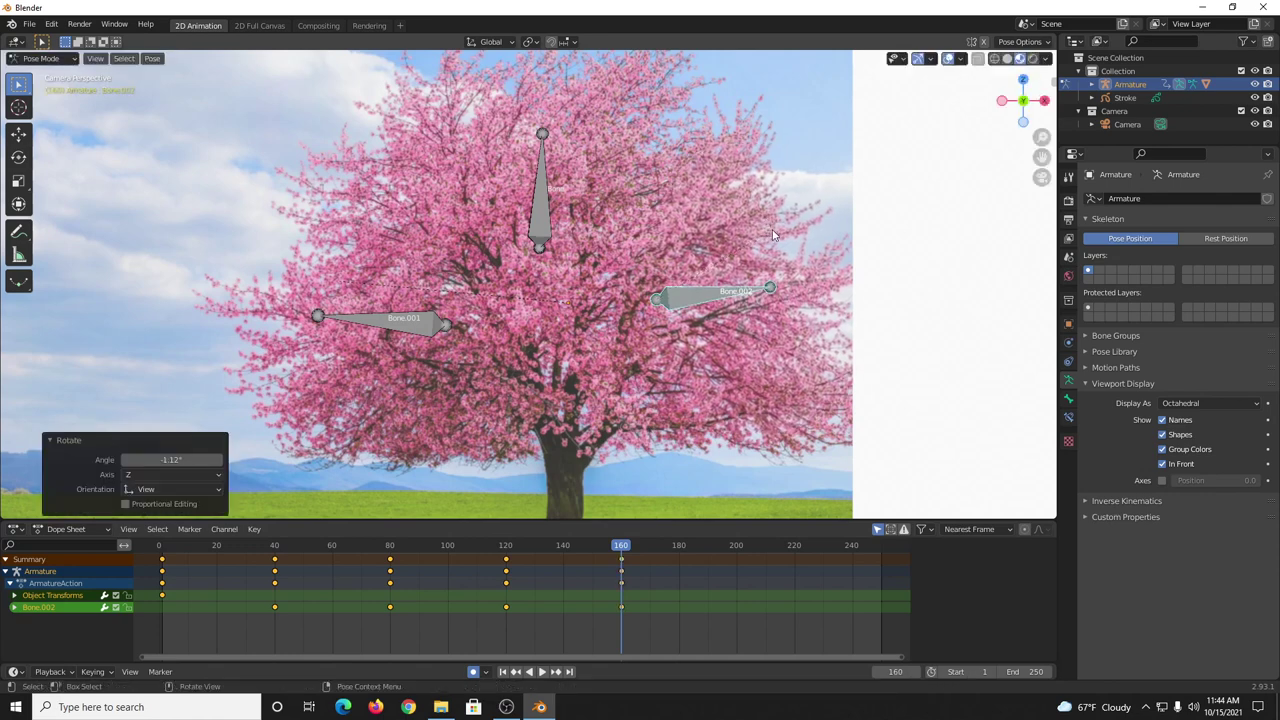
{"action": "left_click", "coordinate": [542, 185]}
{"action": "key", "text": "r"}
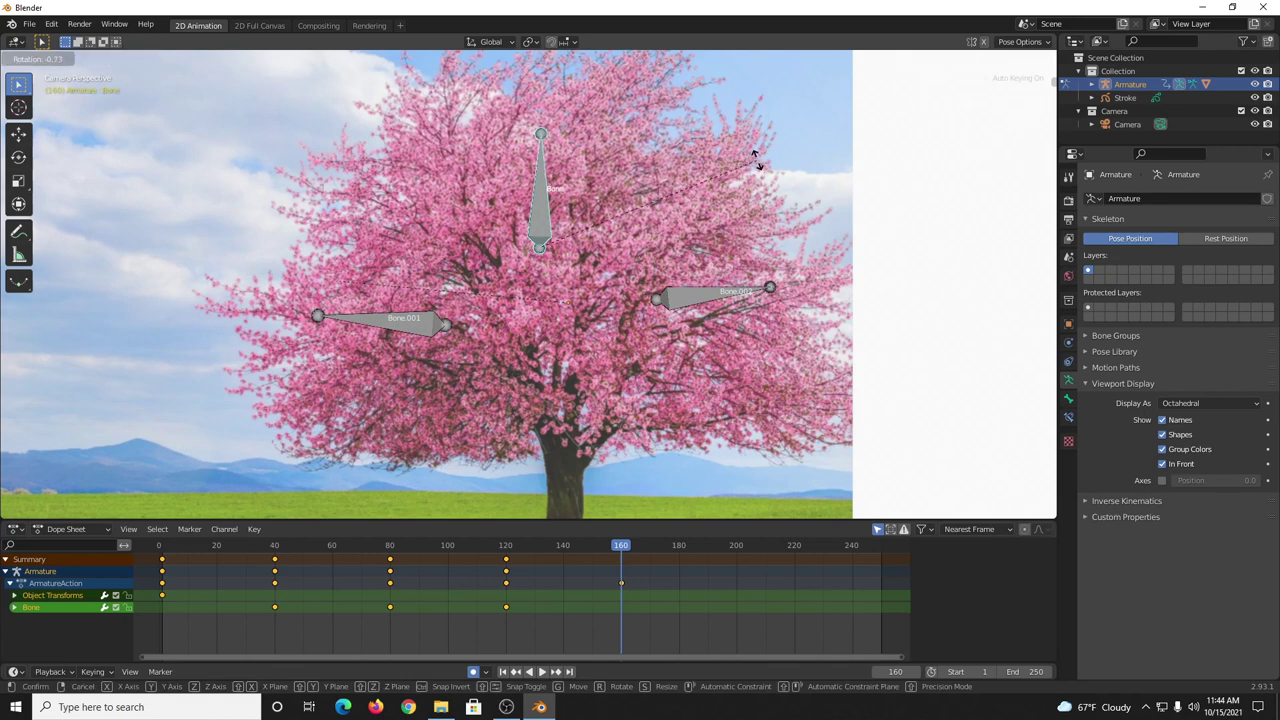
{"action": "left_click", "coordinate": [755, 160]}
{"action": "left_click", "coordinate": [378, 327]}
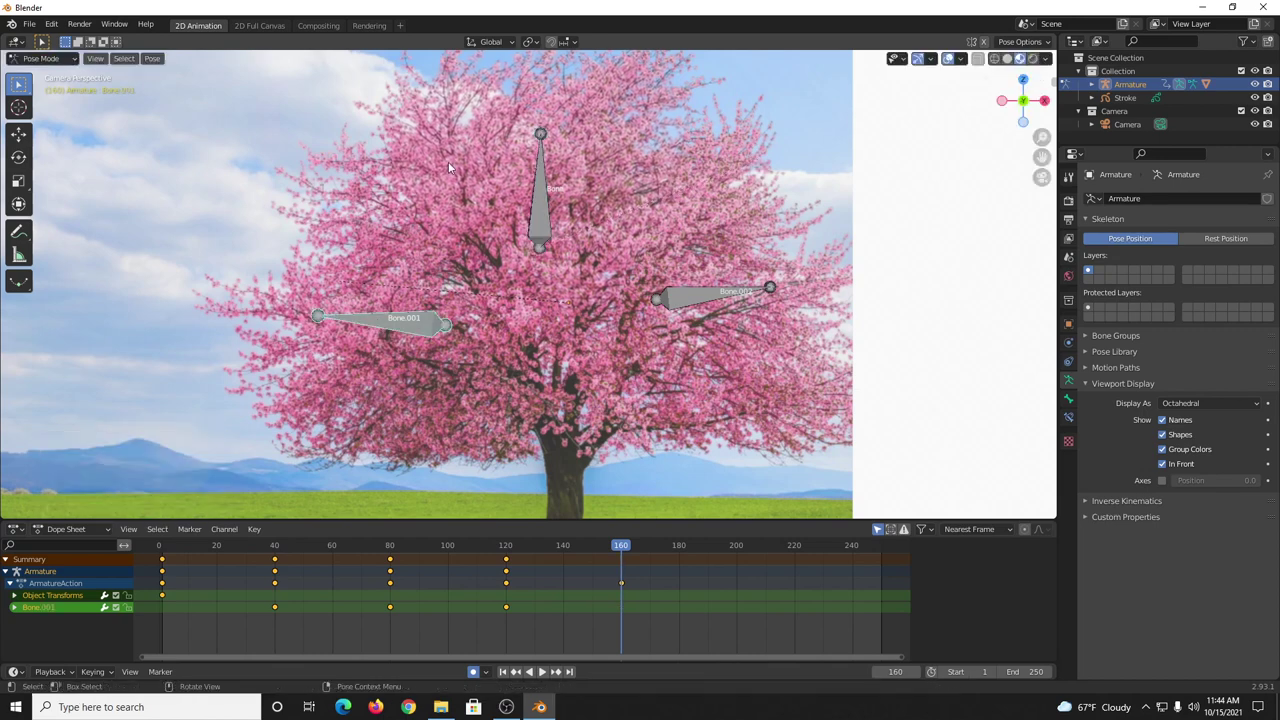
{"action": "key", "text": "r"}
{"action": "left_click", "coordinate": [460, 161]}
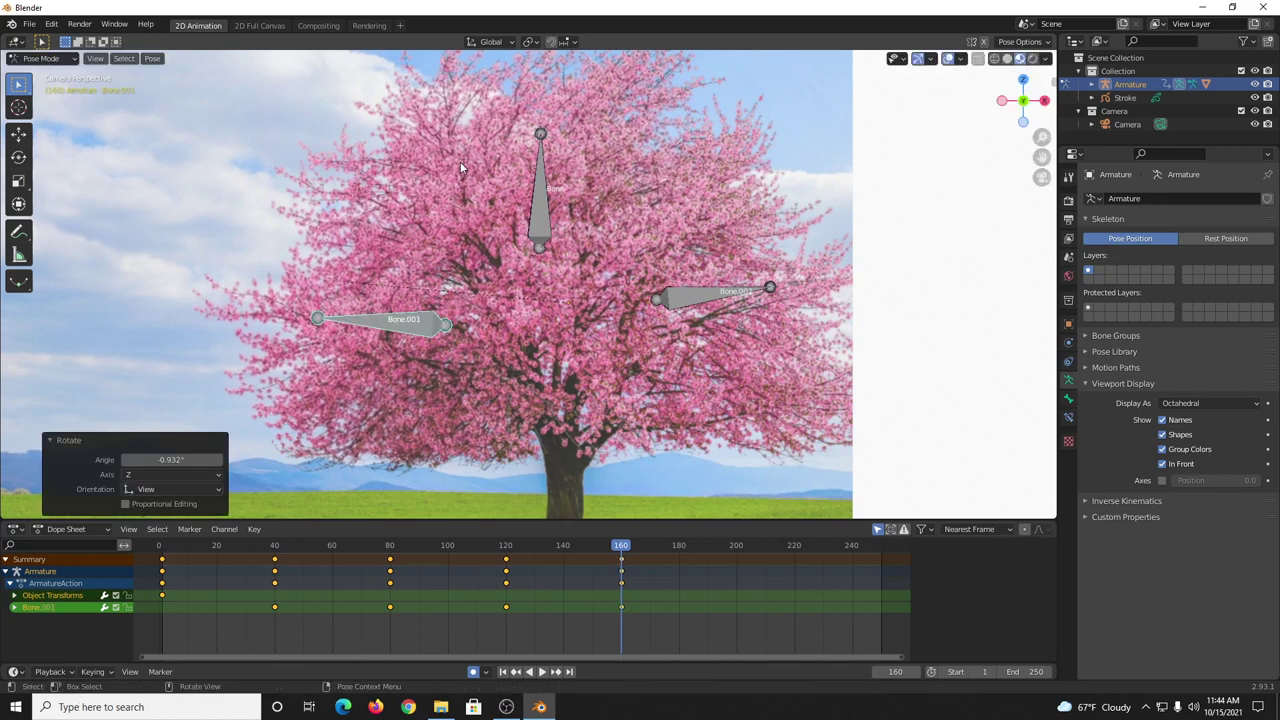
Key Location, Rotation & Scale for Bone.001, Bone and Bone.002 at frame 160.
{"action": "key", "text": "i"}
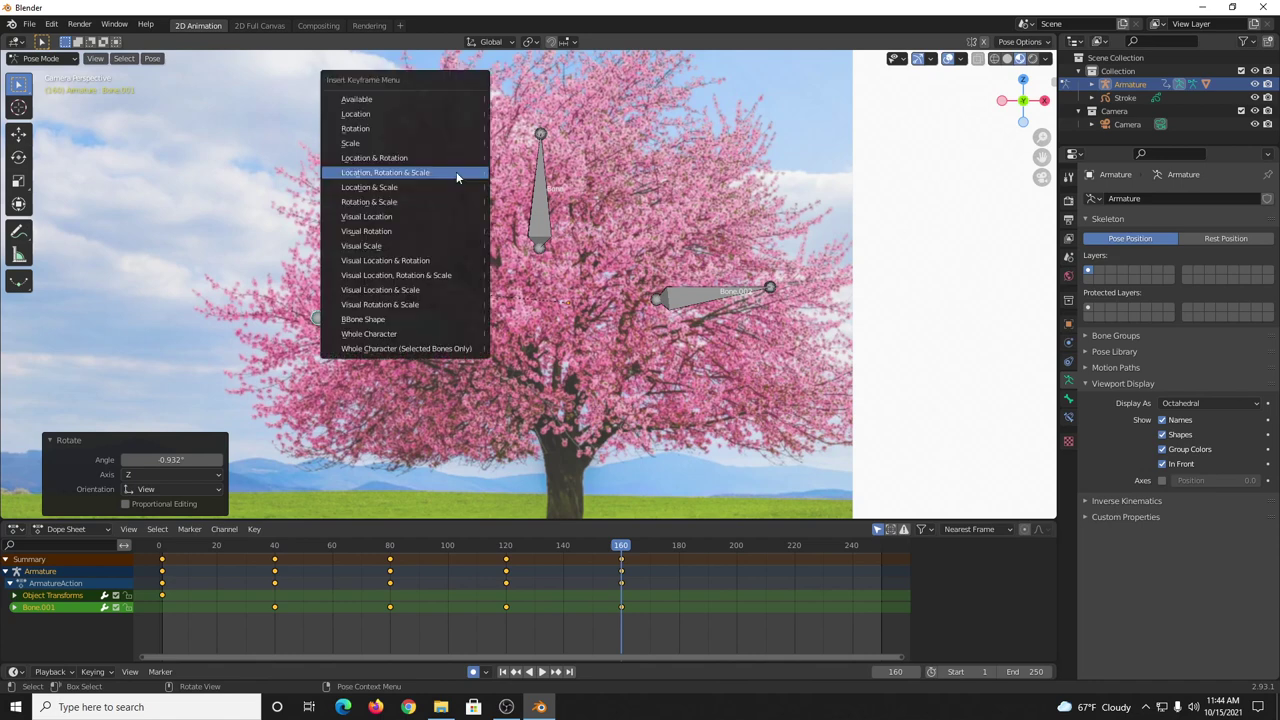
{"action": "left_click", "coordinate": [456, 171]}
{"action": "left_click", "coordinate": [538, 208]}
{"action": "key", "text": "i"}
{"action": "left_click", "coordinate": [590, 192]}
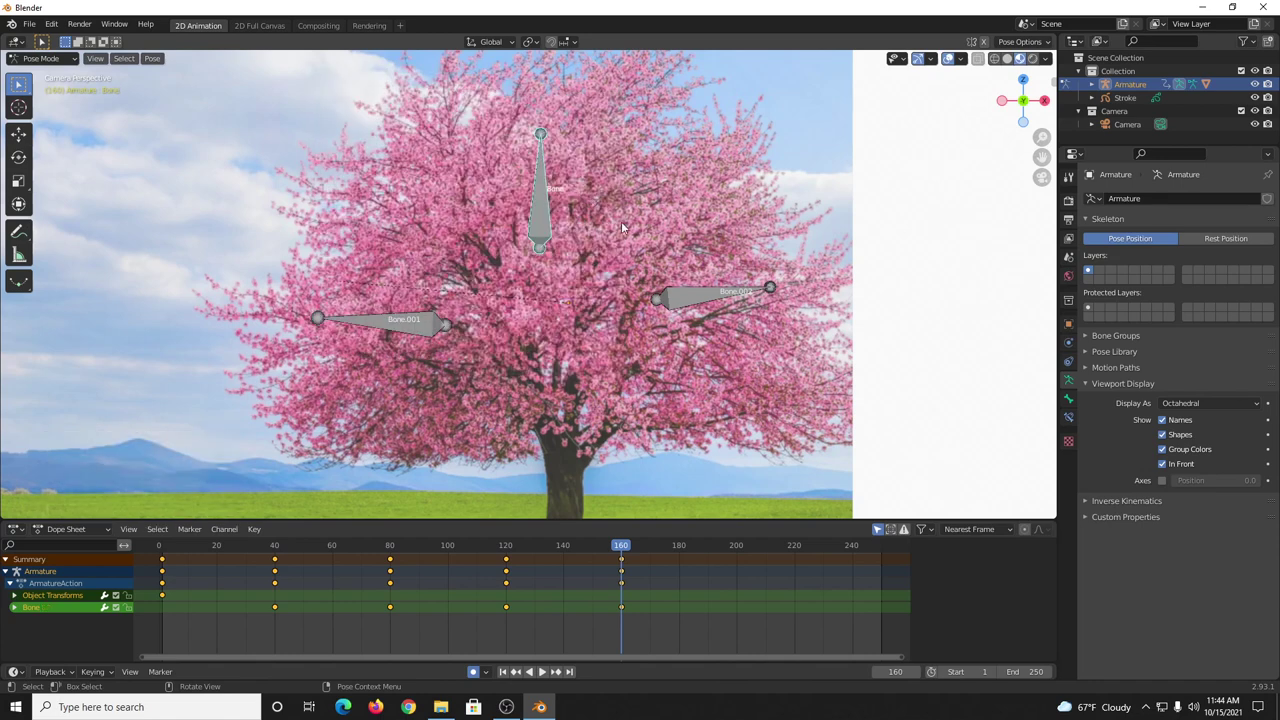
{"action": "left_click", "coordinate": [695, 292]}
{"action": "key", "text": "i"}
{"action": "left_click", "coordinate": [693, 266]}
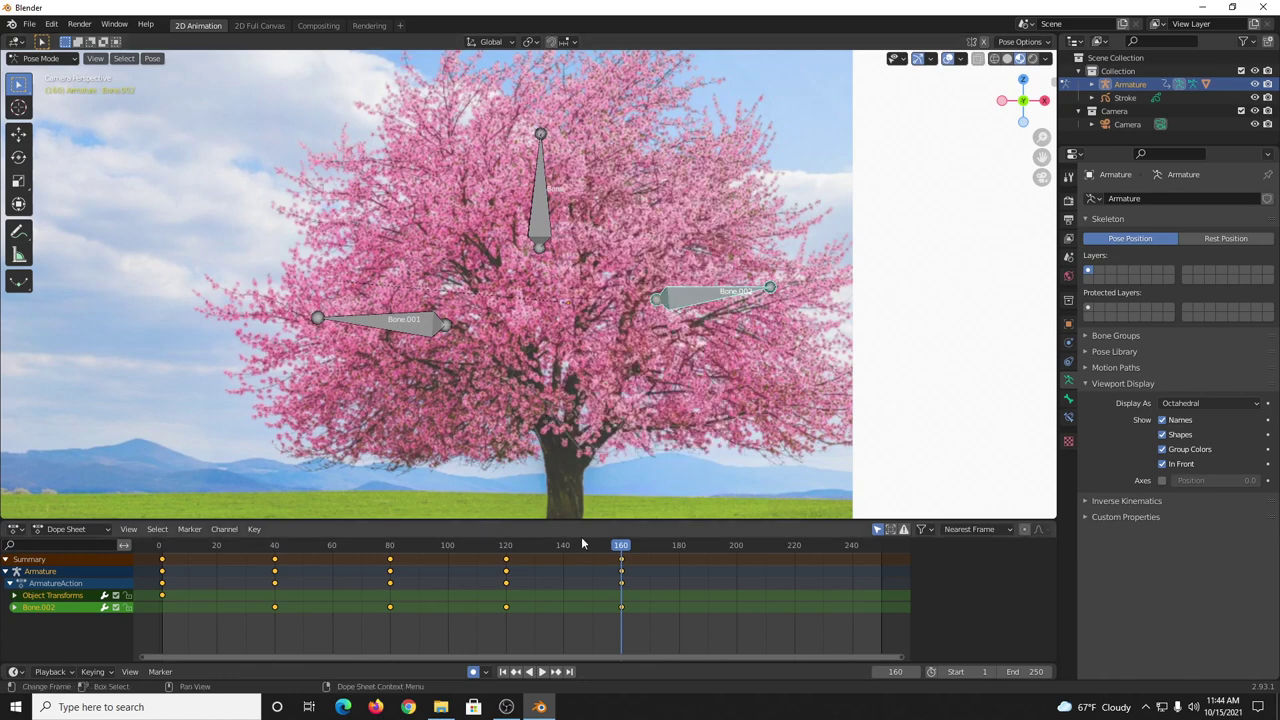
Rewind to the start, play the sway animation, and scrub back to frame 1.
{"action": "left_click_drag", "start_coordinate": [618, 548], "coordinate": [160, 557]}
{"action": "key", "text": "space"}
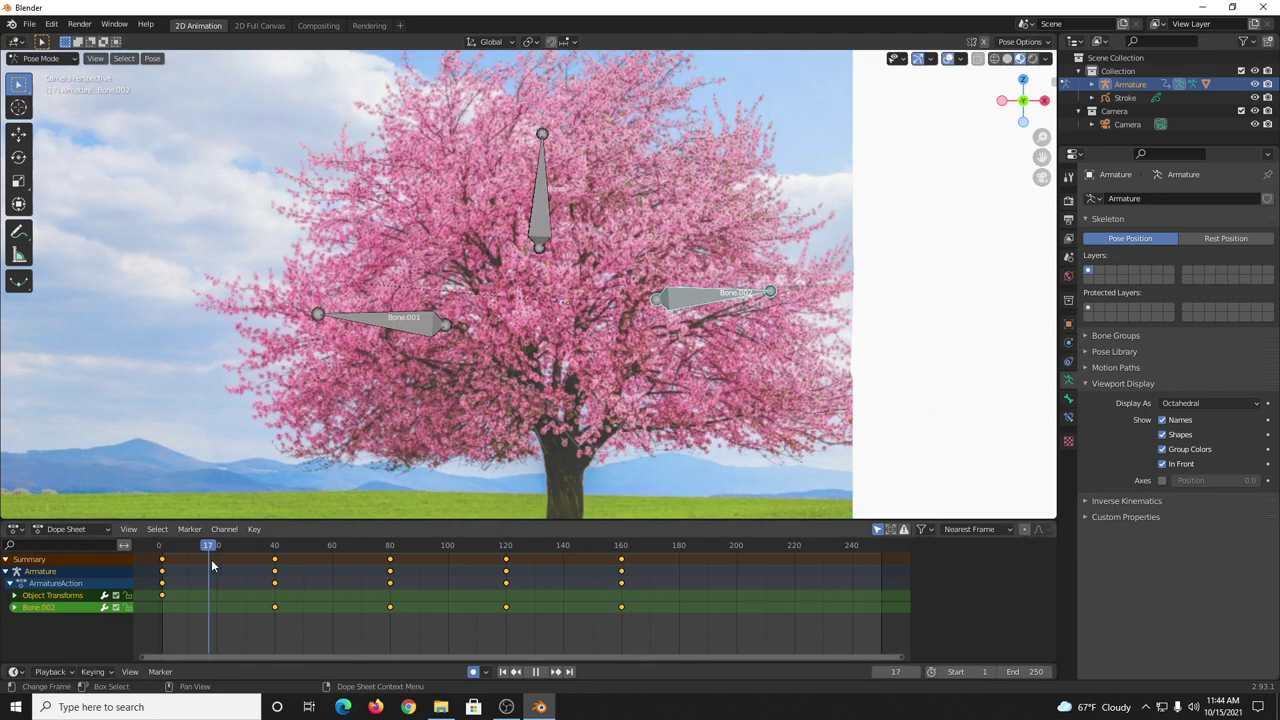
{"action": "left_click_drag", "start_coordinate": [255, 566], "coordinate": [164, 598]}
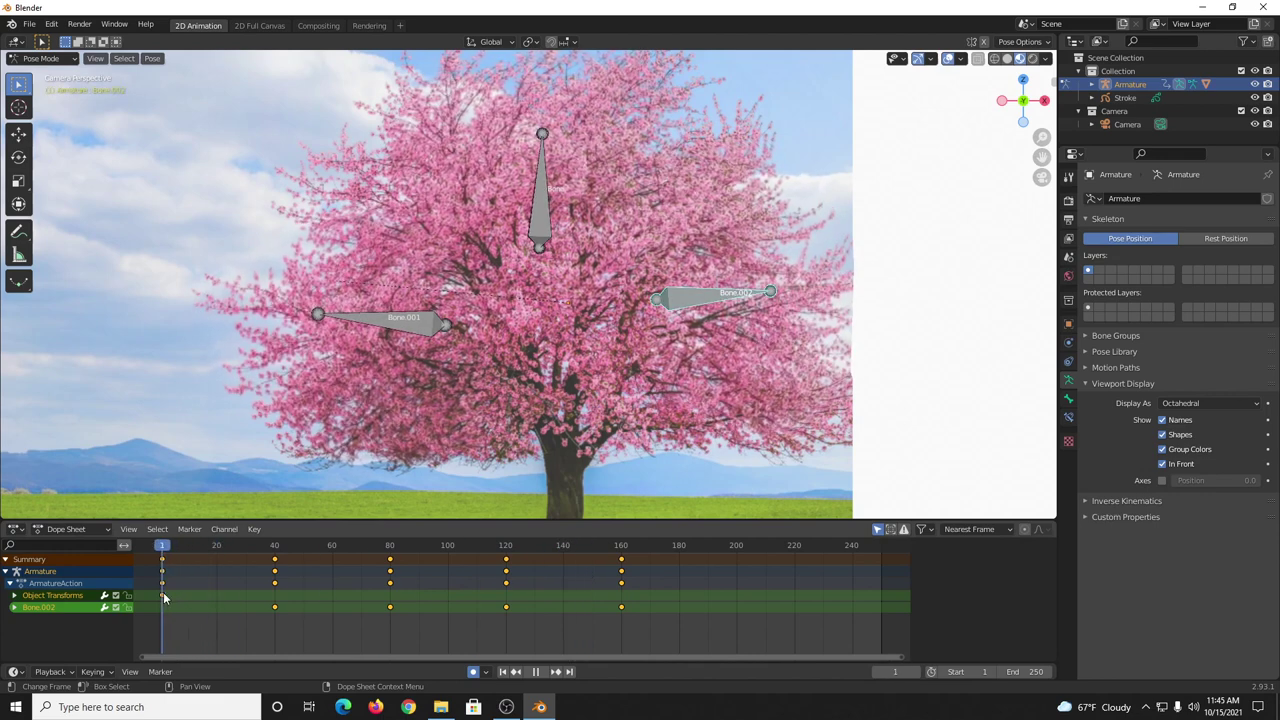
At frame 1, slightly rotate Bone.001 (-1.1°), Bone (-1.05°) and Bone.002 (-1.92°).
{"action": "left_click", "coordinate": [400, 330]}
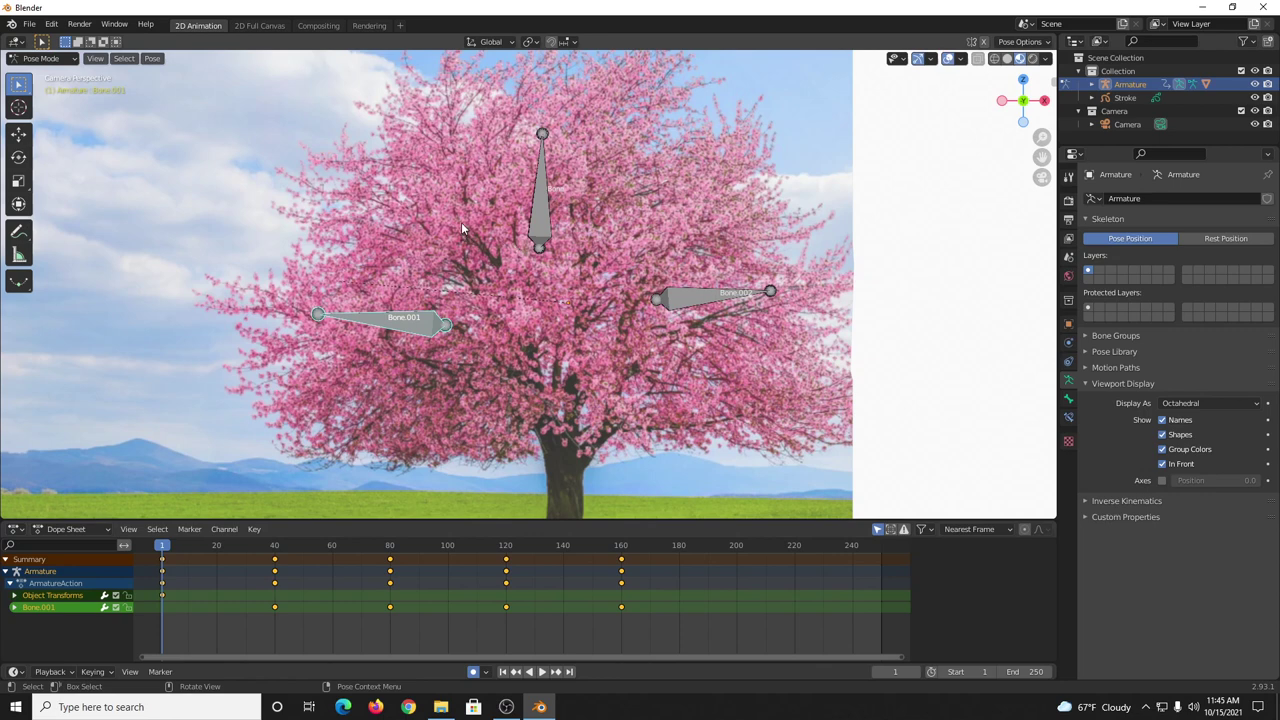
{"action": "key", "text": "r"}
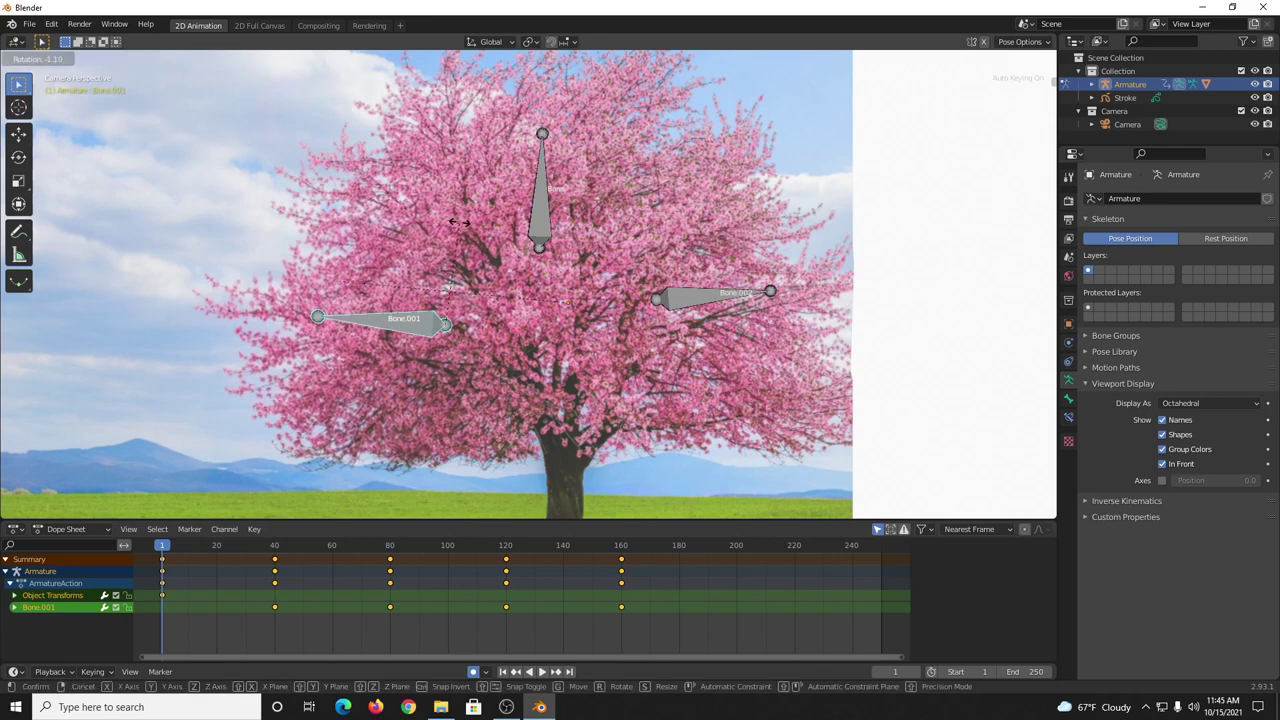
{"action": "left_click", "coordinate": [459, 222]}
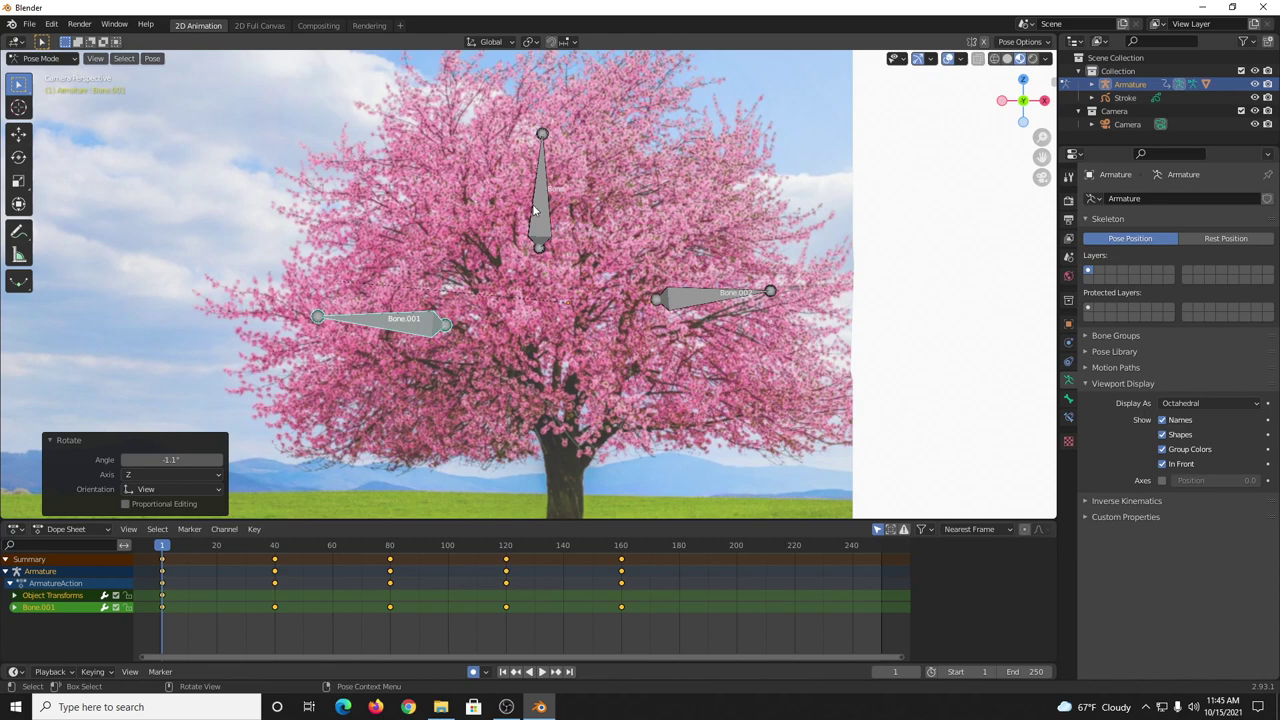
{"action": "left_click", "coordinate": [534, 210]}
{"action": "key", "text": "r"}
{"action": "left_click", "coordinate": [630, 189]}
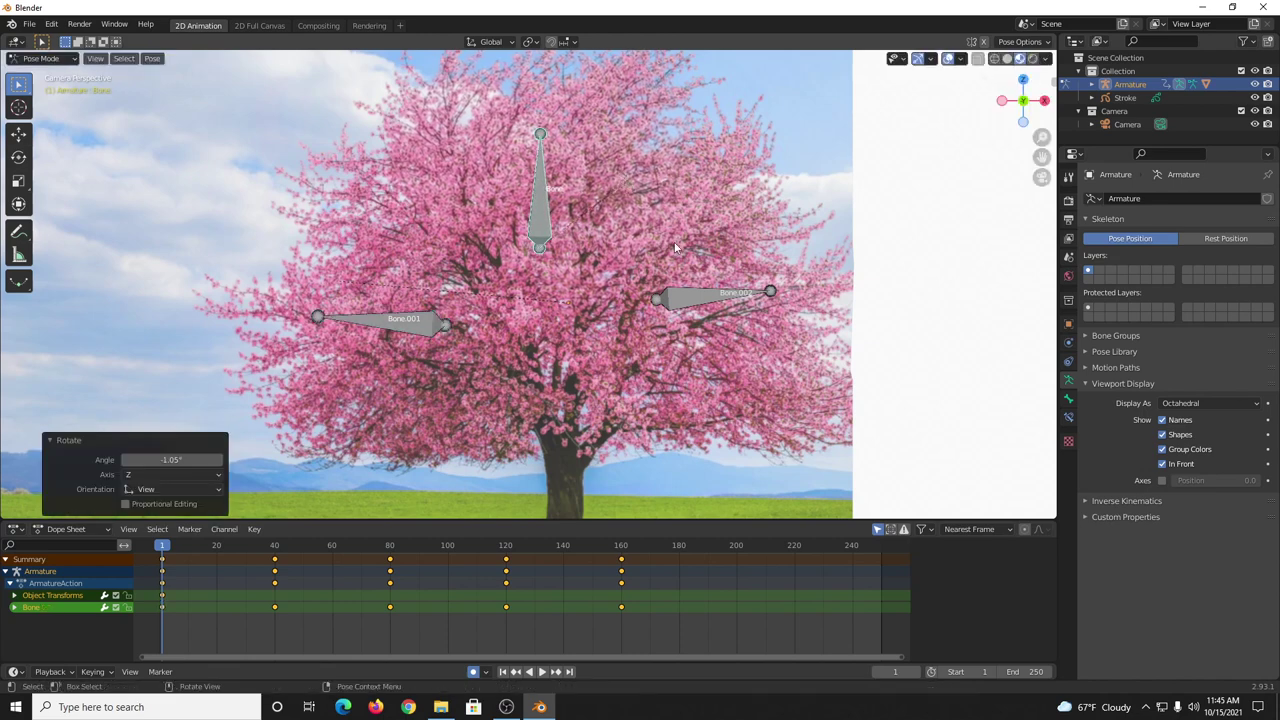
{"action": "left_click", "coordinate": [706, 295]}
{"action": "key", "text": "r"}
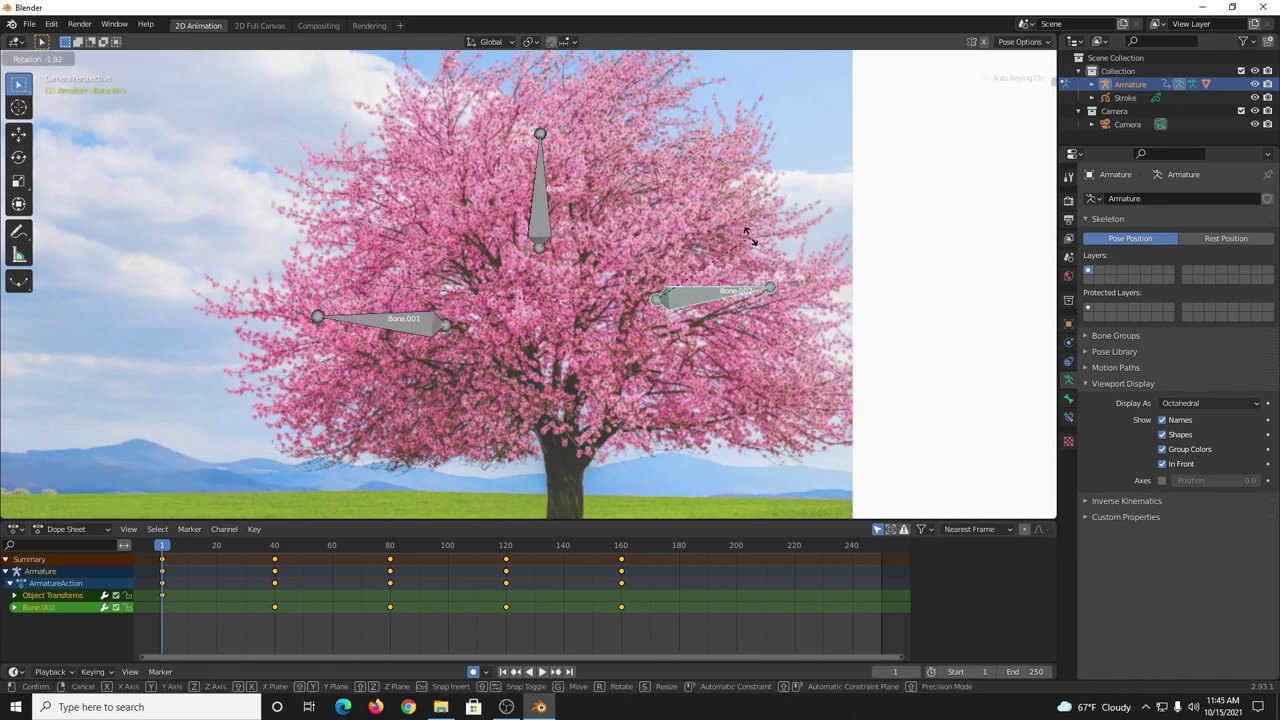
{"action": "left_click", "coordinate": [749, 238]}
Key Location, Rotation & Scale for Bone.002, Bone and Bone.001 at frame 1.
{"action": "key", "text": "i"}
{"action": "left_click", "coordinate": [748, 237]}
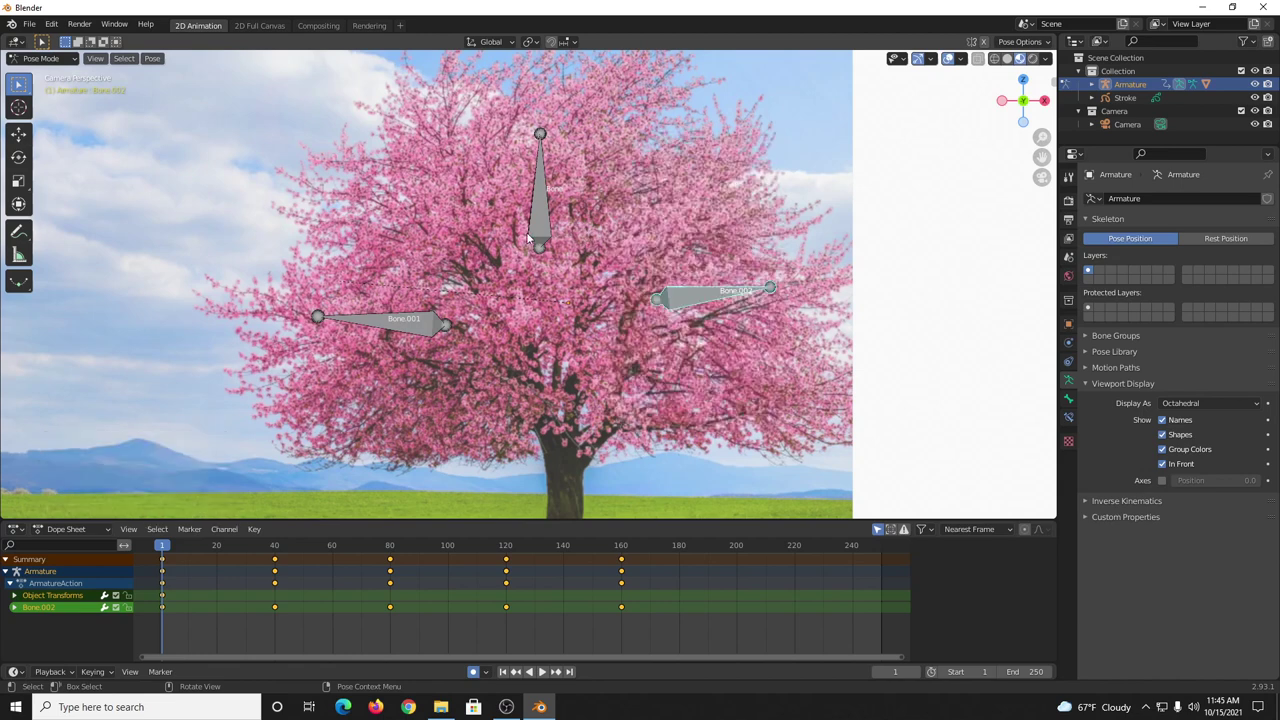
{"action": "left_click", "coordinate": [534, 218]}
{"action": "key", "text": "i"}
{"action": "left_click", "coordinate": [534, 218]}
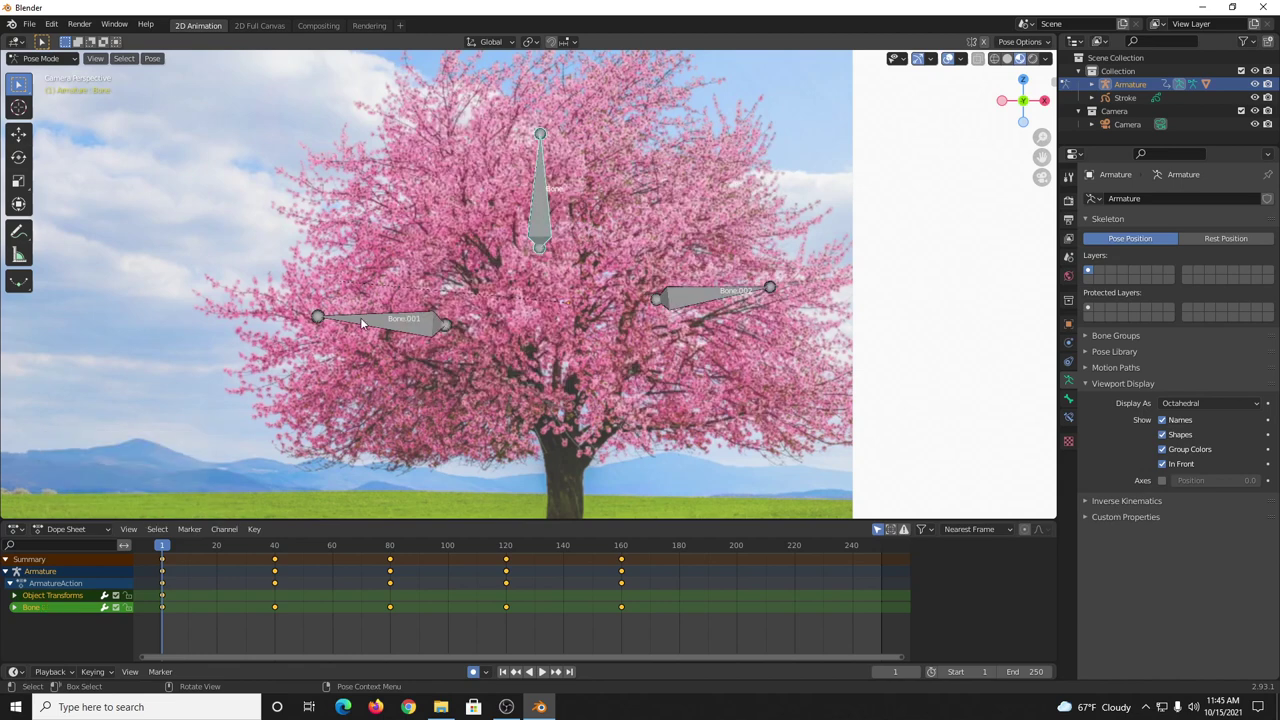
{"action": "left_click", "coordinate": [360, 322]}
{"action": "key", "text": "i"}
{"action": "left_click", "coordinate": [350, 281]}
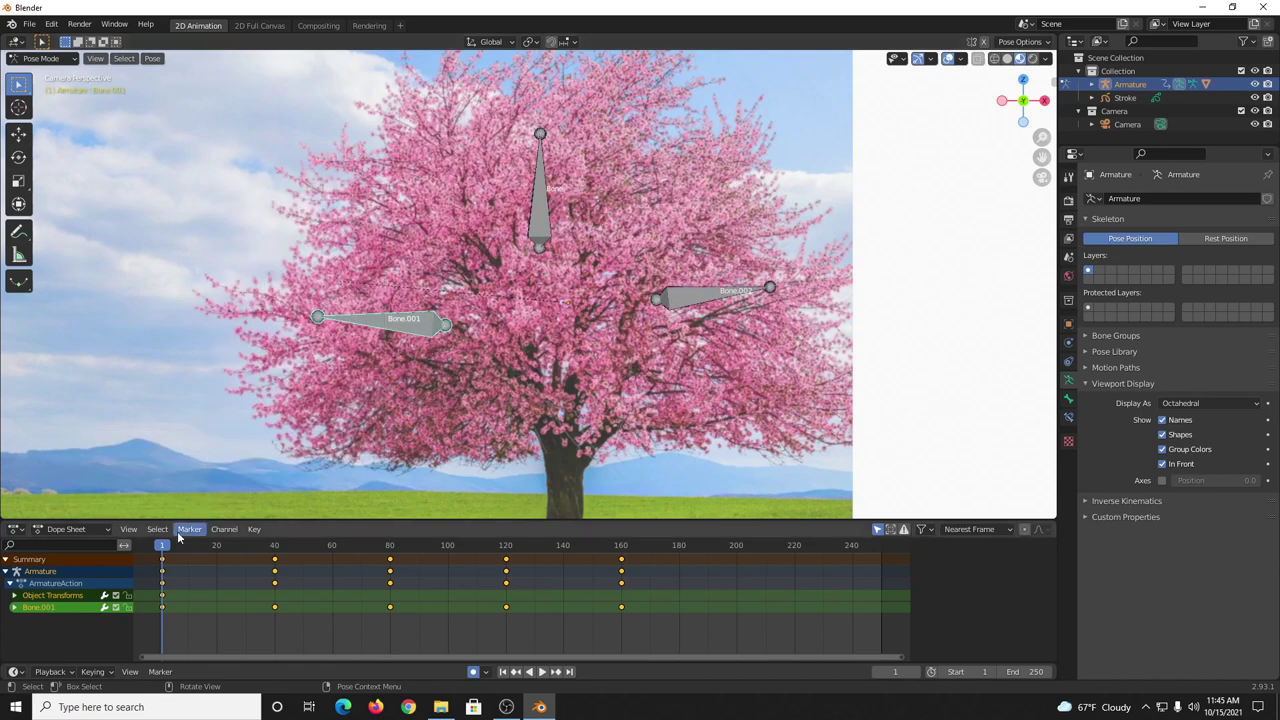
Play the sway animation, scrub to around frame 143, and change the scene end frame from 250 to 160.
{"action": "key", "text": "space"}
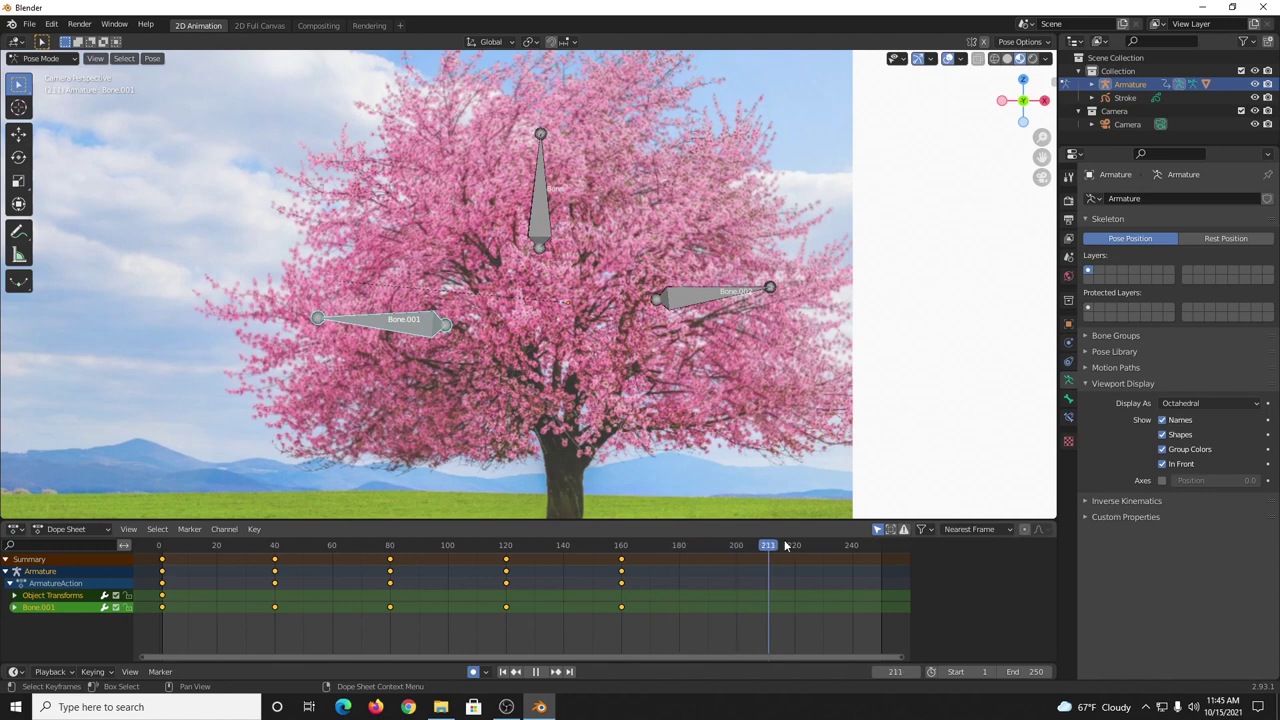
{"action": "left_click_drag", "start_coordinate": [595, 548], "coordinate": [573, 557]}
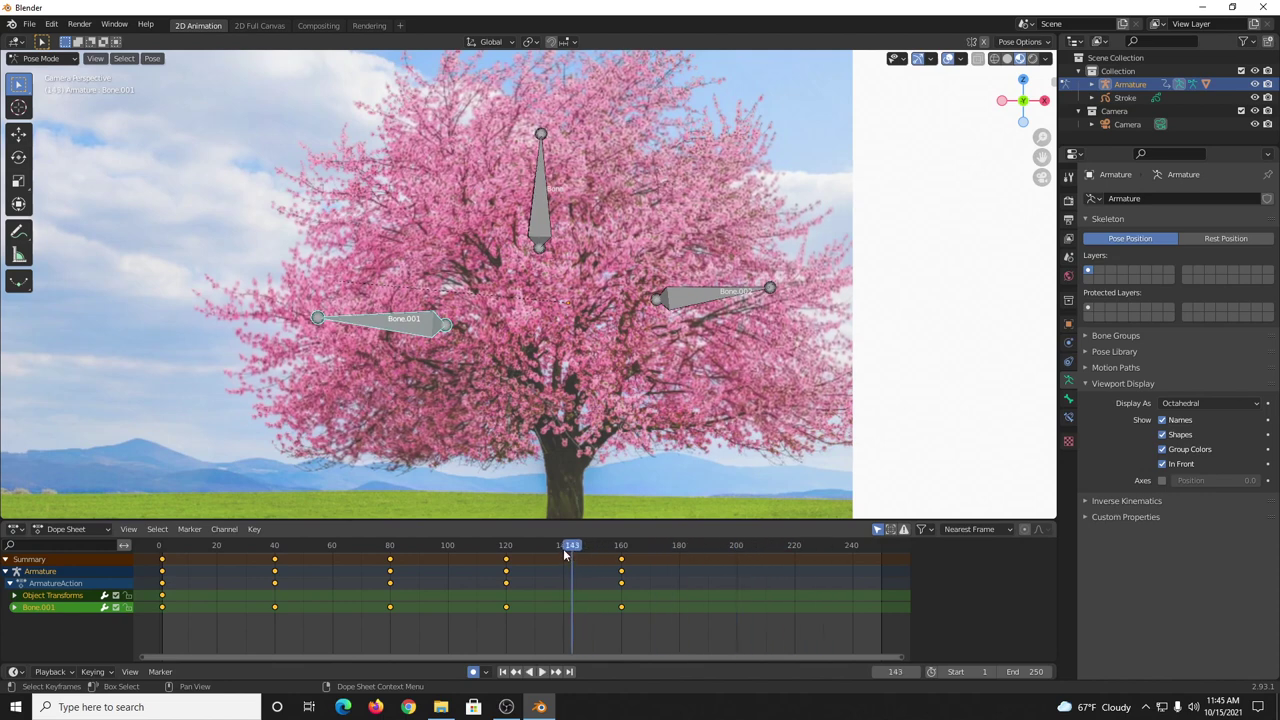
{"action": "left_click", "coordinate": [1020, 672]}
{"action": "type", "text": "160"}
{"action": "key", "text": "Return"}
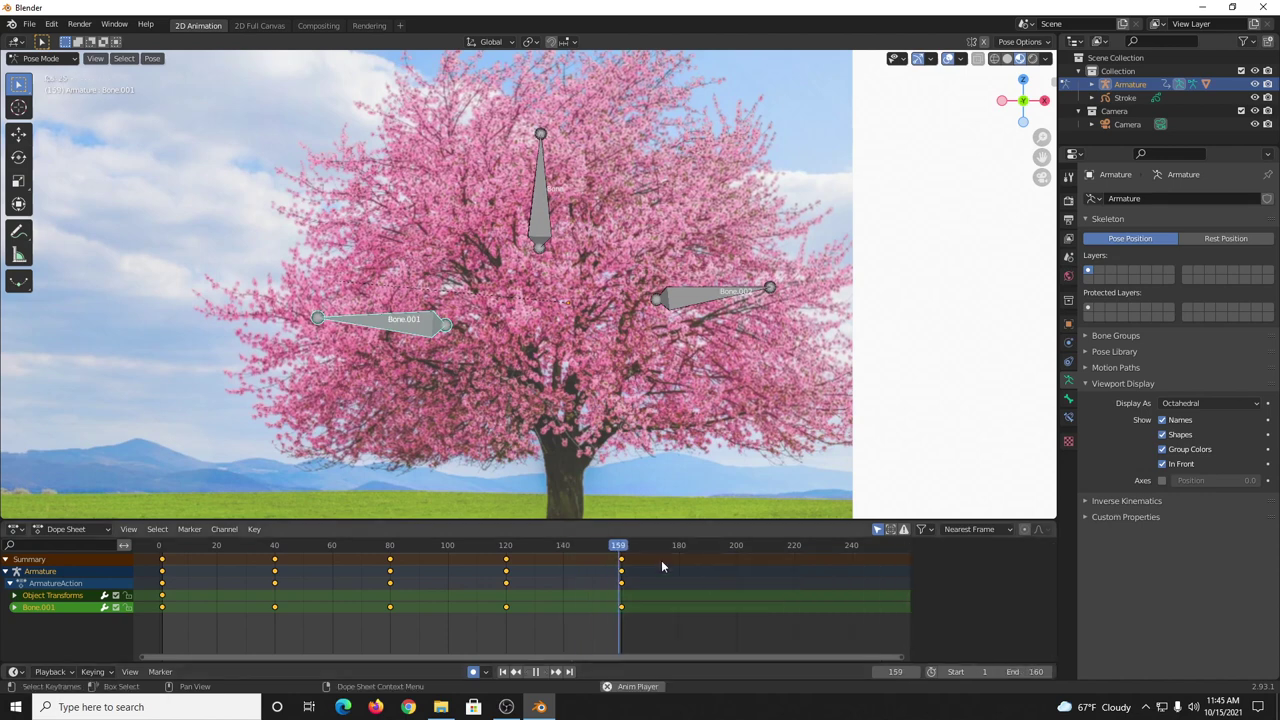
Hide the Armature in the Outliner so only the cherry-tree photo sways during playback.
{"action": "left_click", "coordinate": [1254, 84]}
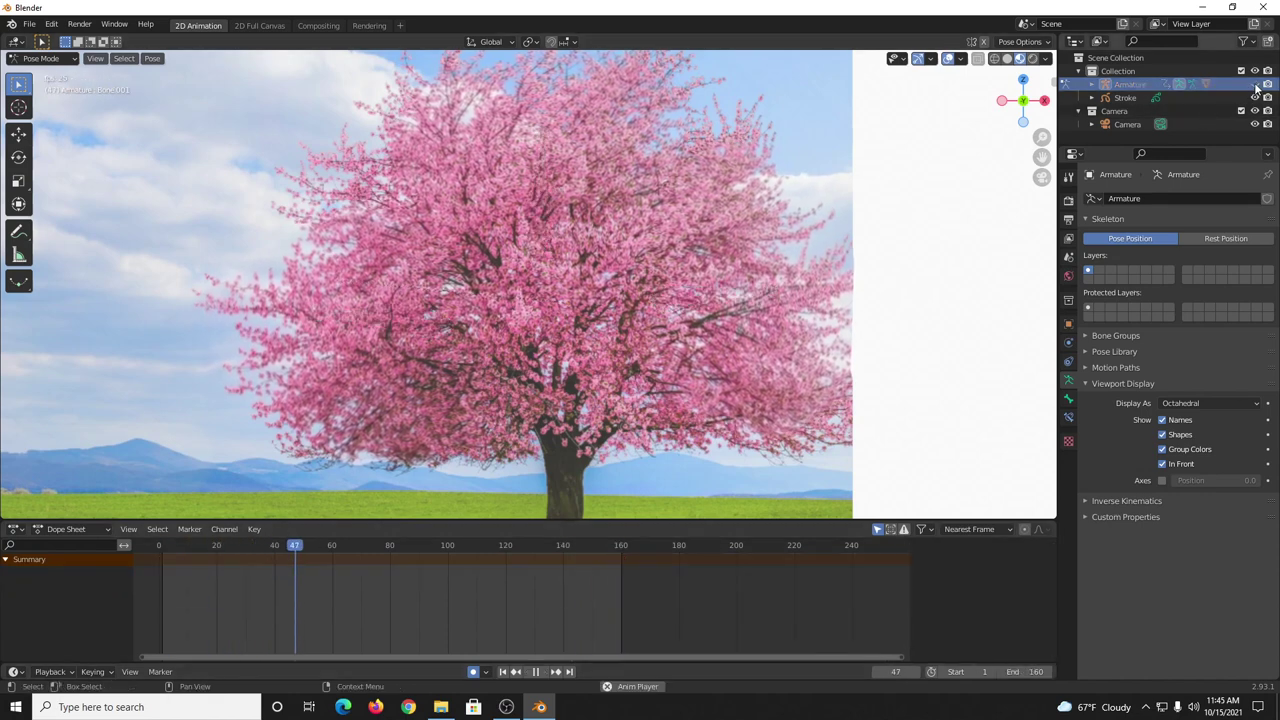
{"action": "scroll", "coordinate": [687, 316], "scroll_direction": "down", "scroll_amount": 4}
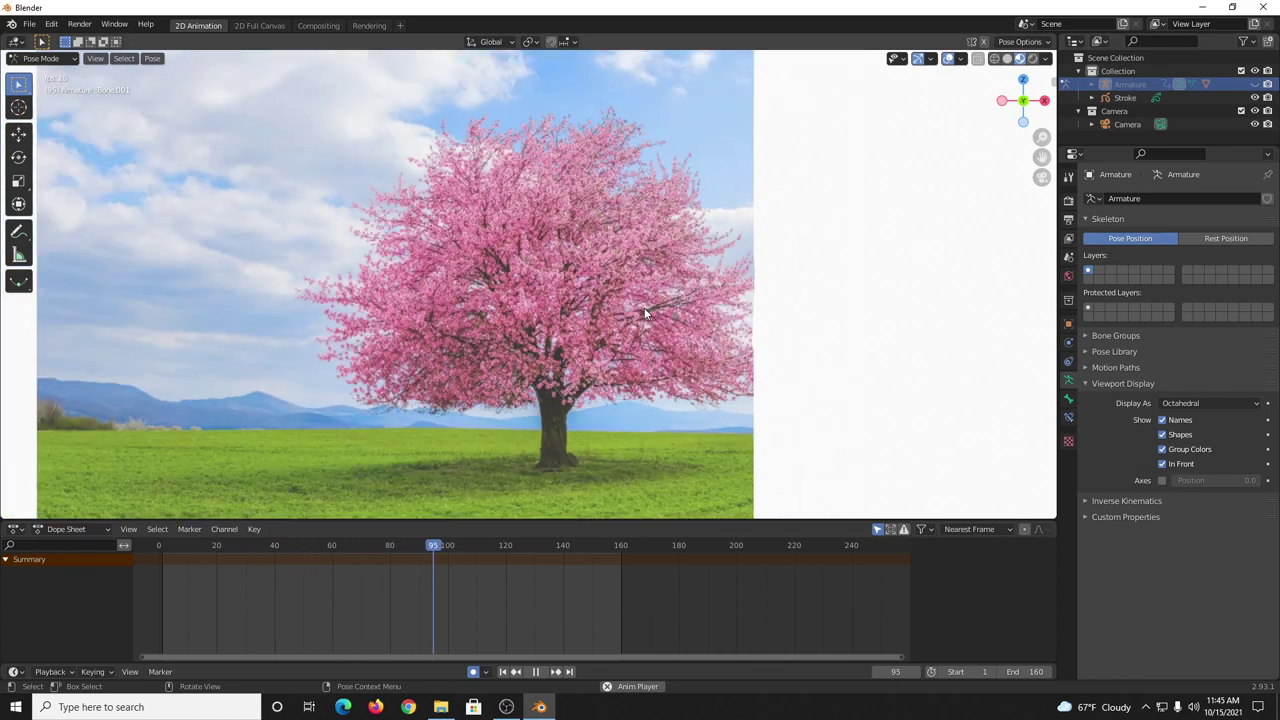
{"action": "scroll", "coordinate": [641, 306], "scroll_direction": "up", "scroll_amount": 1}
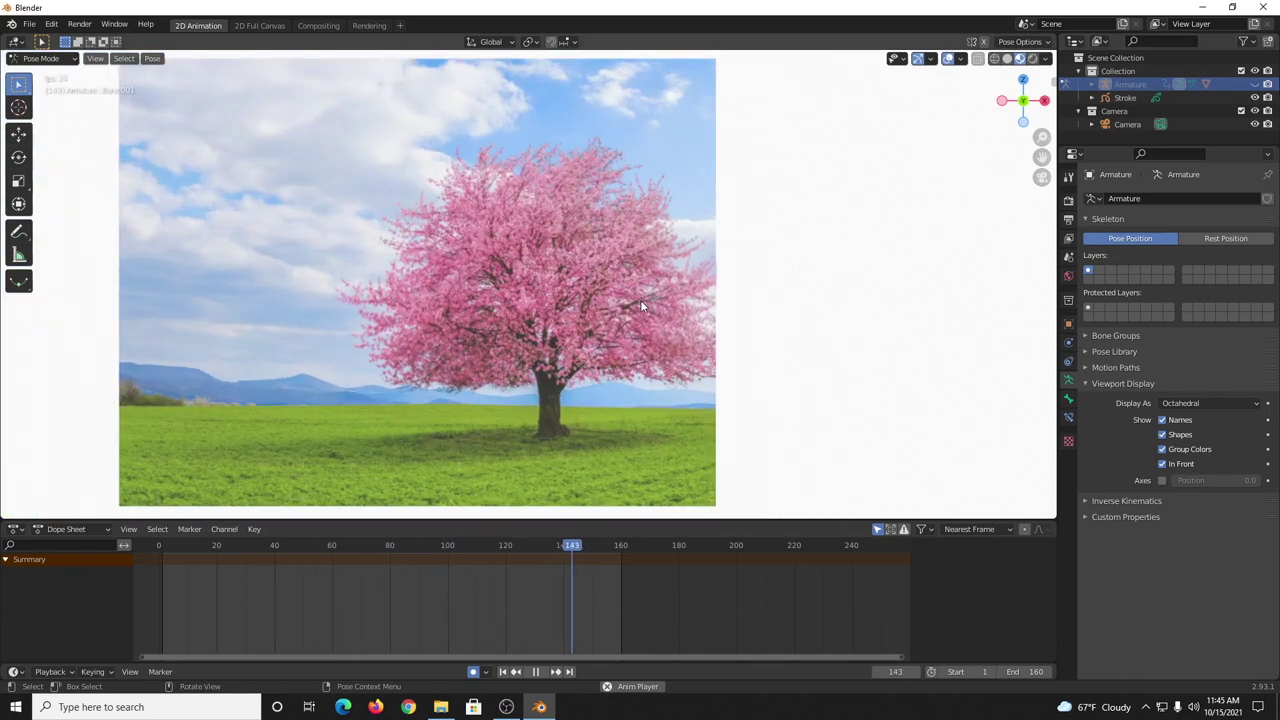